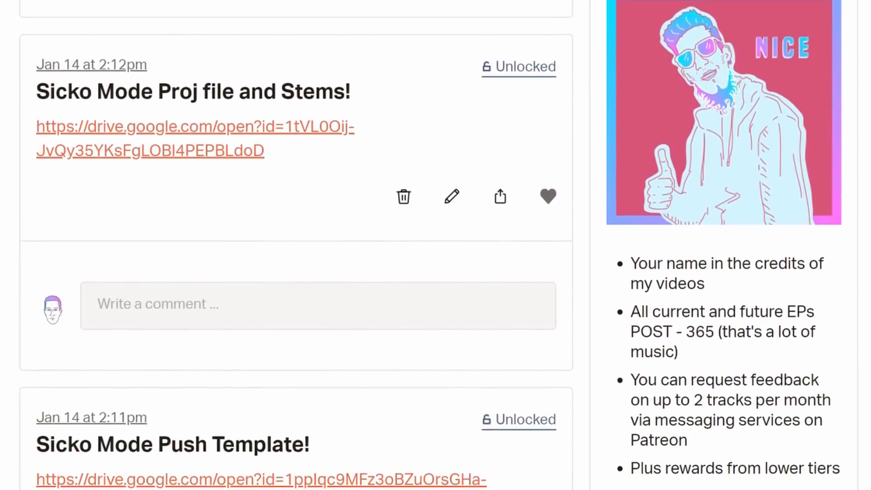
scroll(436, 245, down, 3)
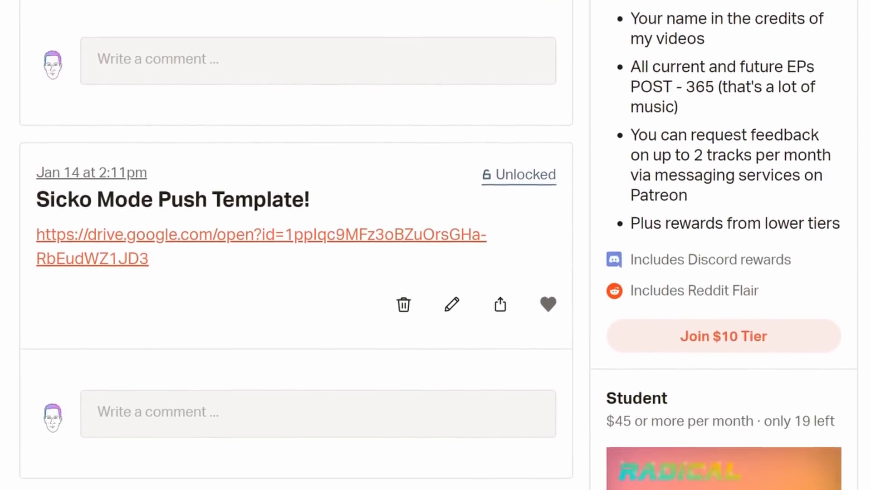
scroll(436, 245, down, 5)
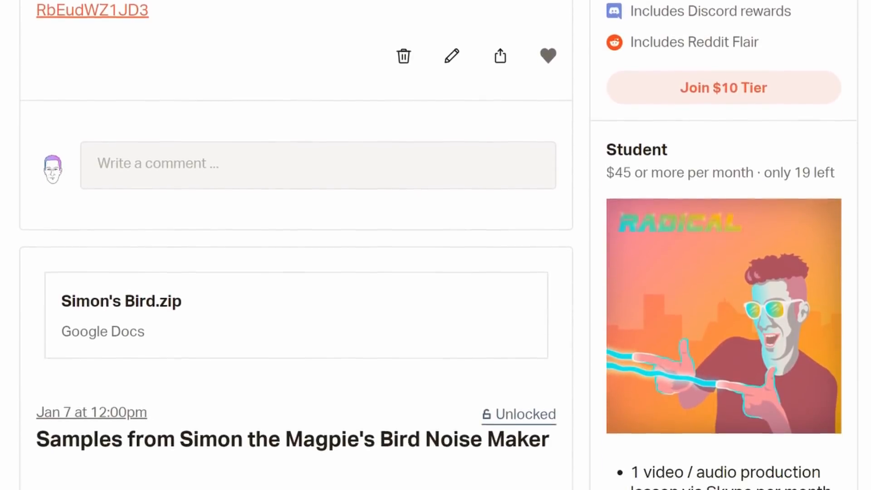
scroll(436, 245, down, 5)
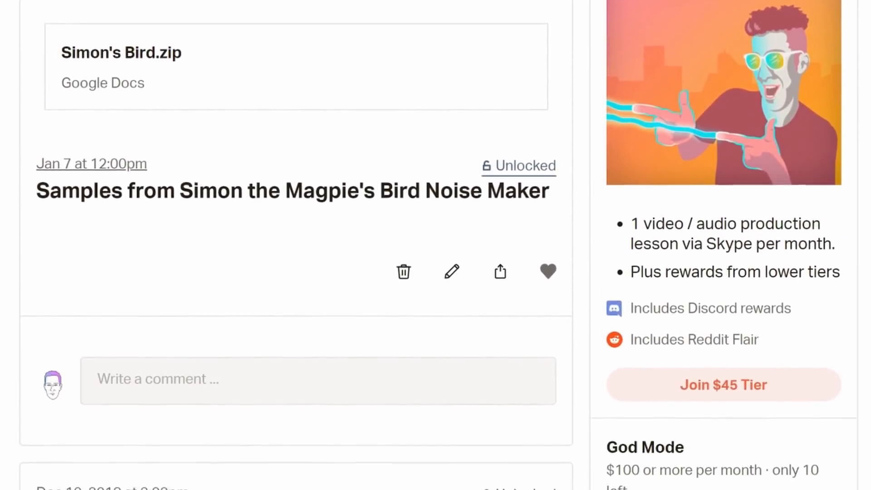
scroll(436, 245, down, 5)
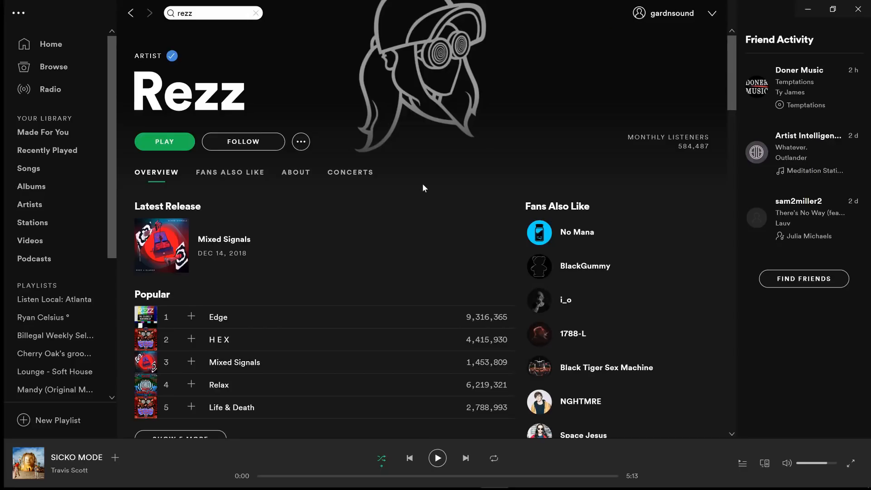
Listen to Edge from Rezz's popular tracks in Spotify, adjusting the volume up to maximum, and pause playback
scroll(409, 191, down, 3)
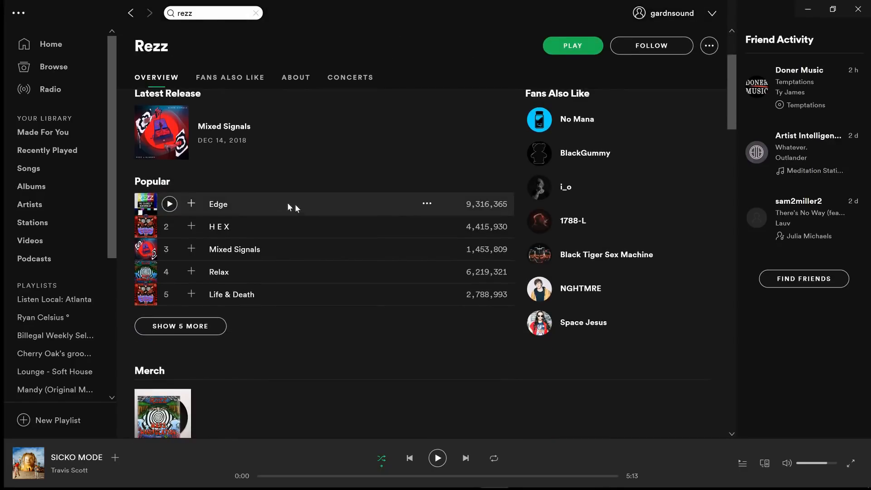
click(170, 205)
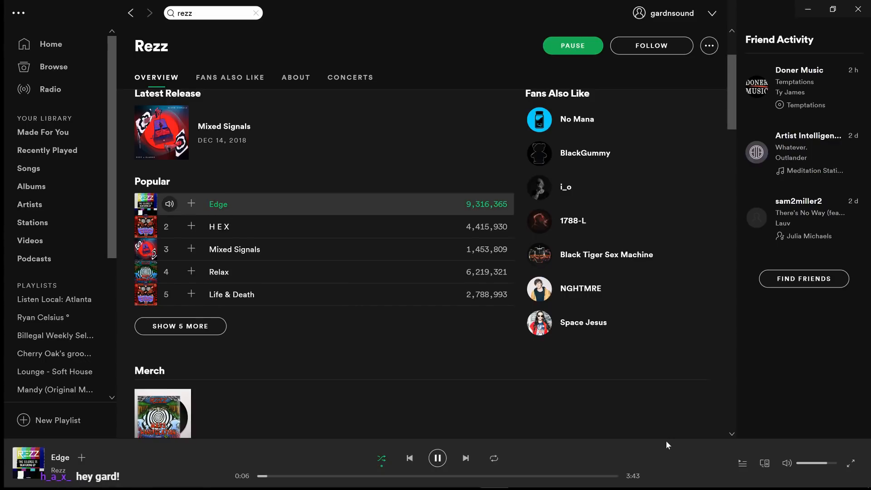
click(836, 463)
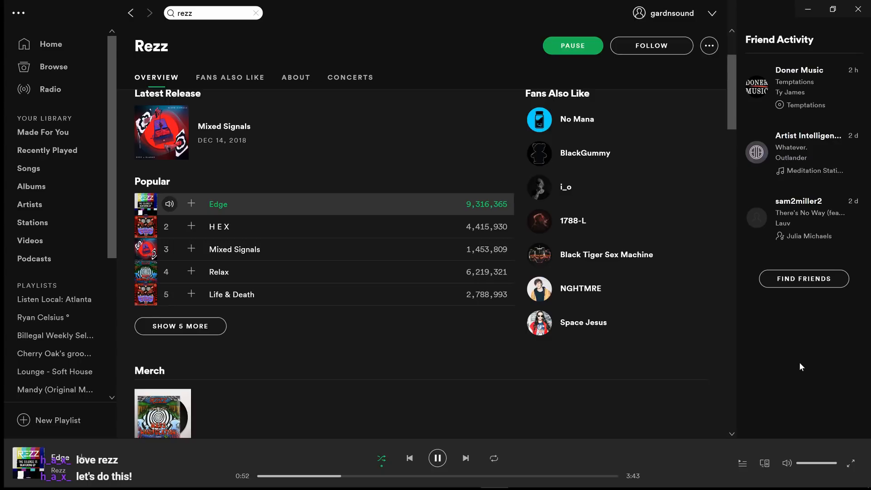
click(814, 464)
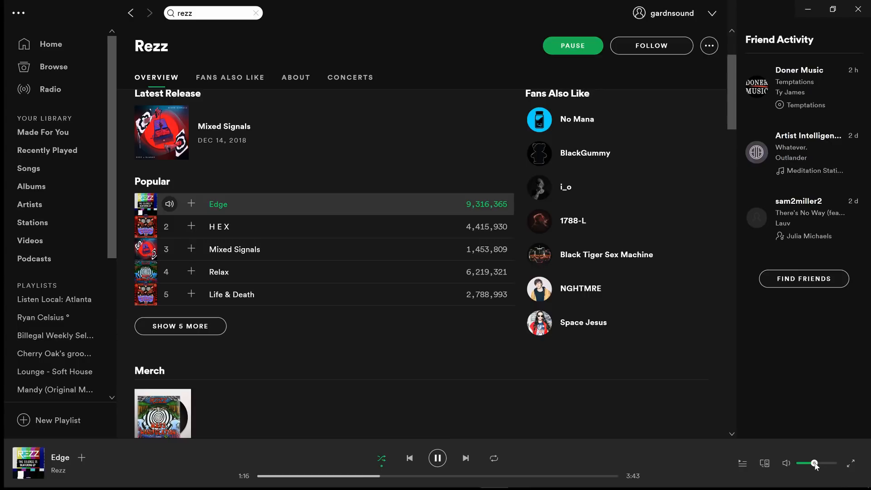
drag(815, 466, 838, 465)
click(437, 458)
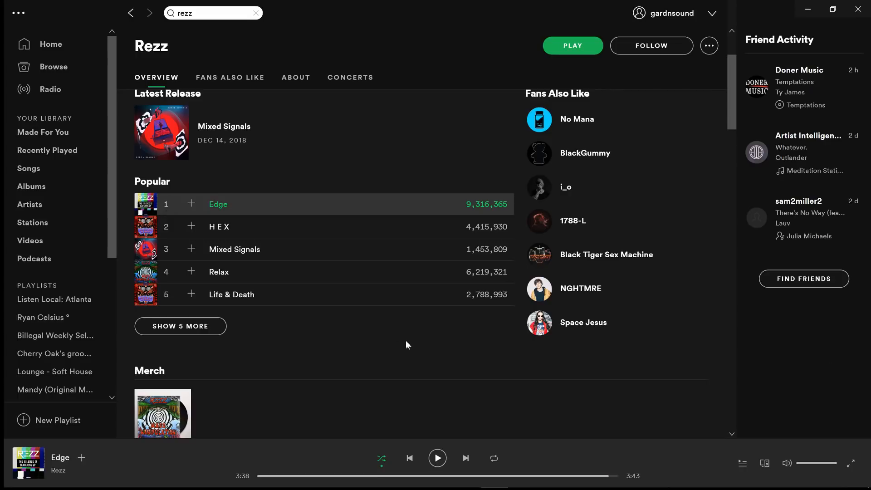
Switch to the browser, sort the YouTube results for rezz by view count, and open REZZ - Purple Gusher in a new tab
click(126, 487)
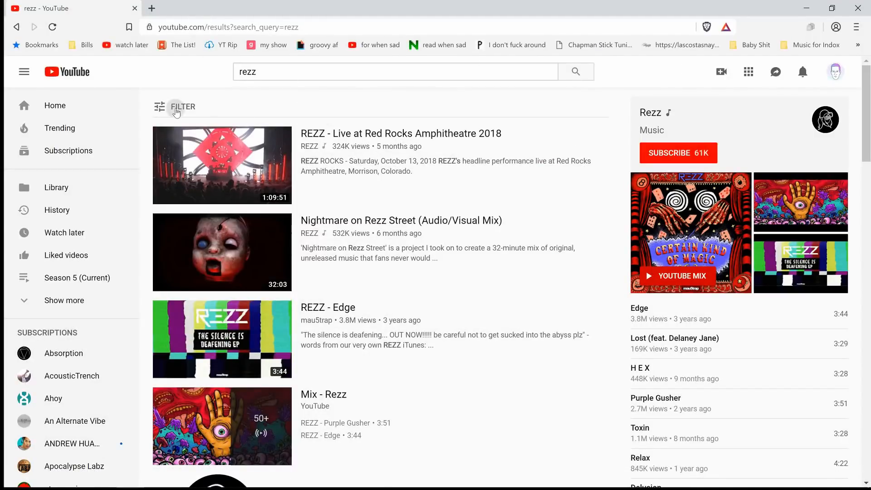
click(179, 108)
right_click(184, 110)
click(262, 102)
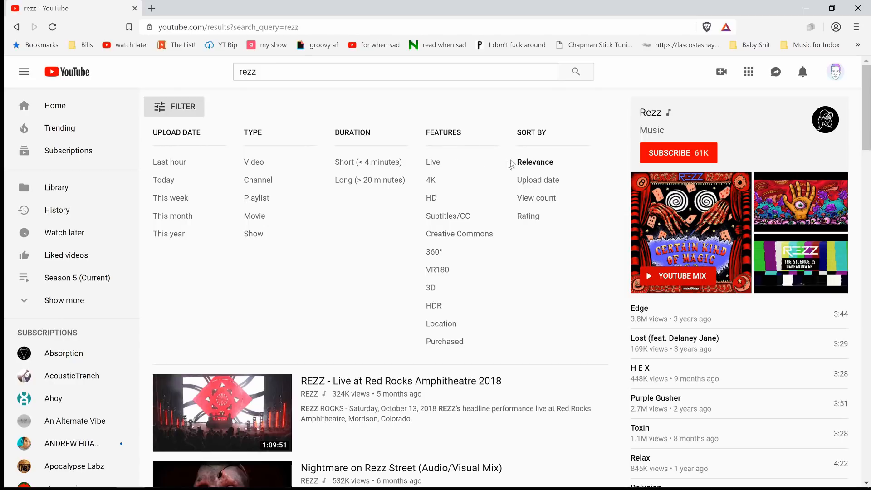
click(533, 197)
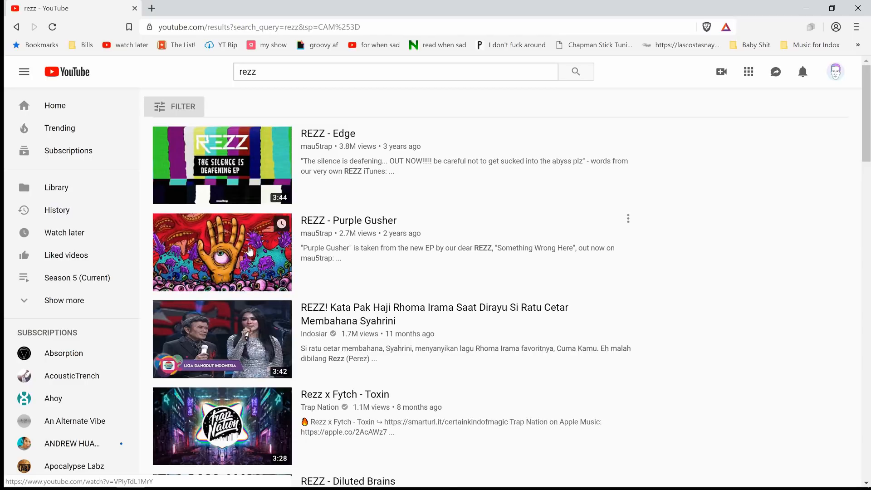
middle_click(250, 253)
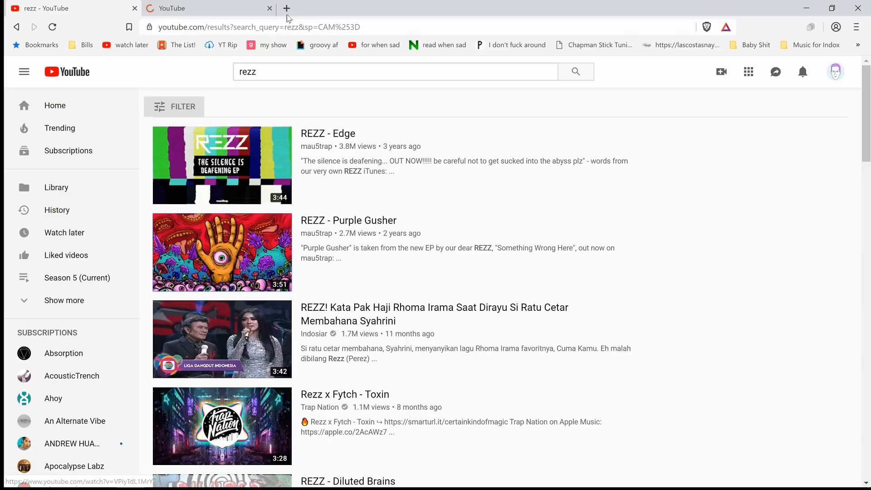
Go to soundcloud.com in the search results tab and open the REZZ artist's tracks list
click(269, 26)
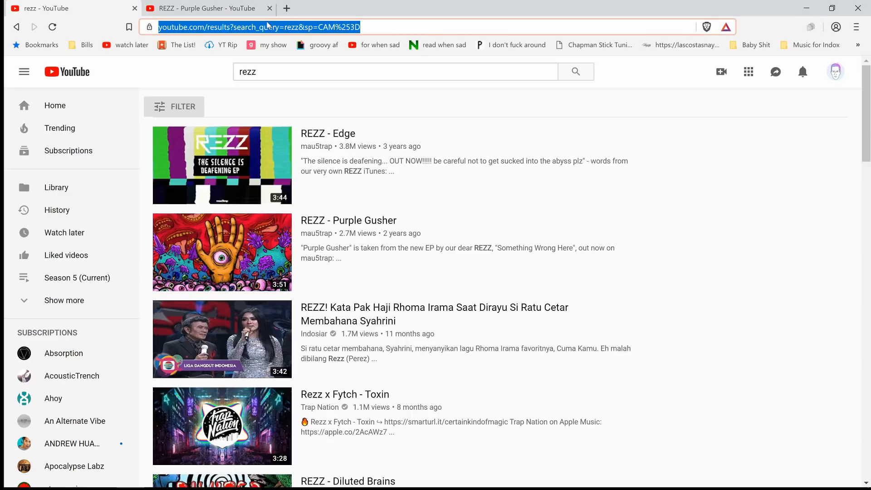
text(soundcloud.com)
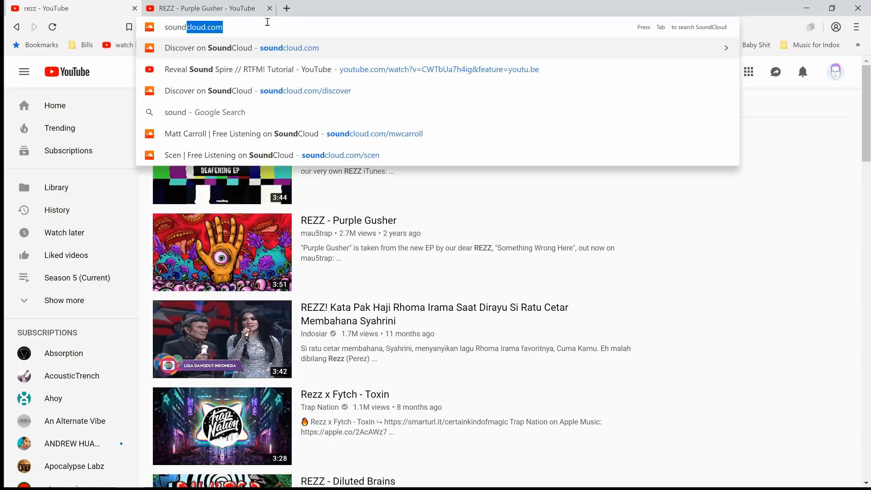
key(Return)
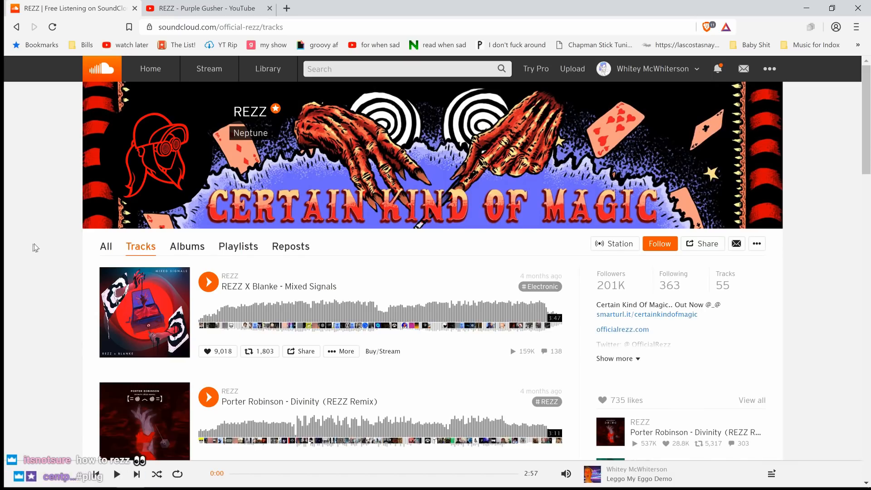
Look through REZZ's track list and open REZZ x 13 - DRUGS! in a new tab
scroll(36, 247, down, 3)
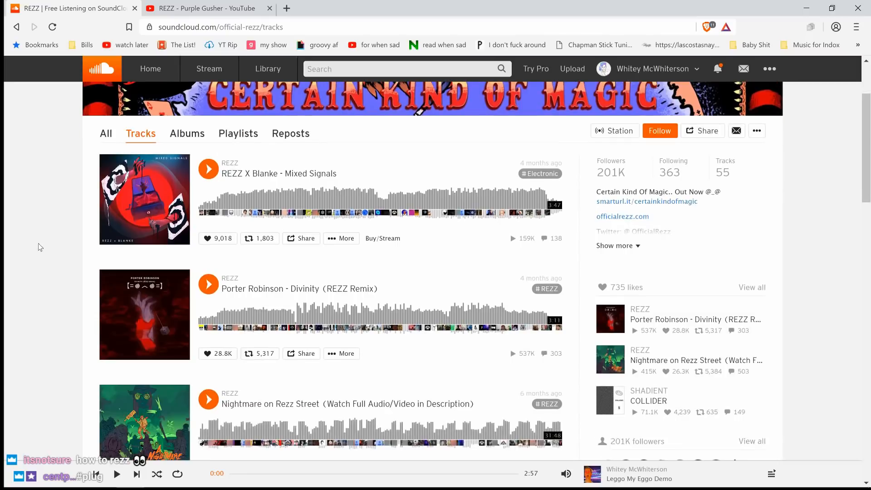
scroll(40, 225, down, 4)
scroll(41, 225, down, 8)
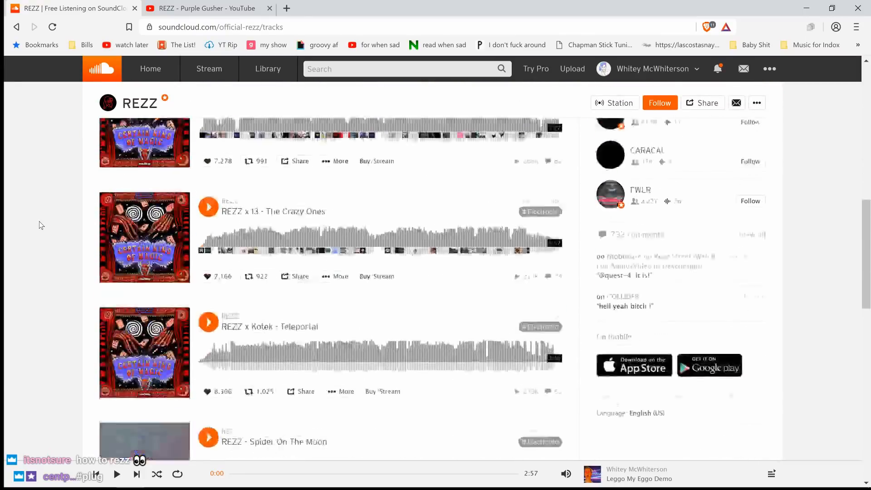
scroll(41, 225, up, 15)
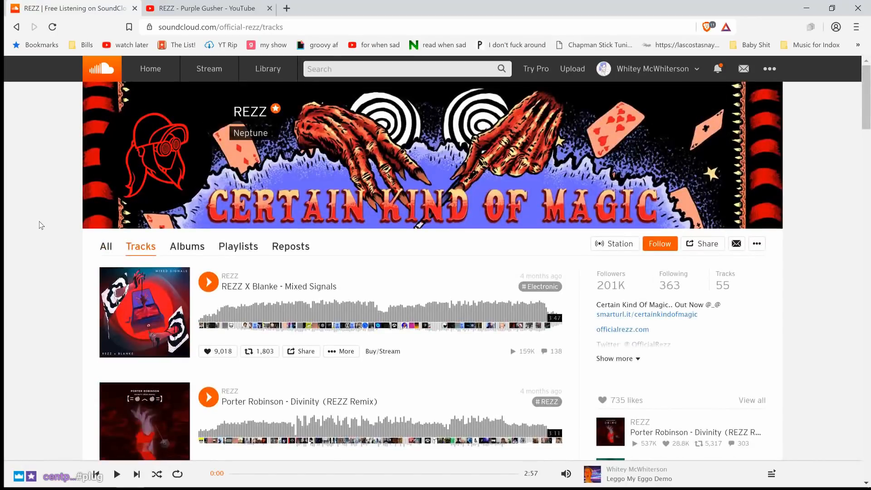
scroll(41, 225, down, 10)
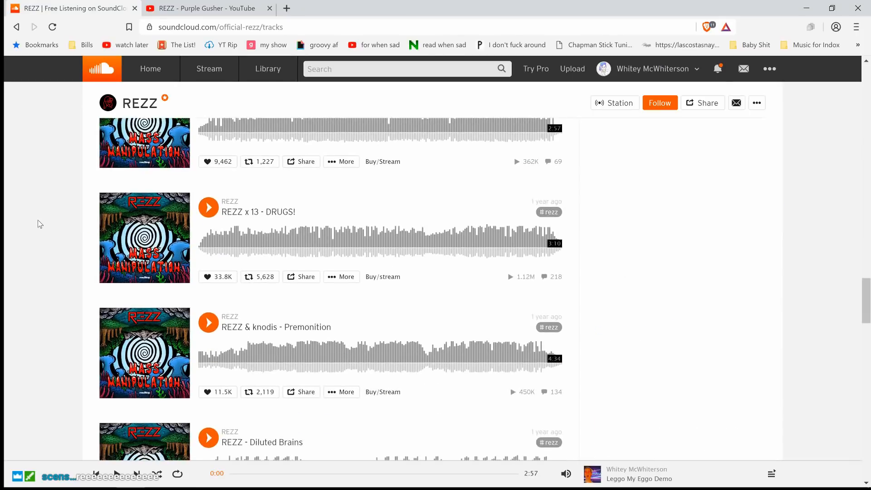
middle_click(254, 208)
Find REZZ - Relax further down the track list and open it in a new tab
scroll(43, 188, down, 4)
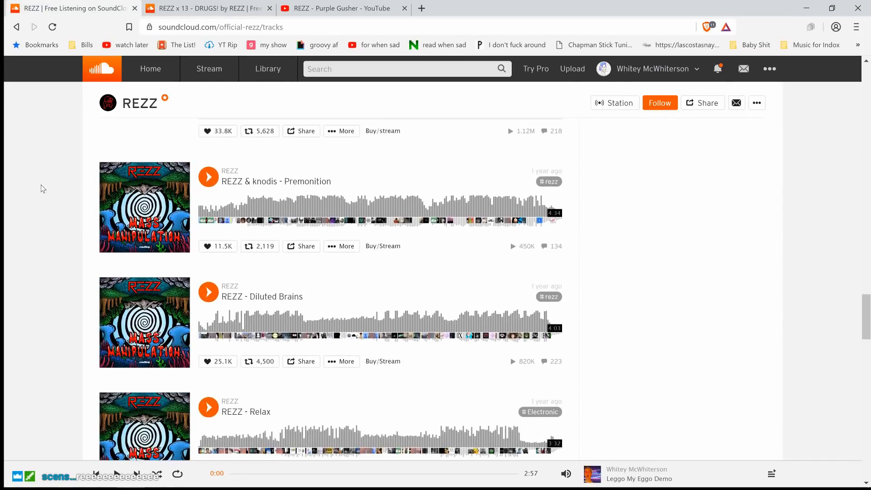
scroll(42, 188, down, 6)
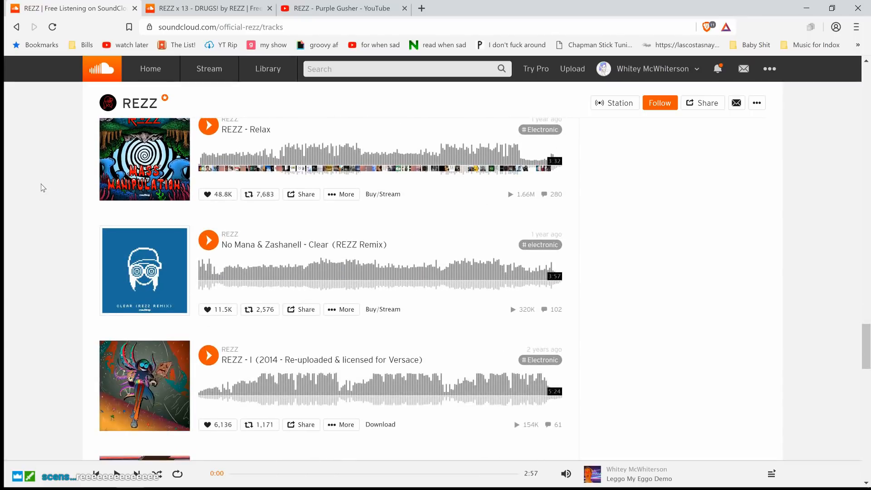
scroll(64, 170, up, 1)
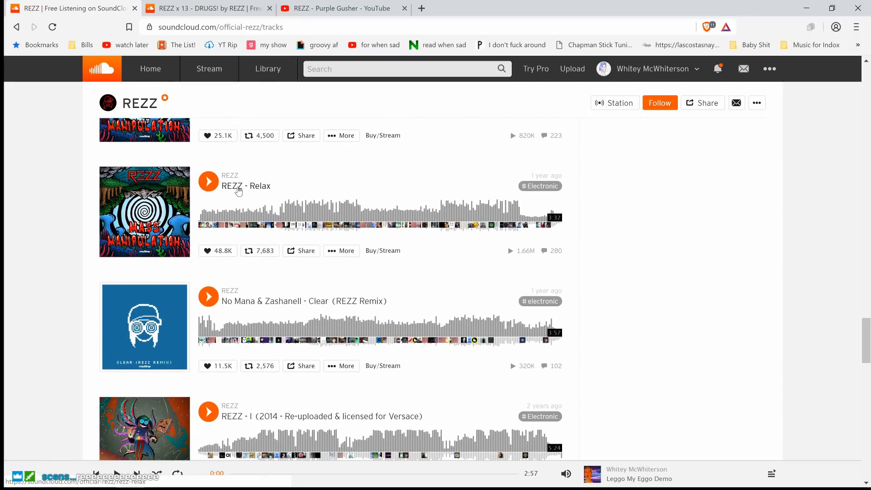
middle_click(238, 191)
scroll(34, 184, down, 5)
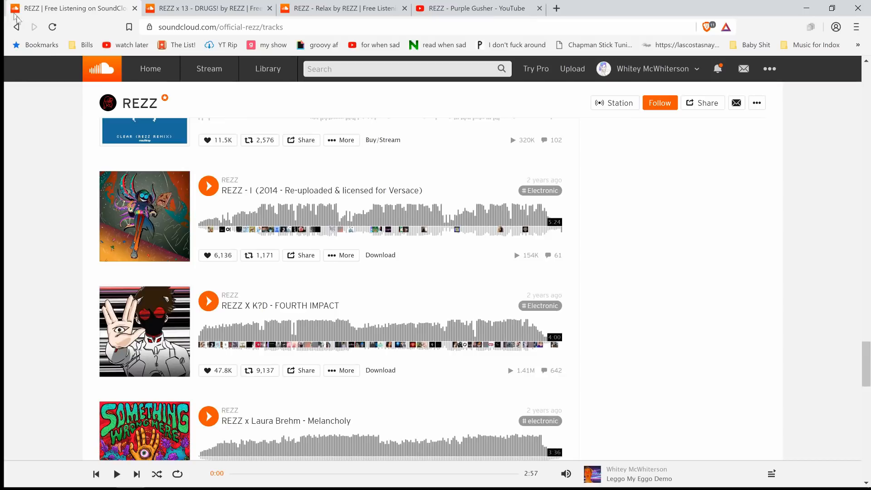
Close the REZZ tracks list tab and move the Purple Gusher tab ahead of the two SoundCloud tabs
key(ctrl+w)
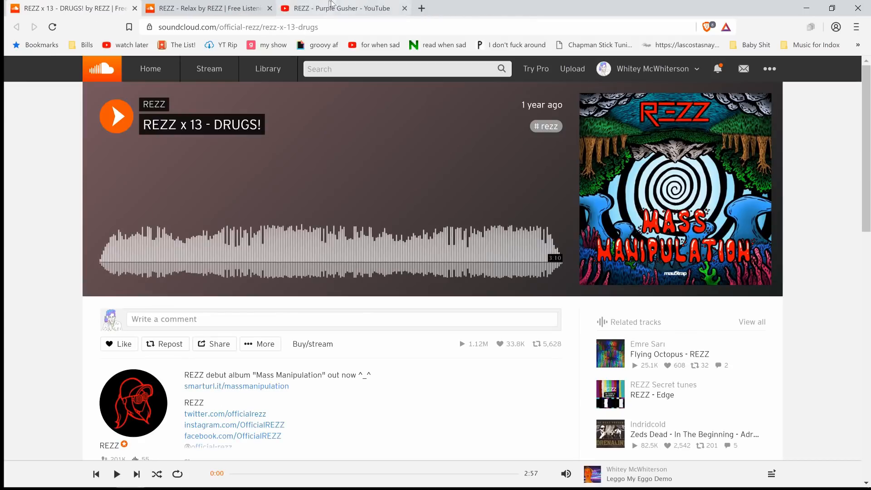
click(332, 4)
drag(332, 4, 61, 8)
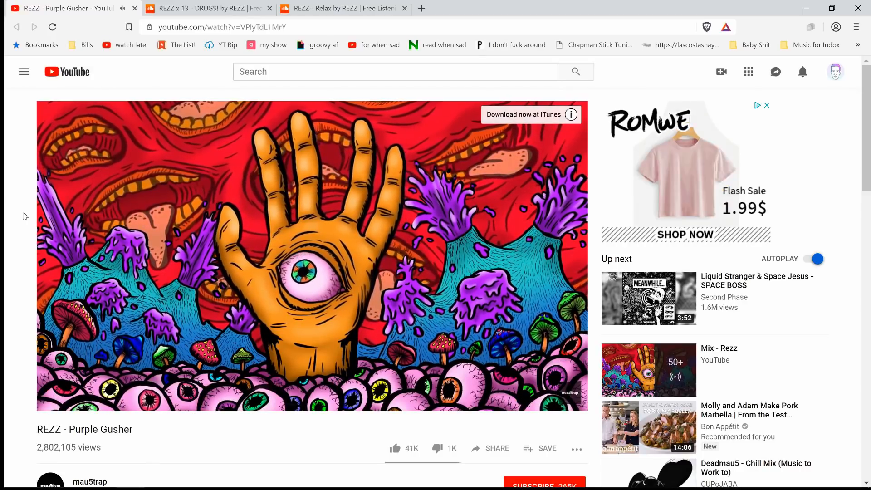
Switch to Spotify, replay a passage of Edge for comparison, and pause it
click(494, 476)
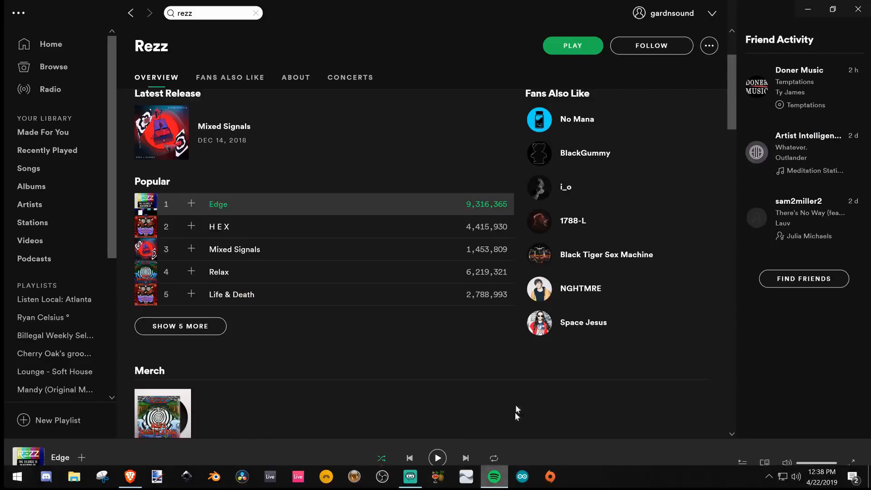
click(443, 465)
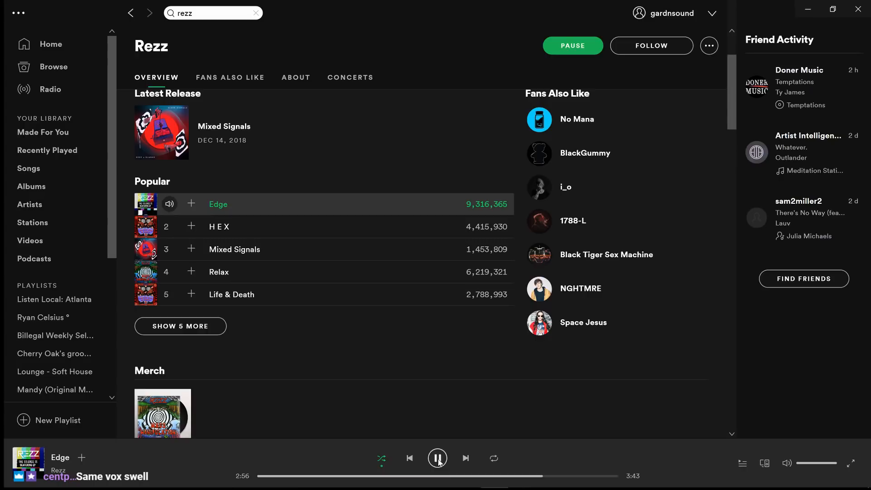
click(438, 461)
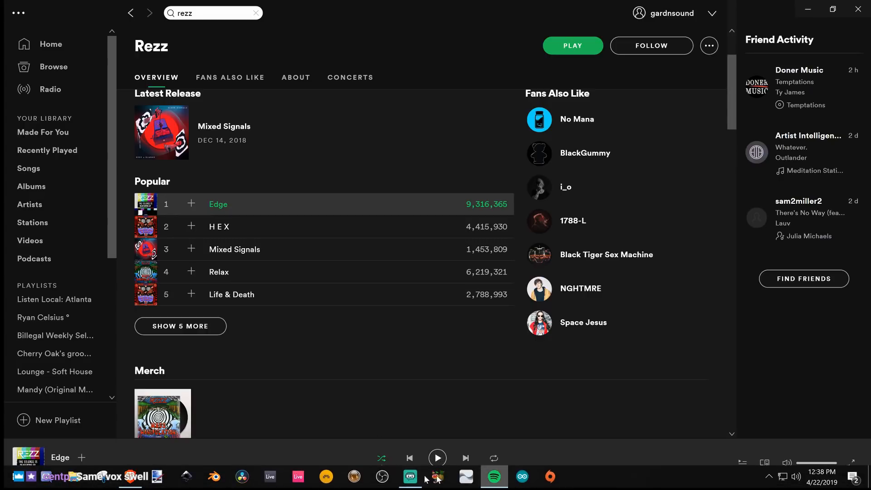
Return to the browser and pause the Purple Gusher video
click(130, 477)
click(146, 305)
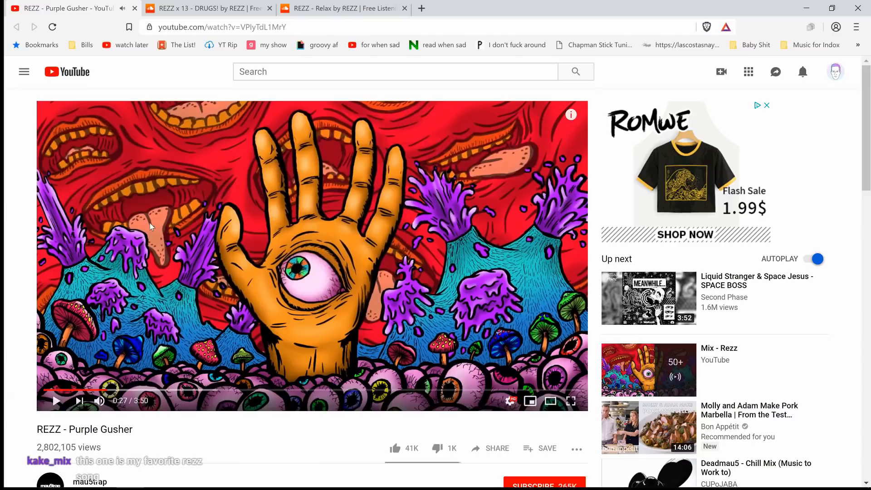
Switch to Ableton Live, delete the MIDI OUT track from the untitled set, and minimize the window
mouse_move(228, 488)
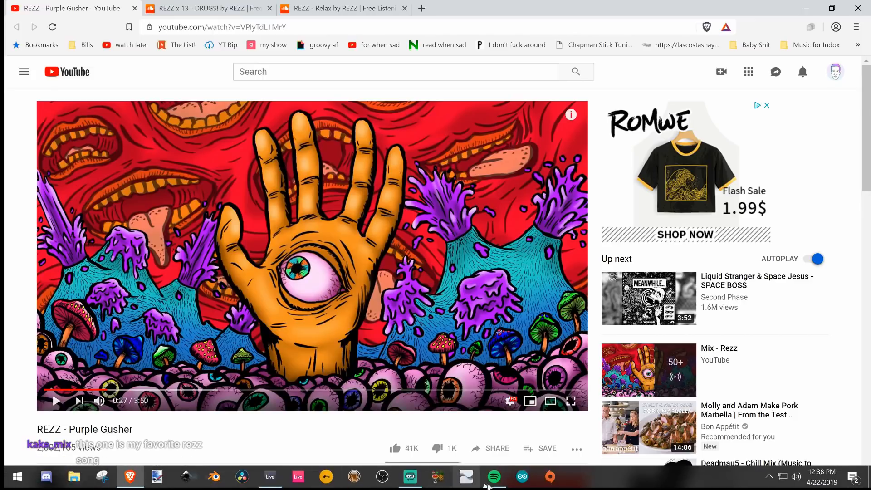
click(495, 477)
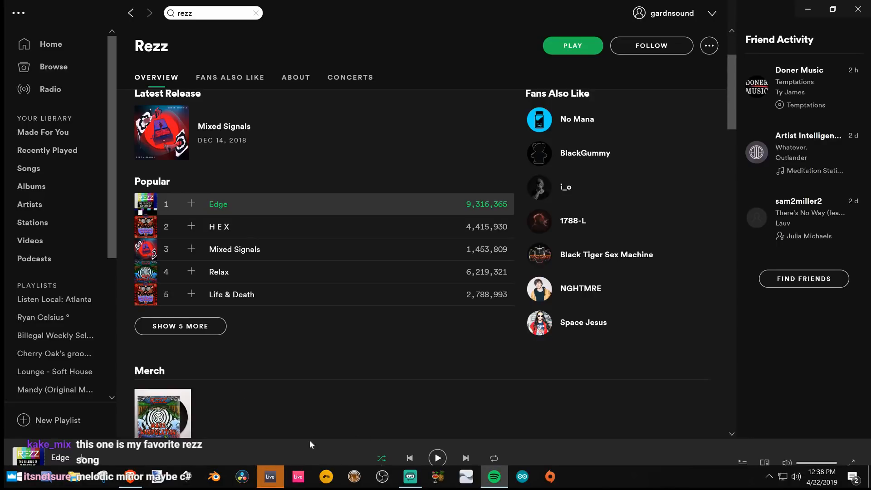
click(270, 479)
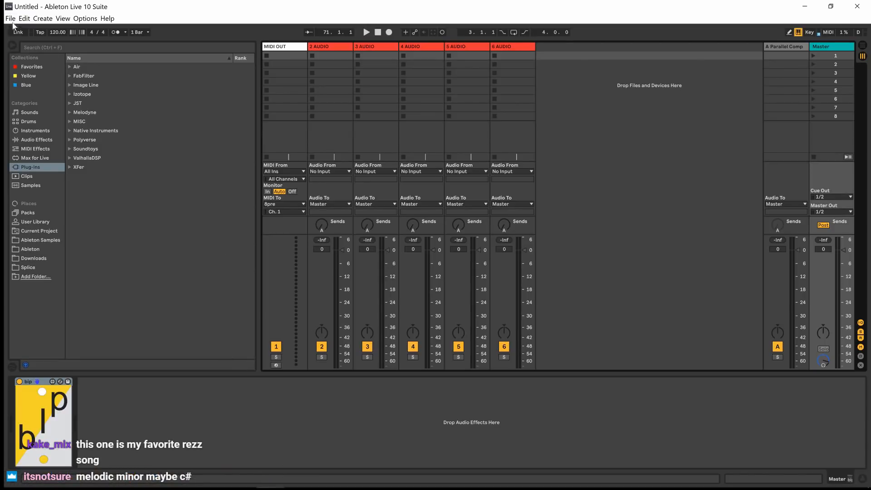
click(296, 47)
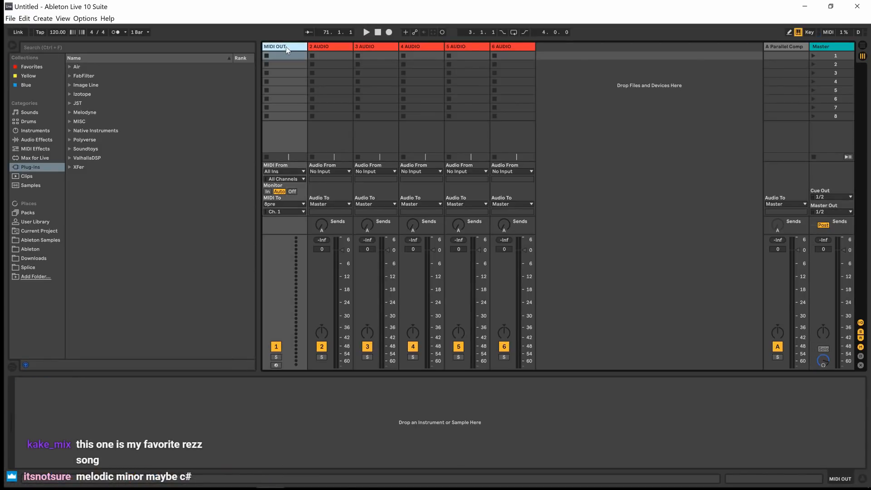
key(Delete)
click(806, 6)
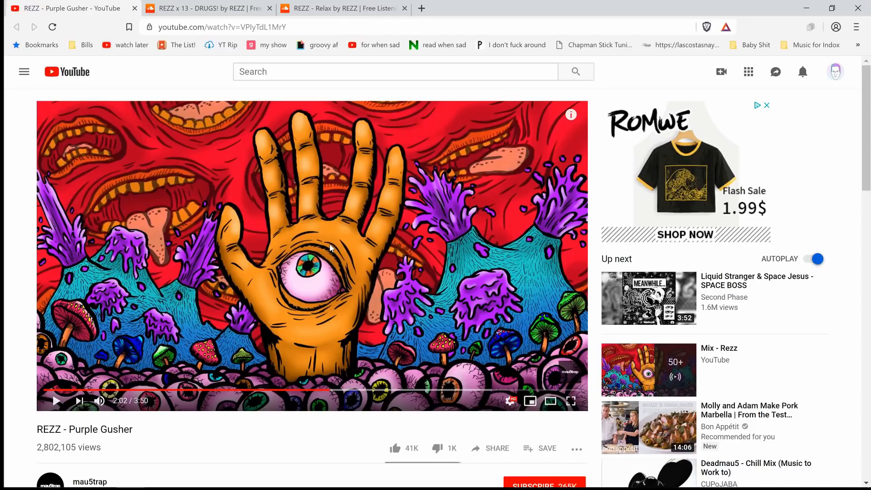
Play the opening of REZZ x 13 - DRUGS! on SoundCloud briefly and pause it
key(ctrl+Tab)
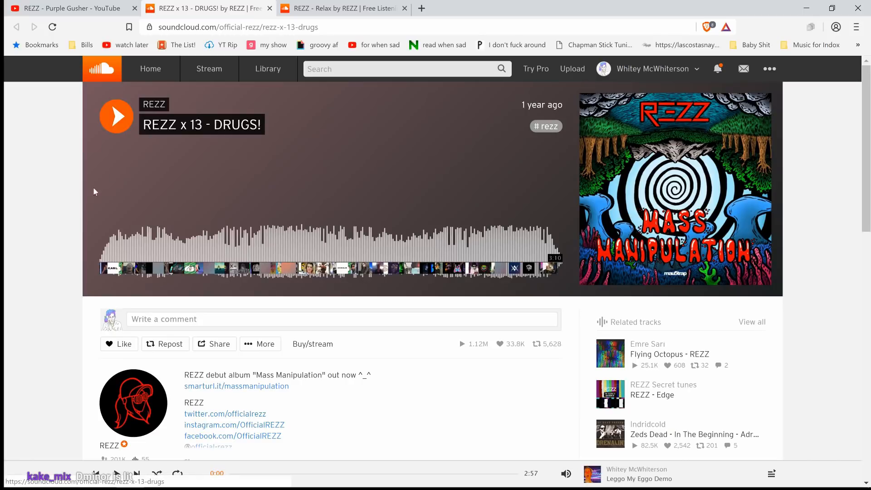
click(109, 122)
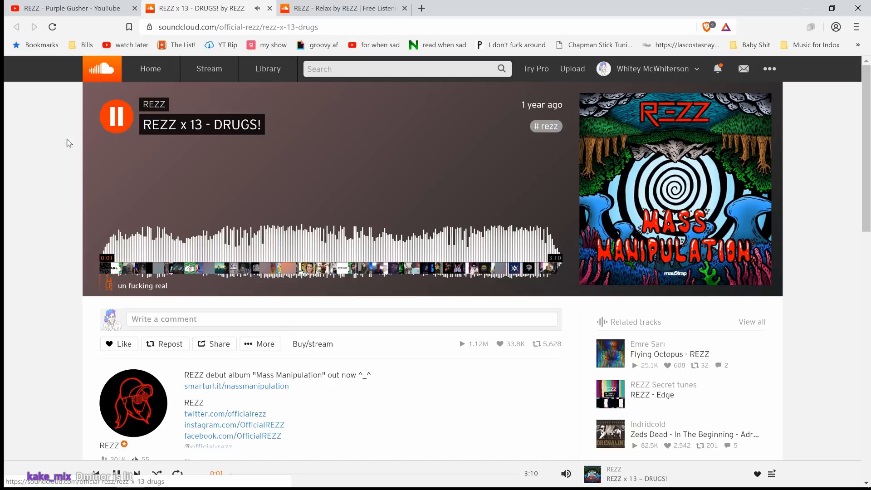
click(120, 117)
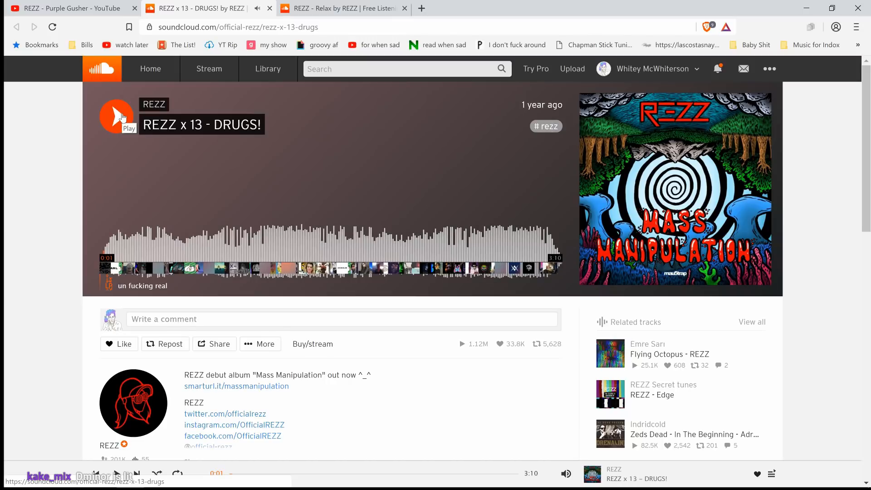
Return to the Purple Gusher video, rewind it to the beginning, and play it
click(94, 8)
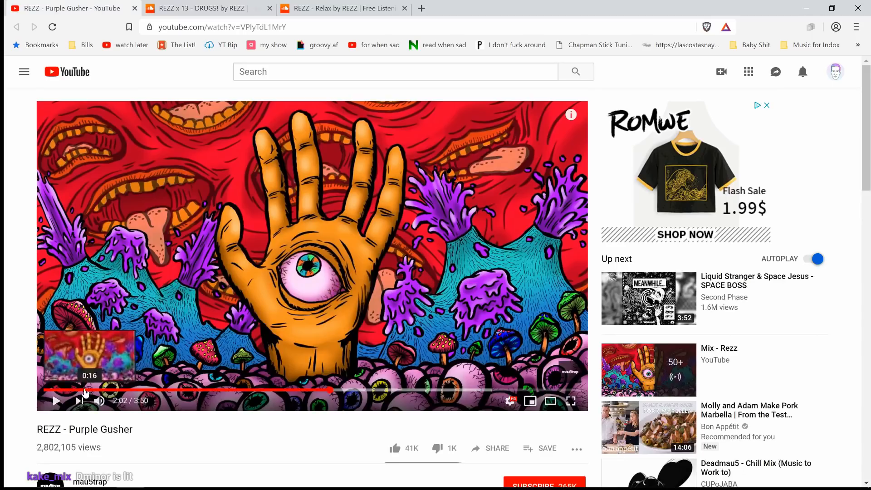
drag(84, 390, 7, 391)
click(56, 401)
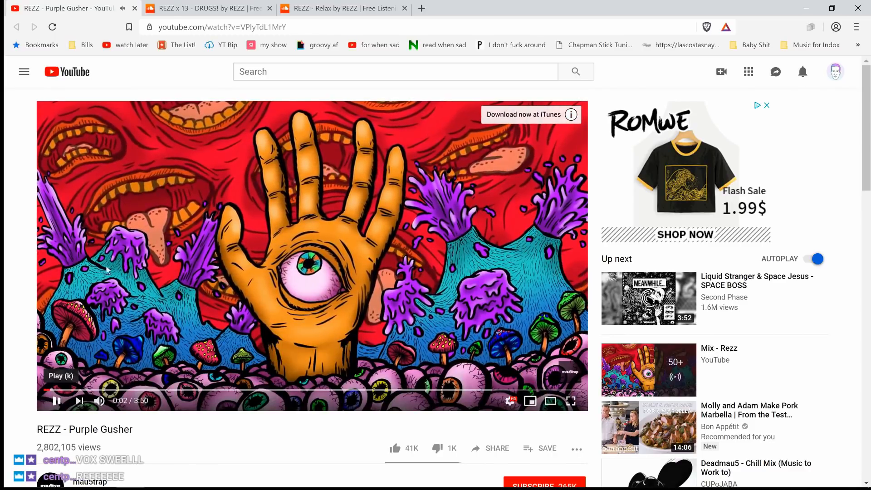
Listen to a passage of REZZ x 13 - DRUGS!, pause it, and close the extra 13 SoundCloud tab
click(184, 5)
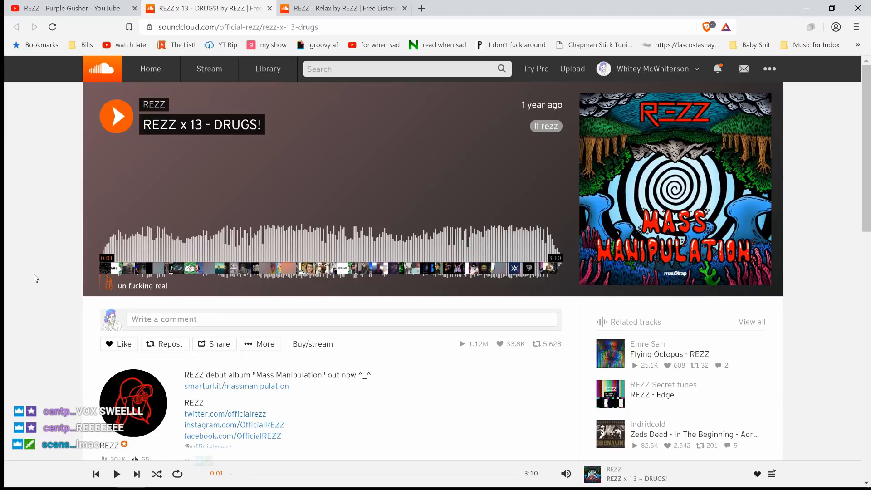
key(space)
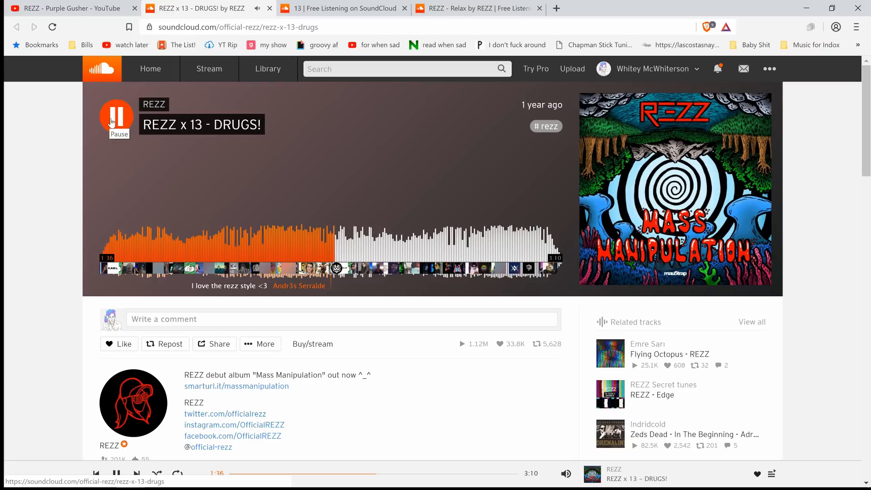
click(111, 121)
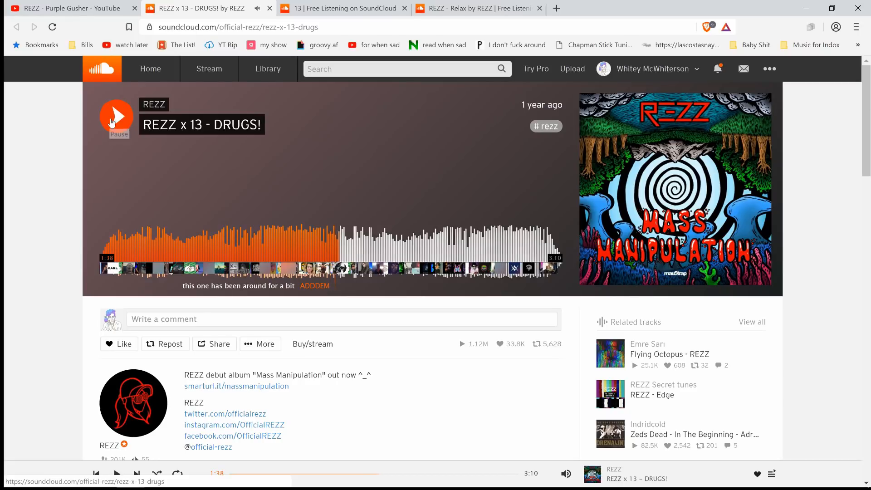
middle_click(329, 3)
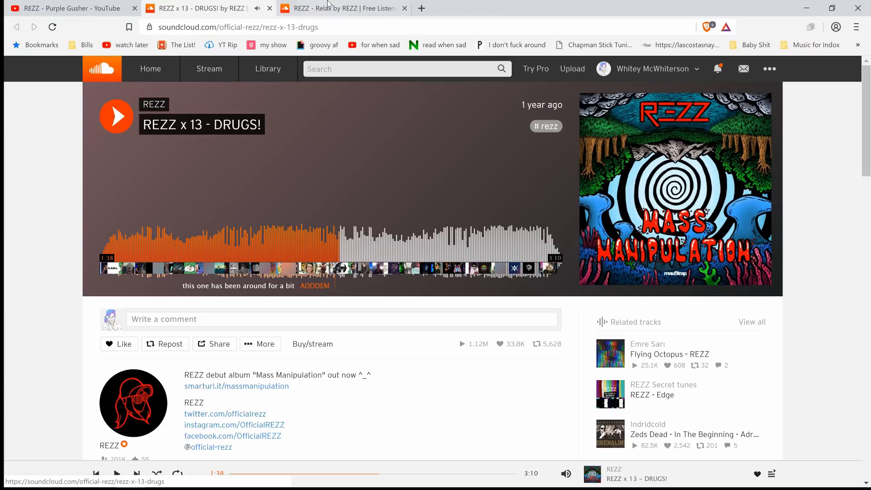
Sample the opening of Relax on SoundCloud, find its video on YouTube by searching relax rezz, and pause the video after listening
click(349, 3)
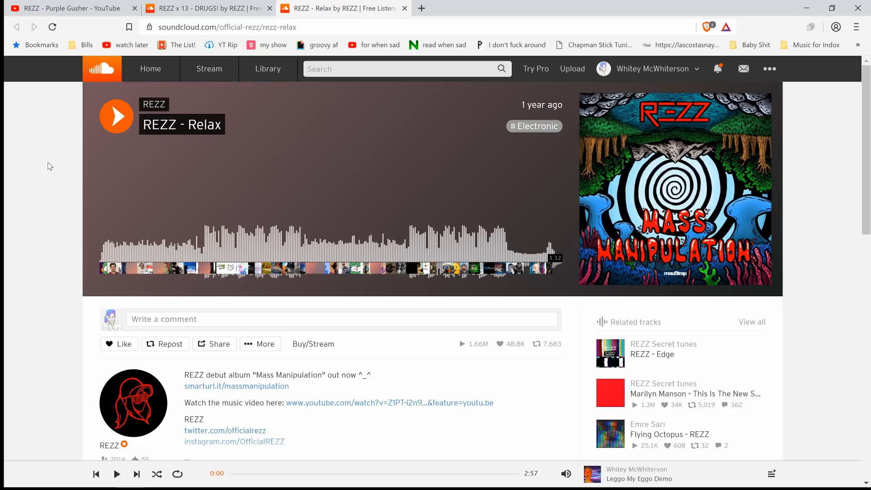
click(116, 117)
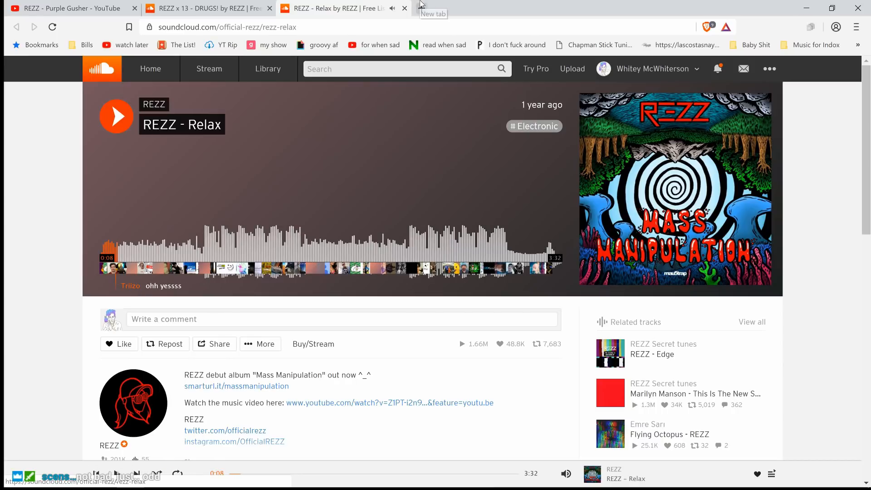
click(421, 5)
text(youtube.com)
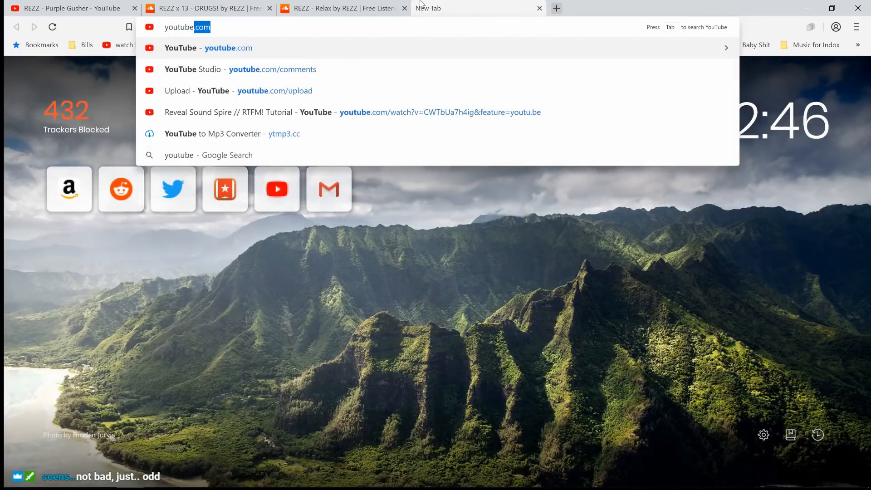
key(Return)
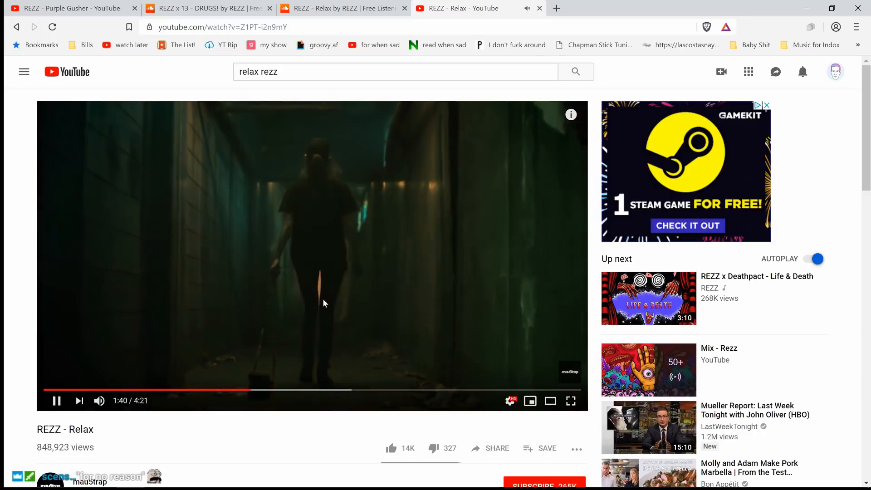
click(326, 295)
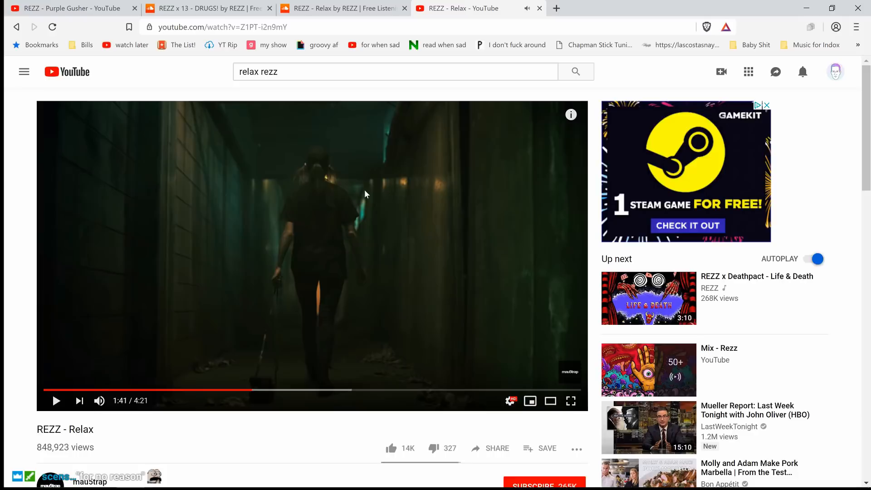
Look over the Relax video page, revisit the open SoundCloud tracks, and examine the Purple Gusher page's description area
scroll(368, 177, down, 3)
scroll(368, 177, up, 3)
click(357, 7)
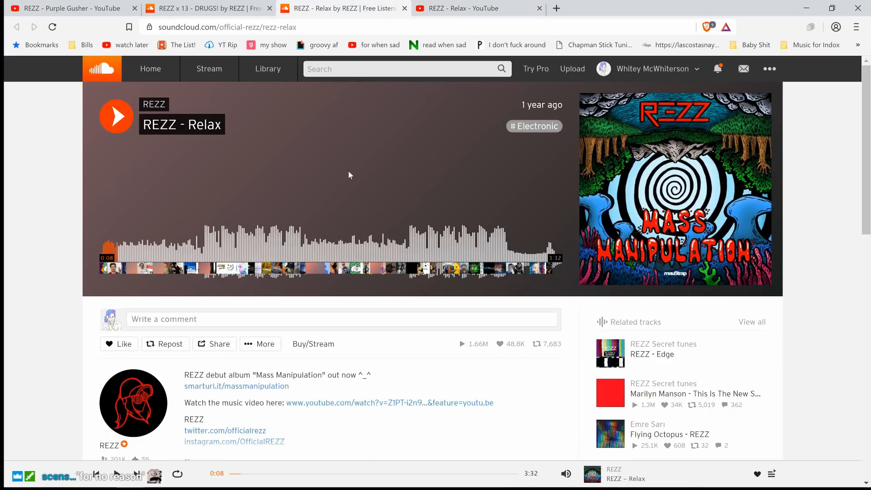
key(ctrl+shift+Tab)
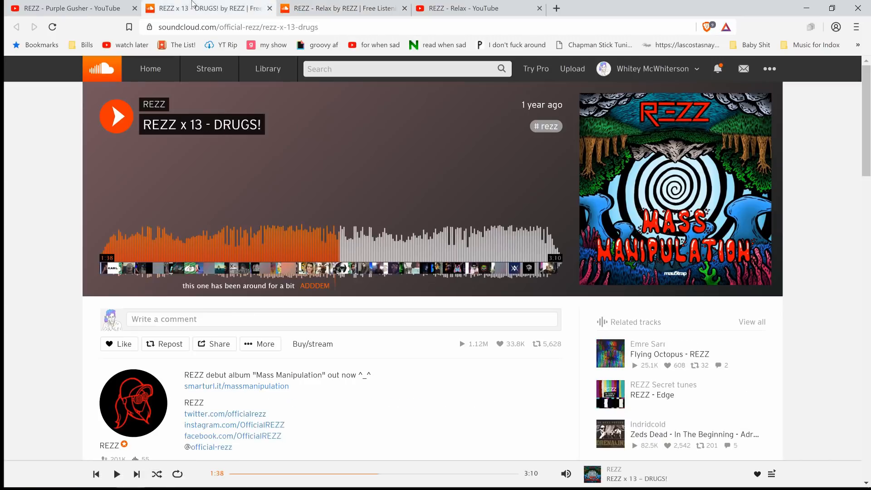
key(ctrl+shift+Tab)
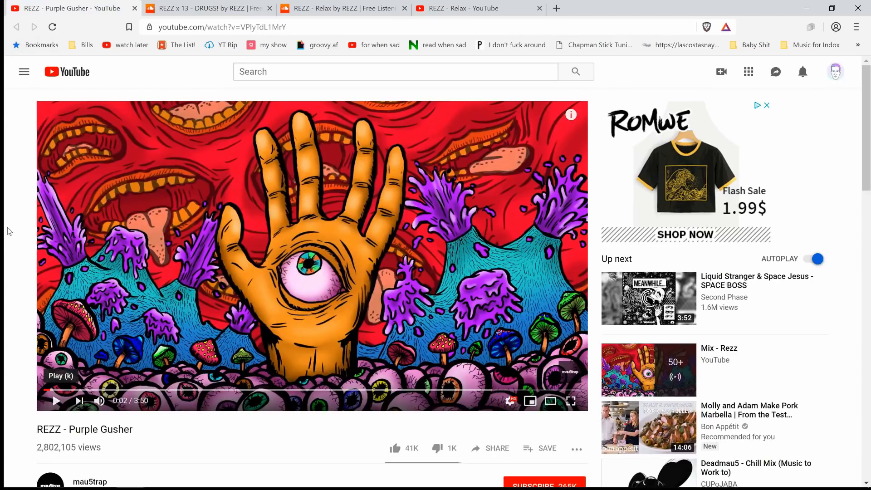
scroll(11, 217, down, 2)
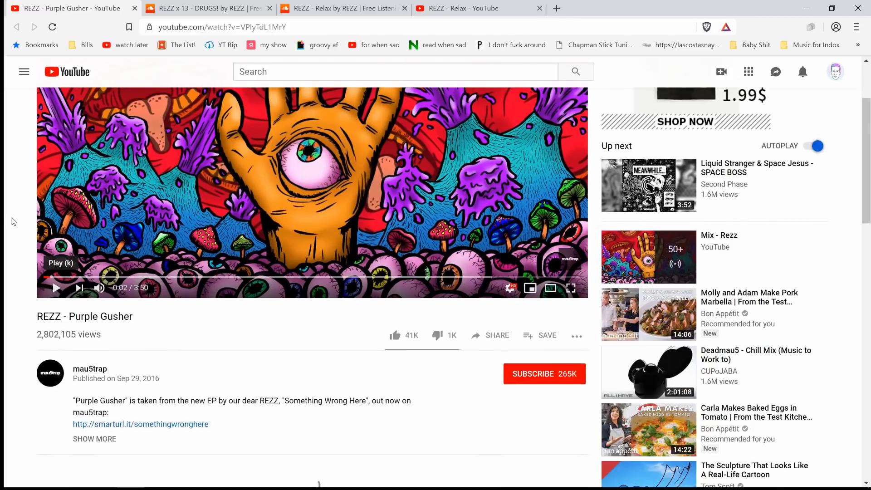
scroll(11, 217, down, 2)
scroll(12, 217, up, 4)
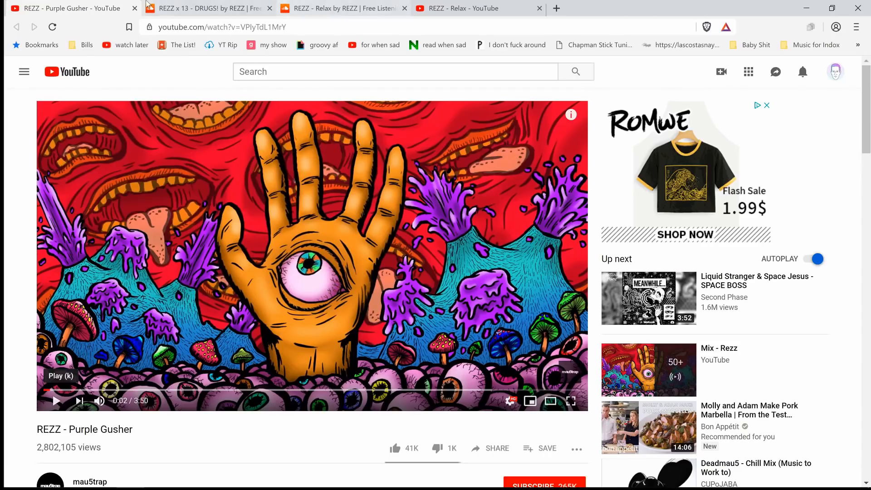
Switch to Spotify to check Rezz's popular tracks, and return to the browser to select the page's address
mouse_move(299, 488)
click(494, 476)
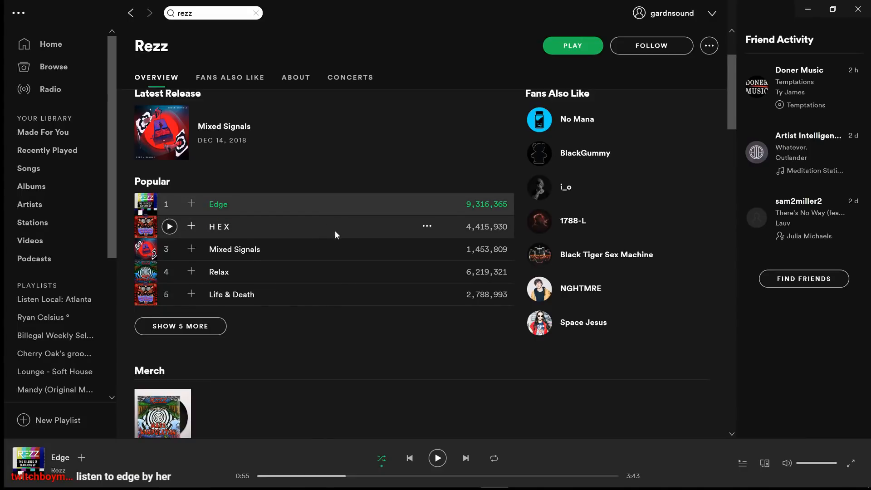
key(alt+Tab)
click(300, 26)
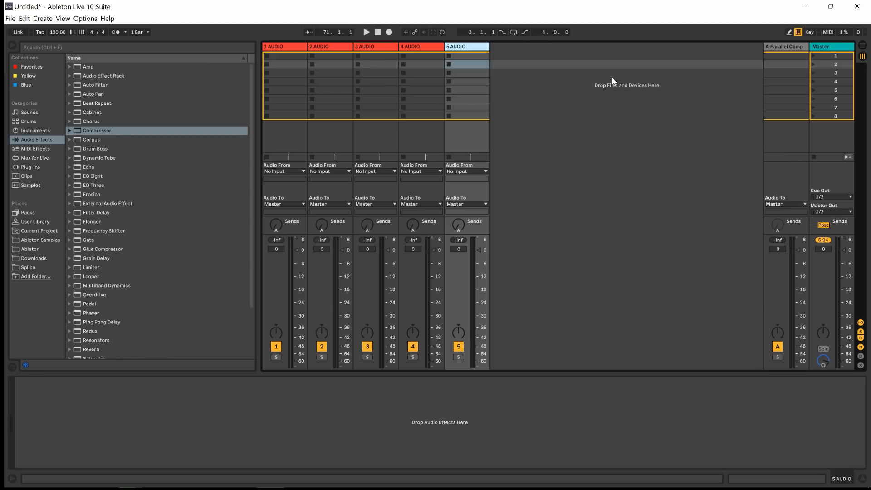
In Ableton Live, show the Arrangement View, insert another audio track below the existing ones, and switch to File Explorer
click(862, 45)
click(542, 138)
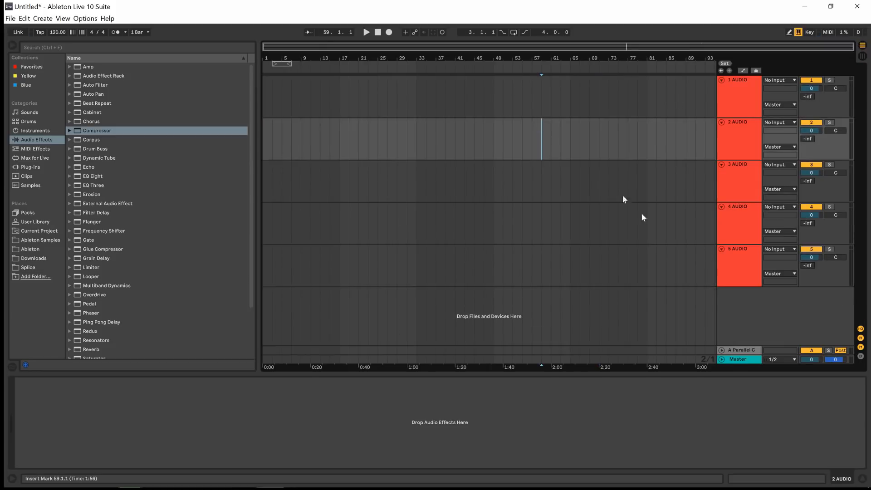
right_click(744, 305)
click(770, 308)
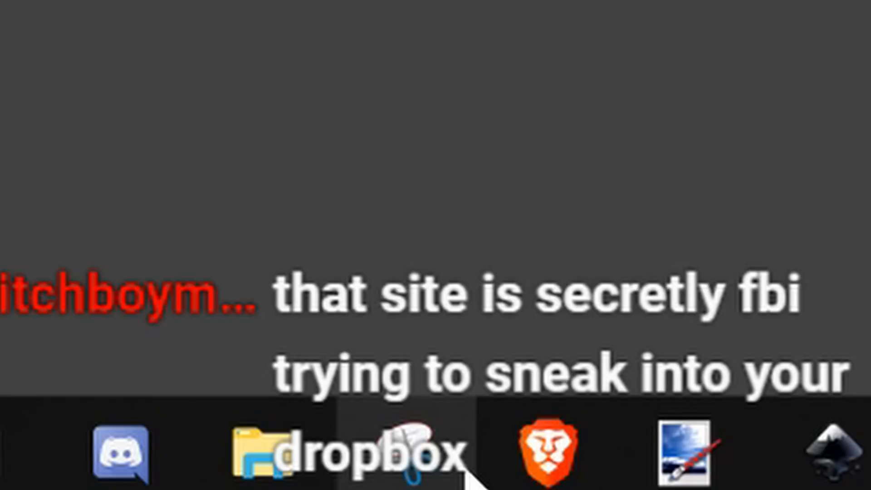
click(261, 454)
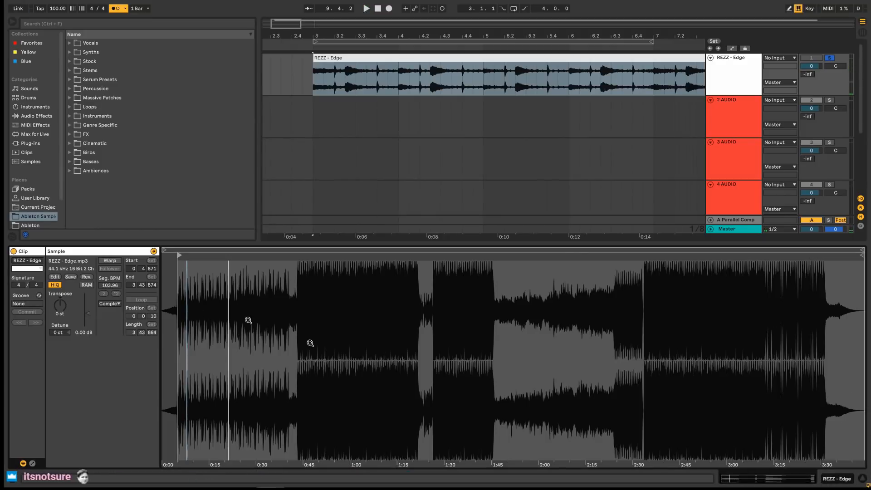
Select the REZZ - Edge clip in the Ableton Live arrangement and hide its Clip View
click(863, 479)
drag(288, 25, 287, 9)
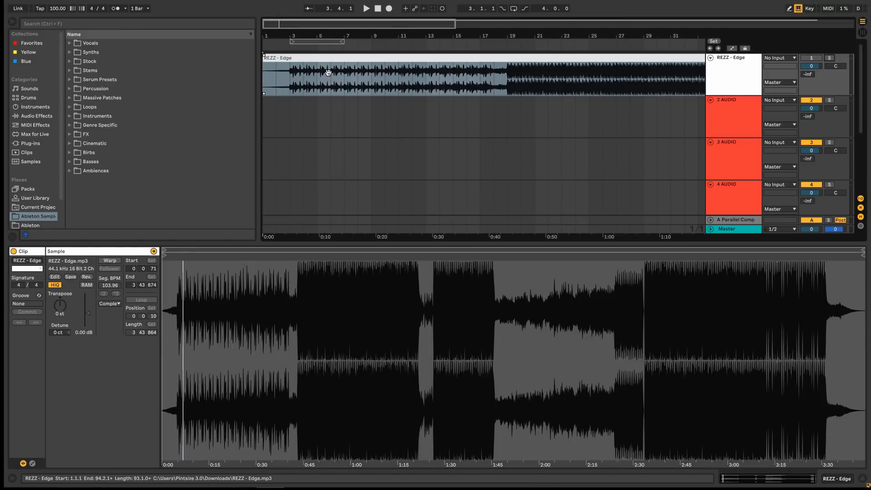
click(293, 87)
click(864, 481)
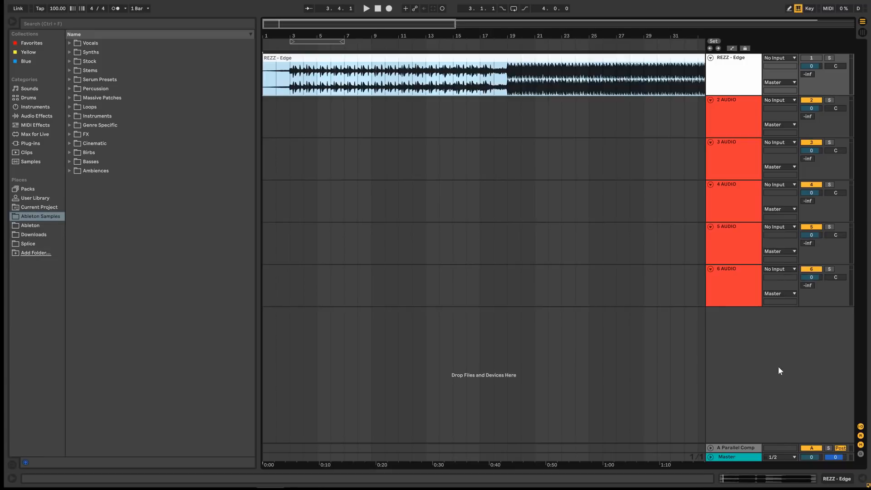
Insert a MIDI track and move it directly below the REZZ - Edge track
right_click(778, 366)
click(795, 378)
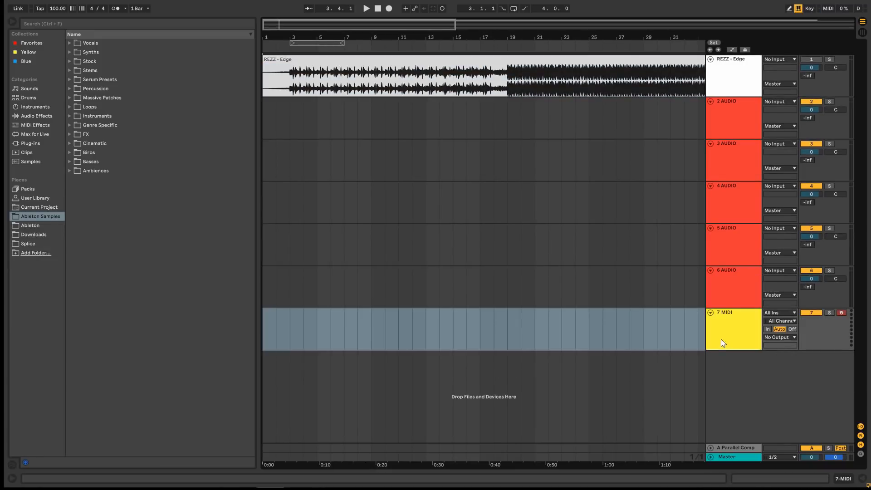
drag(721, 339, 708, 106)
Load the 808 Core Kit drum preset onto the new MIDI track
click(28, 97)
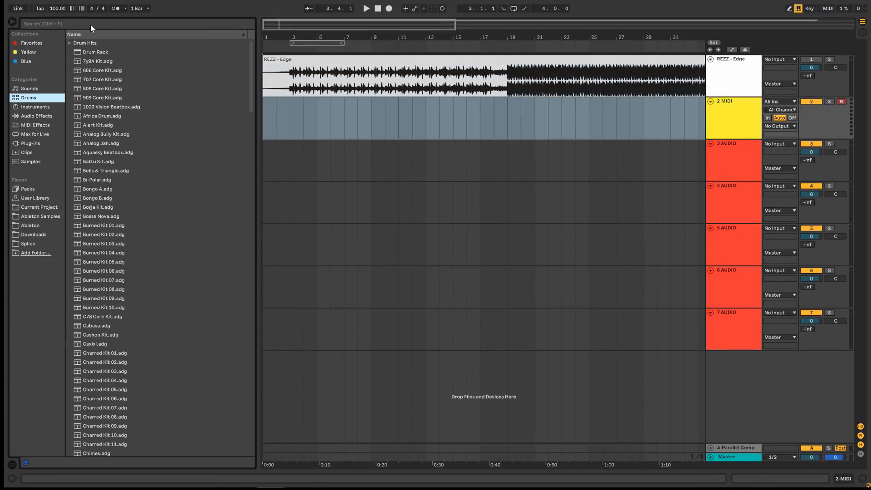
click(101, 98)
click(76, 89)
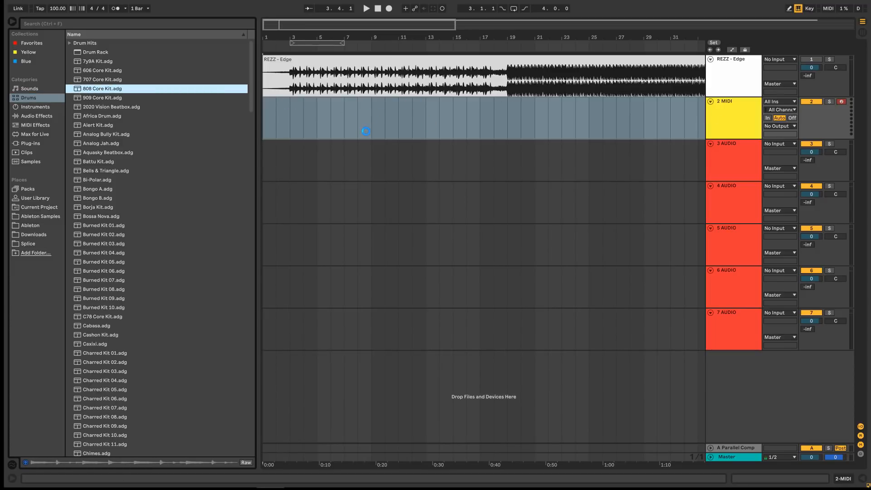
Stop playback in the Edge breakdown and select bar 35 to bar 37 on the 808 Core Kit track
drag(295, 129, 511, 130)
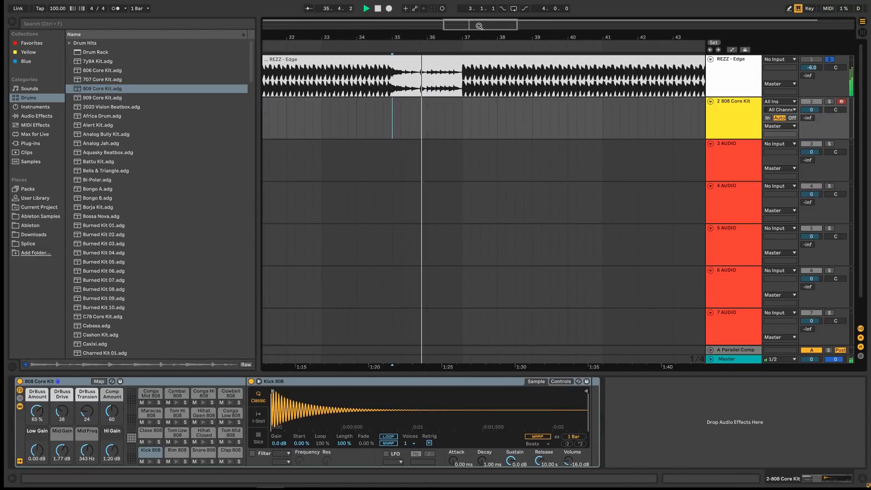
key(space)
drag(448, 120, 460, 119)
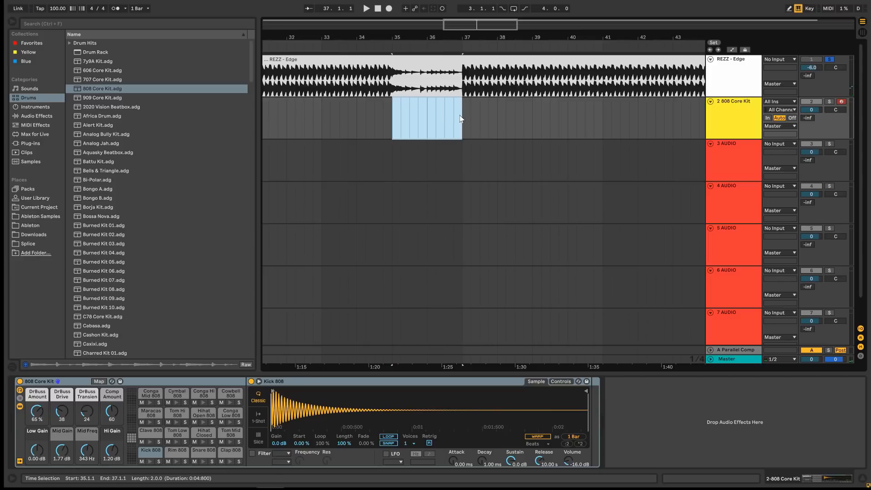
drag(472, 29, 482, 28)
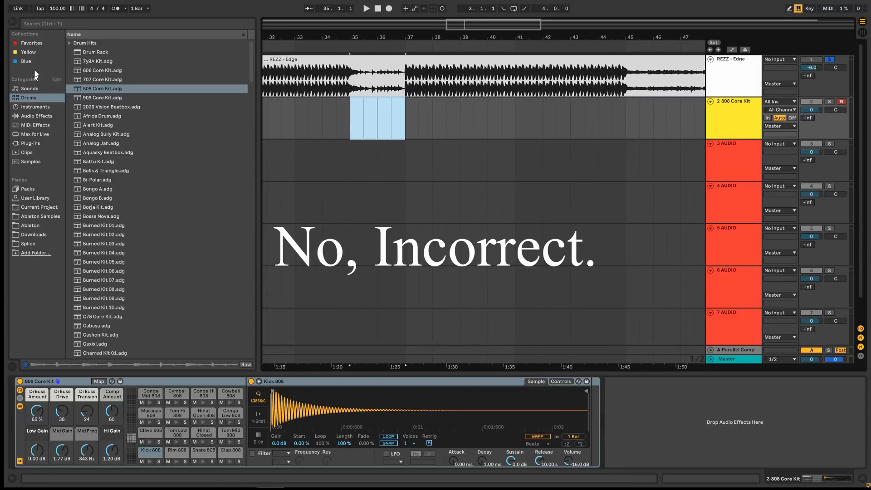
Collapse Electric in the instrument list, select Tension, and extend the 808 Core Kit track's time selection to 37.3.1
click(46, 108)
scroll(90, 68, up, 3)
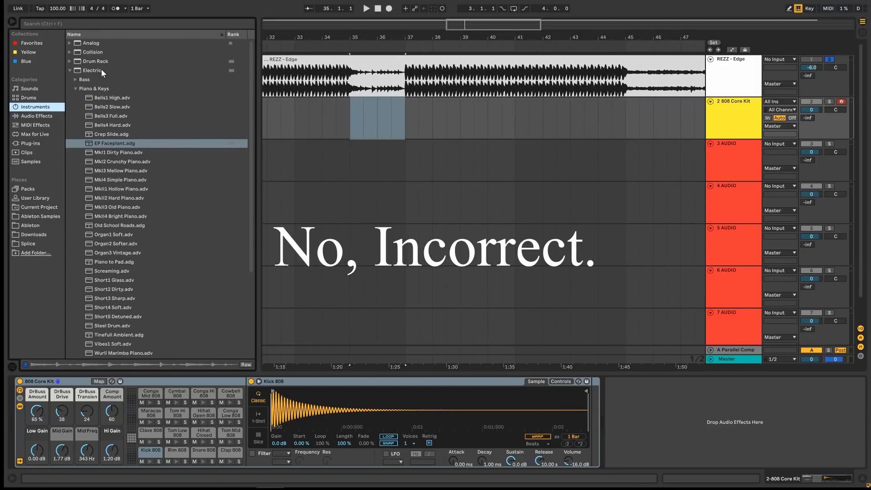
click(69, 70)
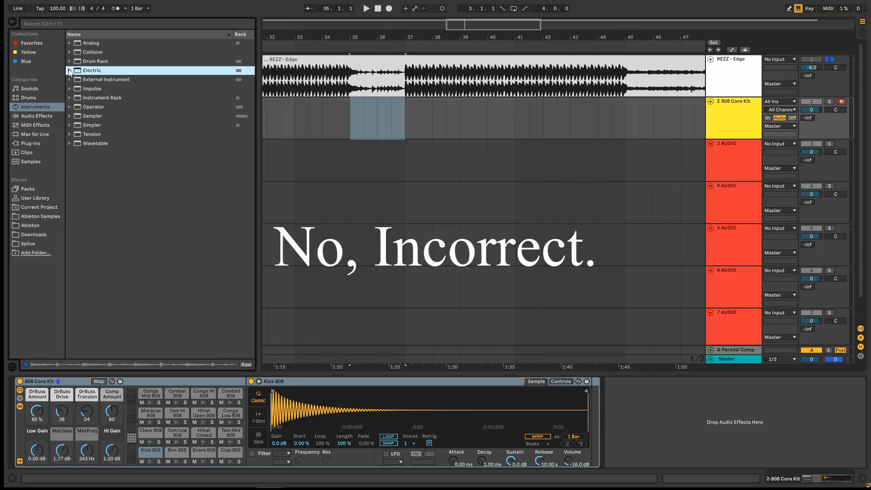
click(129, 144)
click(134, 135)
shift+click(407, 121)
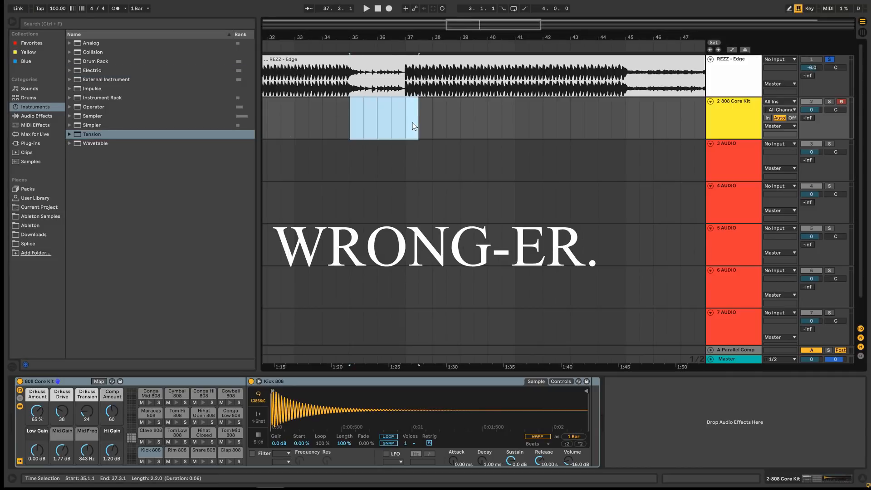
Place the insert marker at the start of bar 3 on the 808 Core Kit track and play from there
key(space)
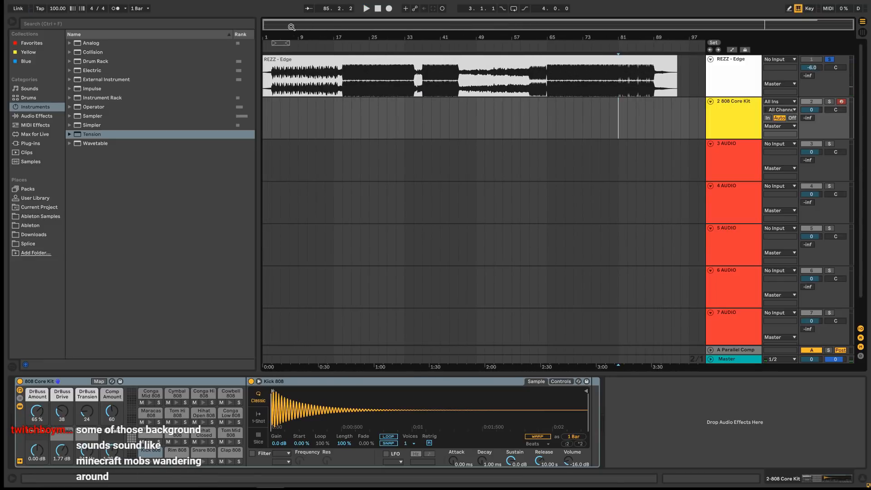
drag(282, 26, 273, 126)
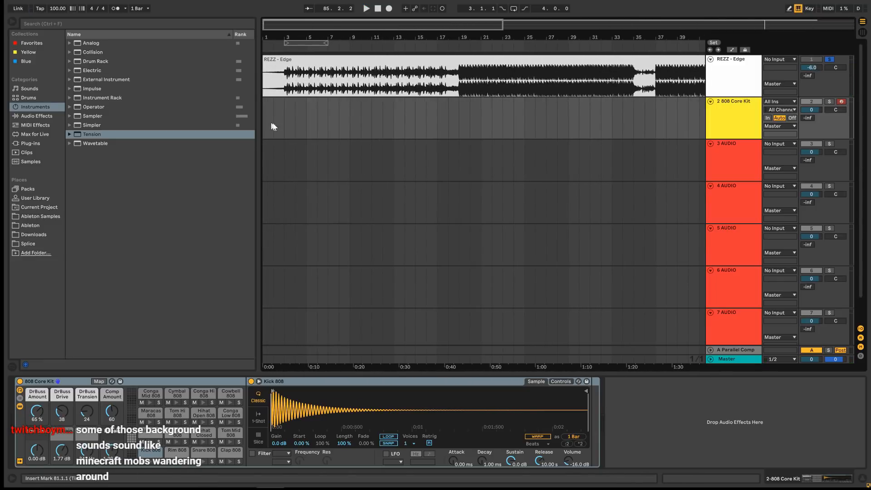
drag(315, 34, 330, 130)
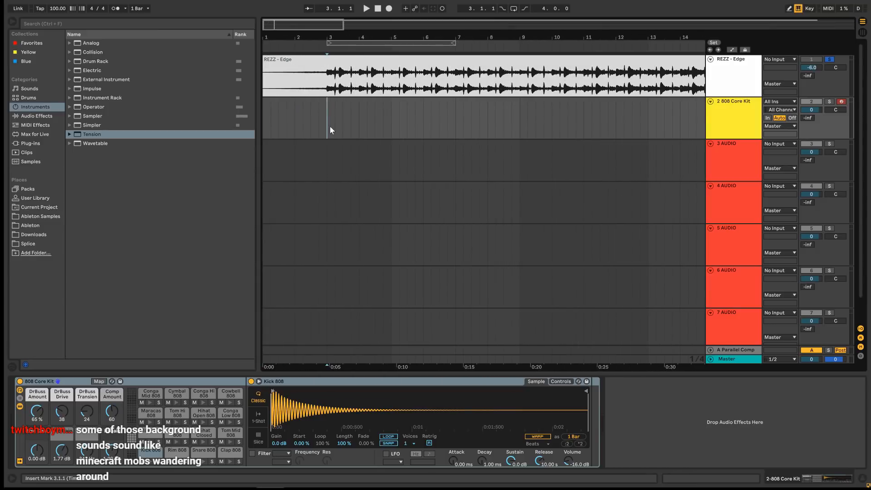
drag(282, 18, 282, 21)
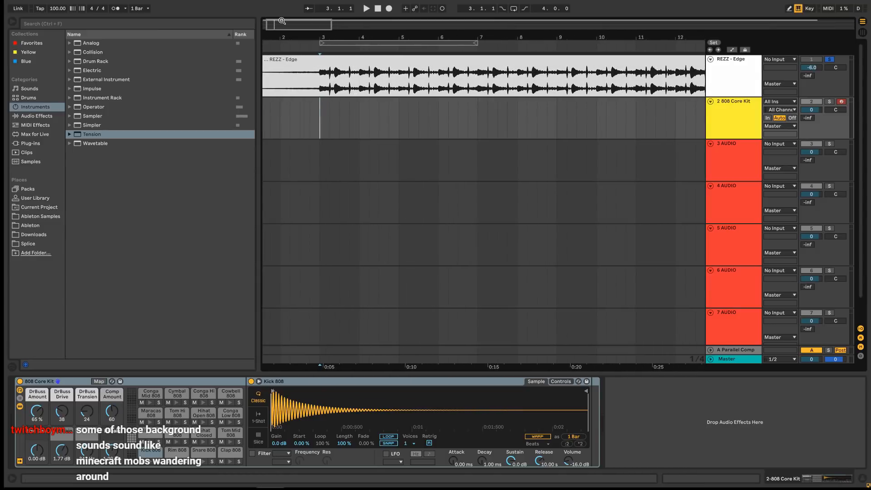
key(space)
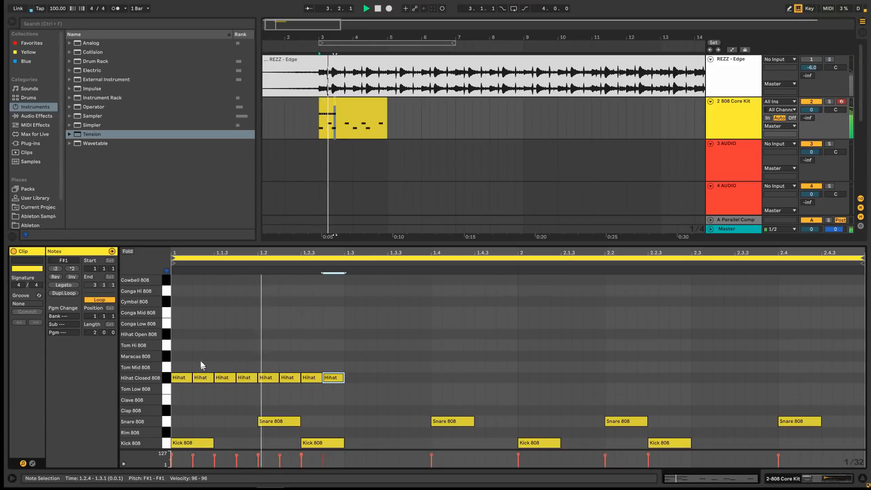
Duplicate the eight Hihat Closed 808 notes three times to fill the two-bar clip, and play the arrangement from bar 3
drag(180, 361, 331, 385)
key(ctrl+d)
key(ctrl+d)
key(ctrl+d)
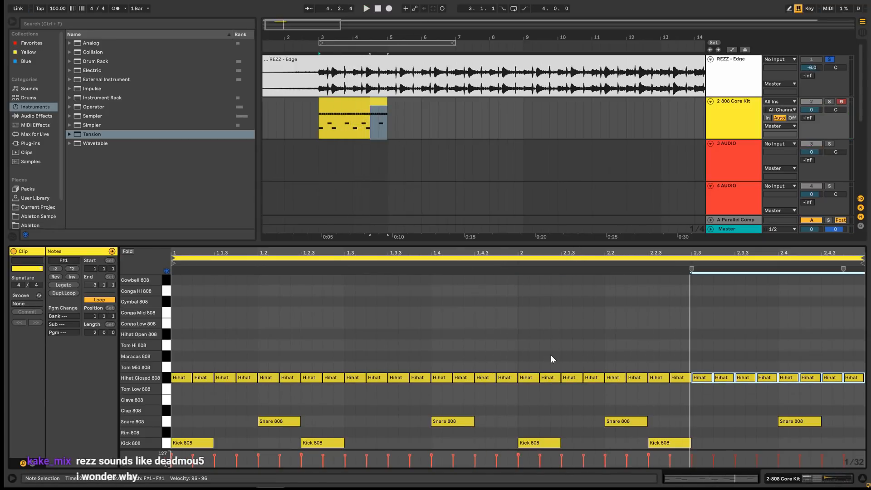
key(space)
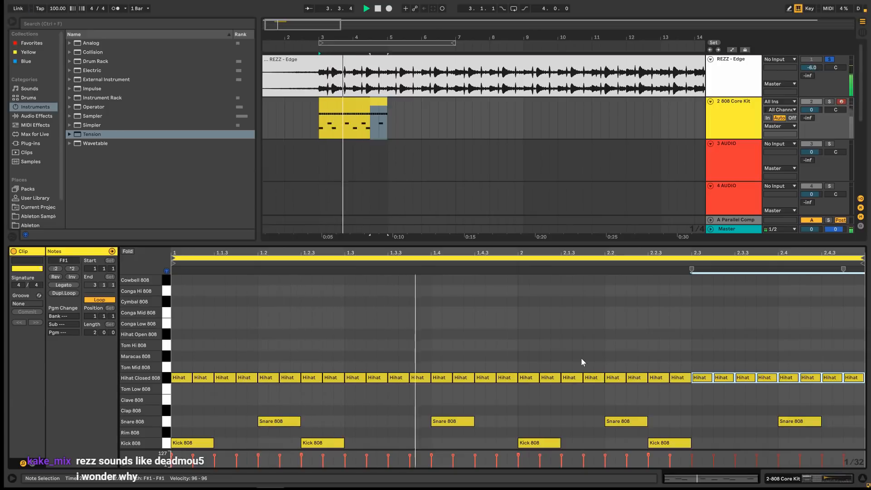
Audition the VEC1 BD Punchy 47 and 46 kick samples and place the insert marker at bar 19 on track 3 AUDIO
drag(301, 24, 298, 18)
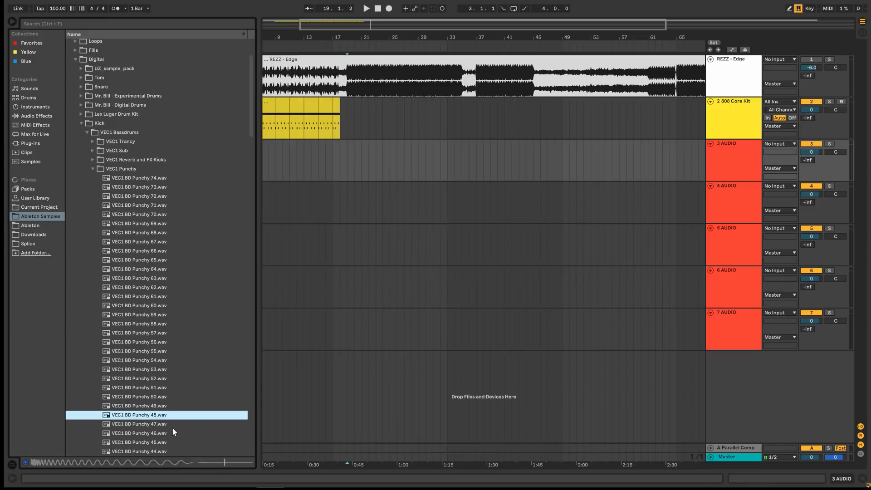
click(172, 427)
click(174, 433)
click(175, 425)
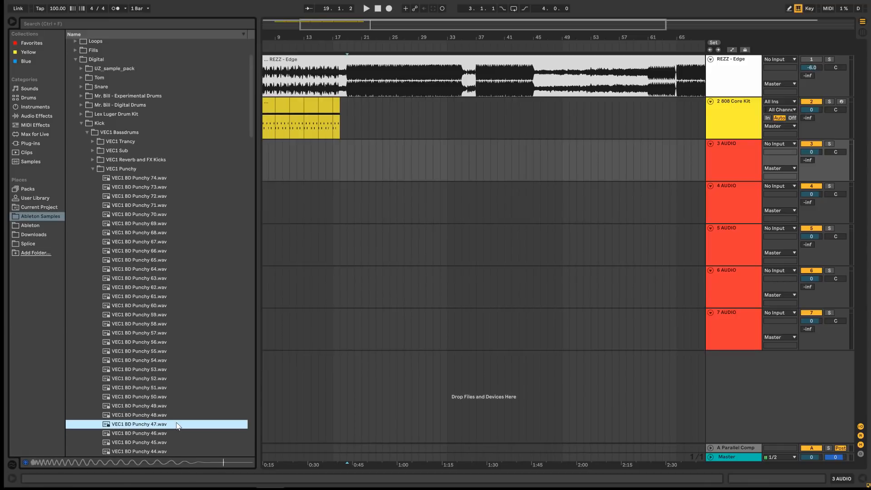
click(174, 433)
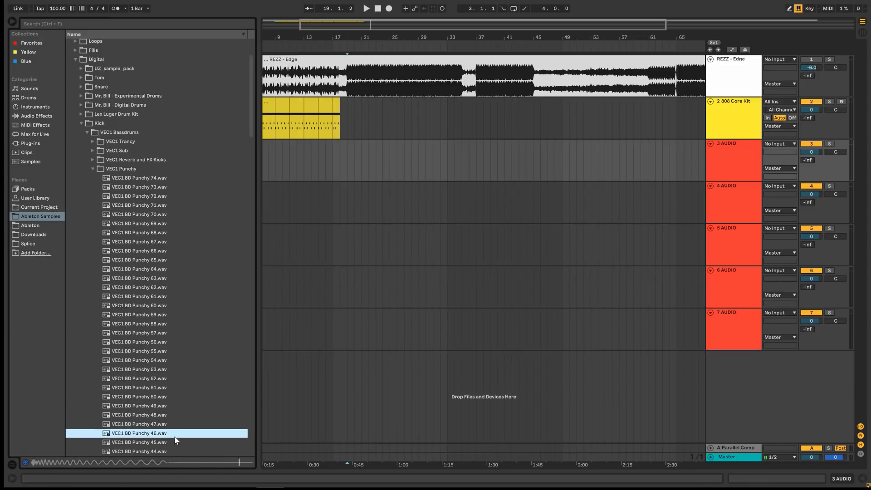
click(348, 159)
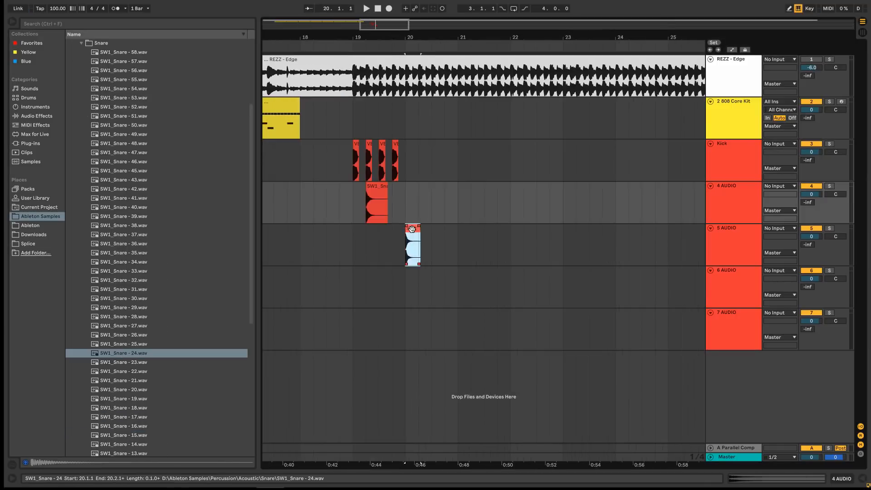
Move the SW1_Snare - 24 clip on track 5 AUDIO to 19.2.1 and group tracks 4 AUDIO and 5 AUDIO
drag(411, 230, 383, 228)
click(729, 171)
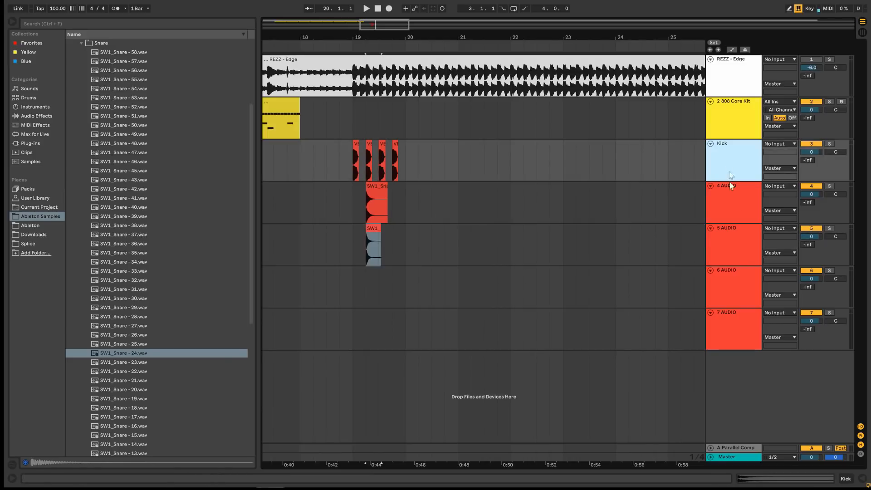
click(733, 202)
shift+click(736, 242)
key(ctrl+g)
key(ctrl+r)
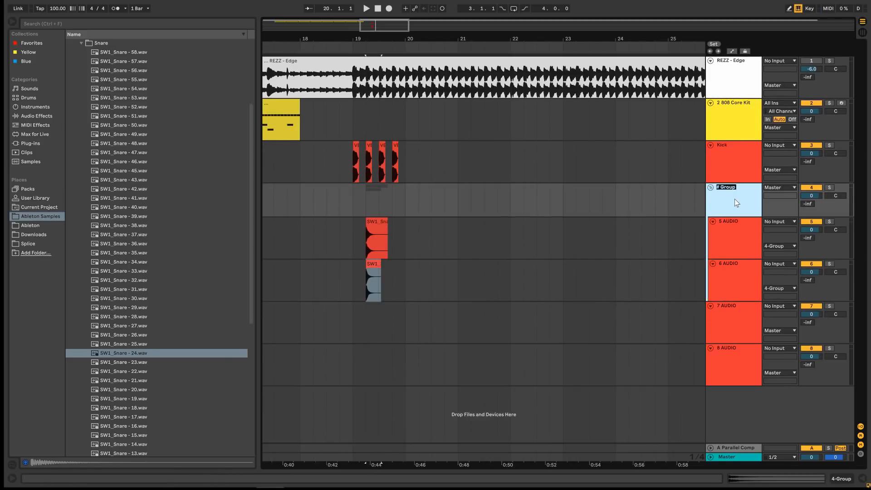
Name the new group Snares and its two tracks Snare 1 and Snare 2
text(Snares)
key(Tab)
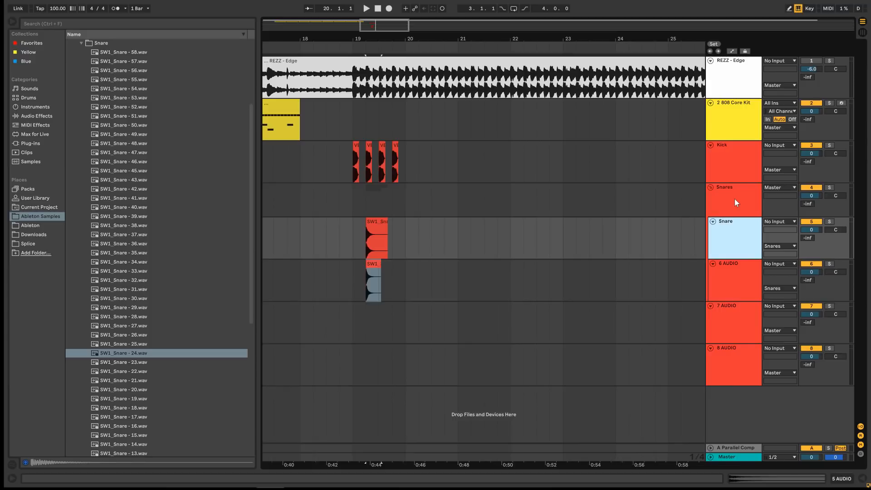
text(Snare 1)
key(Tab)
text(Snare 2)
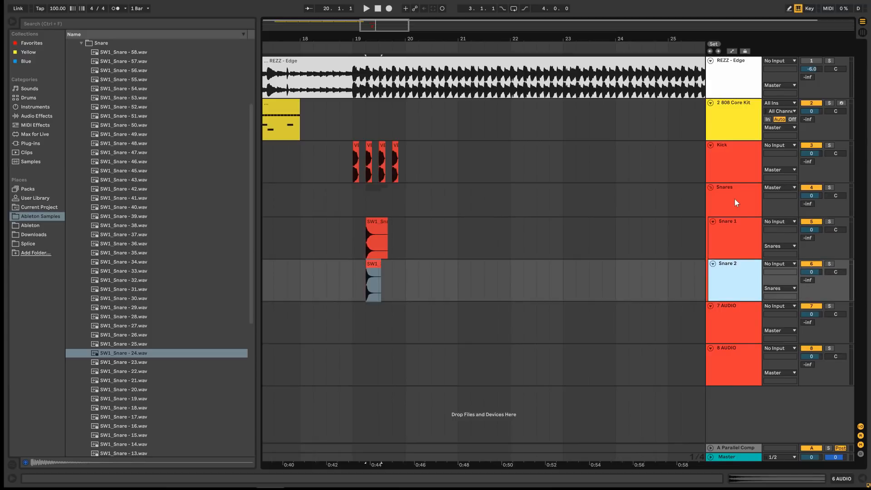
Solo the Snares group and set the Snare 1 track's volume to -6.0 dB
click(734, 199)
click(829, 188)
key(space)
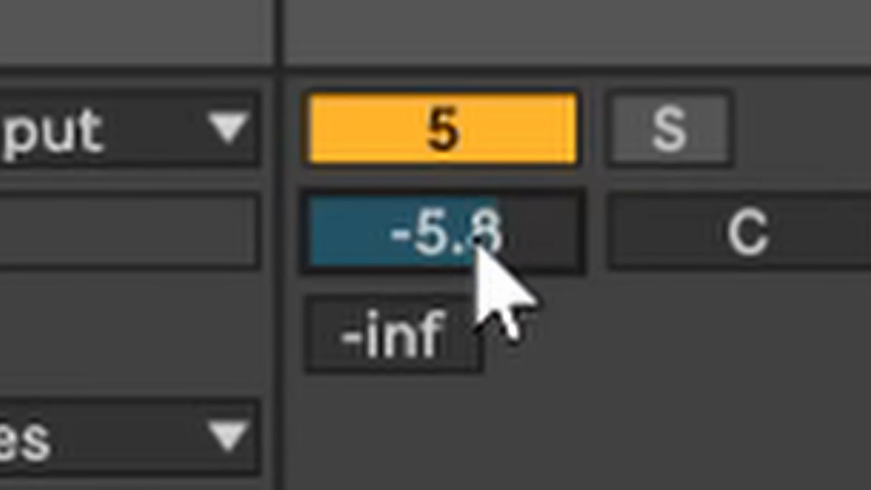
text(-5.8)
key(Return)
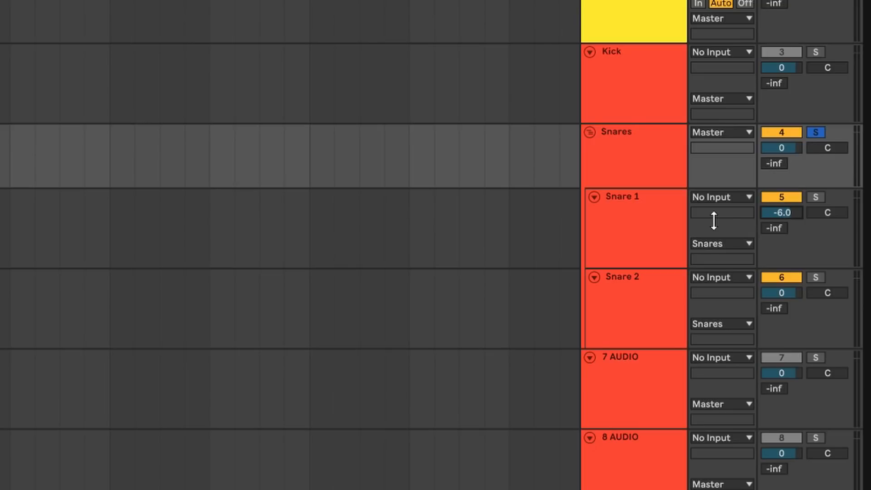
Select the SW1_Snare - 24 clip at 19.2.1 on the Snare 2 track
click(699, 302)
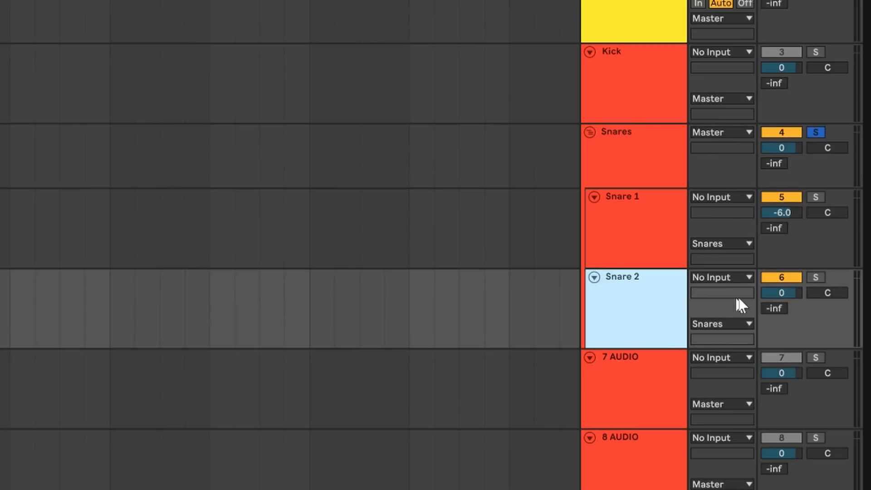
click(1, 316)
click(375, 265)
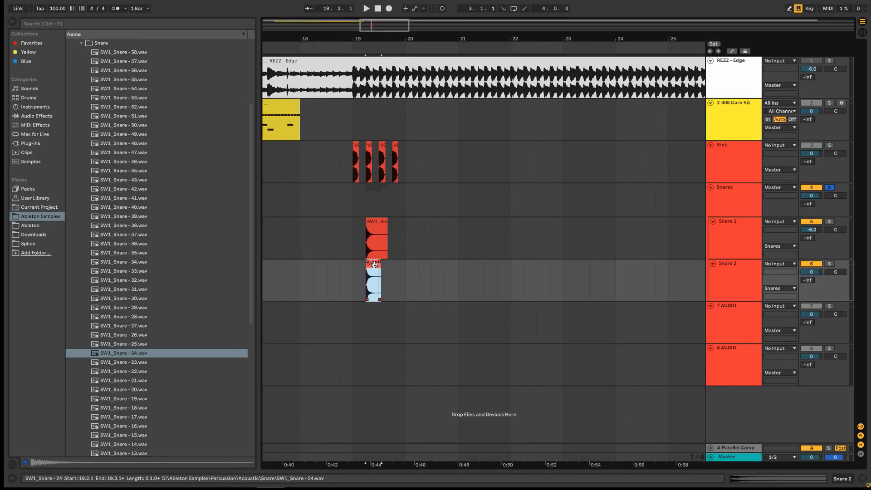
Play the snares and lower the Glue Compressor threshold on the Snares group to -33.0 dB
key(space)
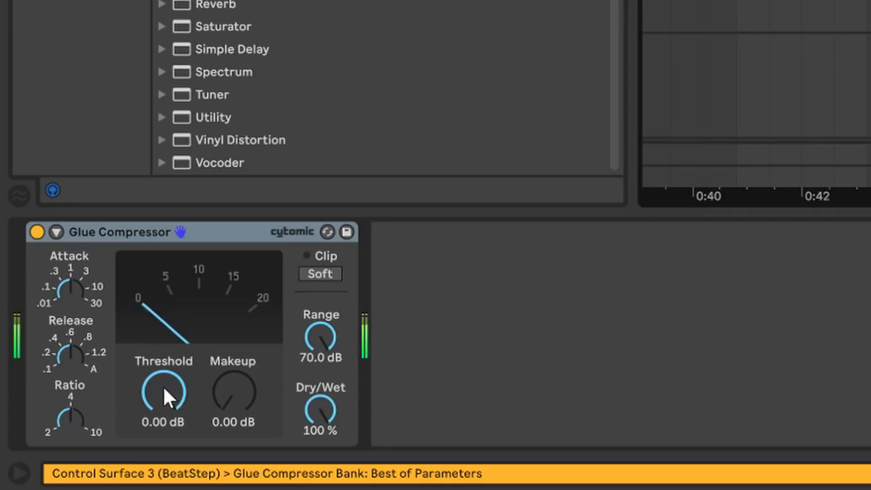
mouse_move(163, 394)
mouse_down()
mouse_move(164, 423)
mouse_move(172, 399)
mouse_up()
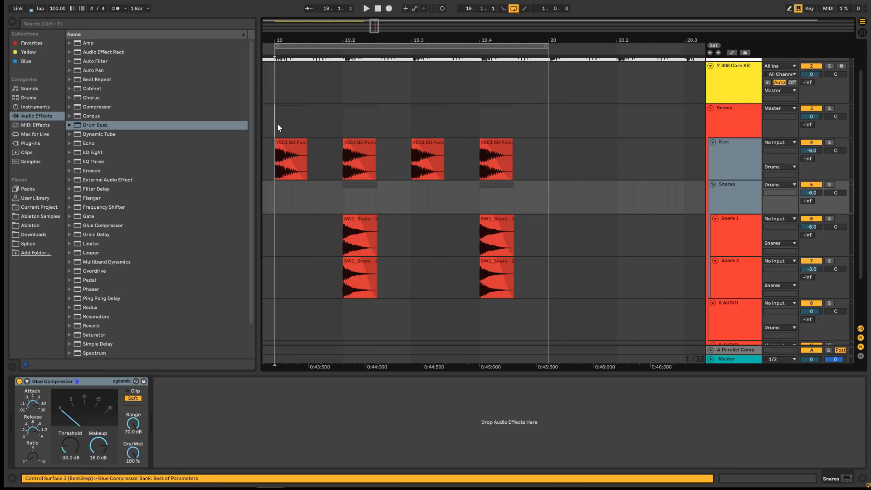
Play the drum loop from 19.1.1 and set the Kick track's volume to -12 dB
click(277, 126)
key(space)
key(space)
click(753, 159)
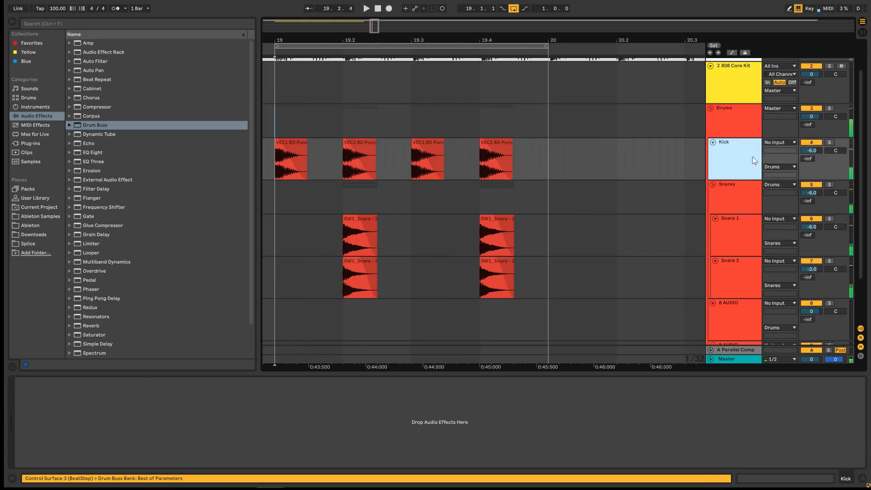
click(812, 151)
text(-12)
key(Return)
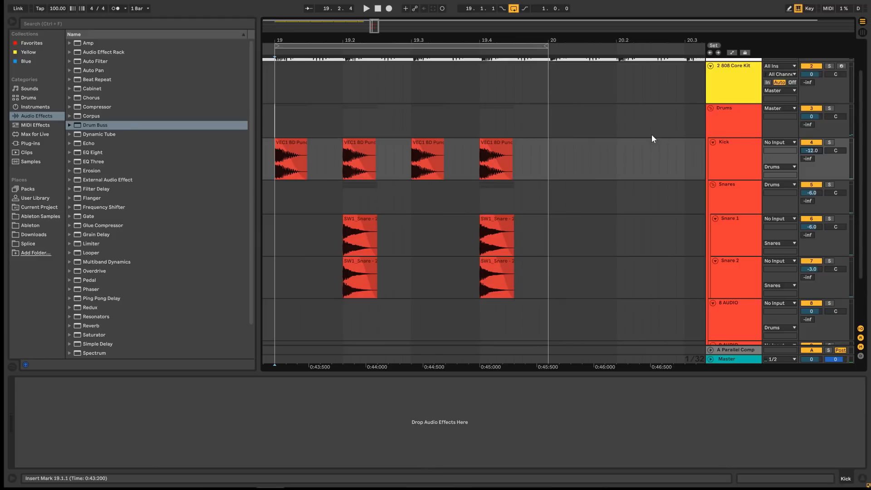
Set the Kick track's volume to -15 dB while the drum loop plays
key(space)
click(818, 150)
text(-15)
key(Return)
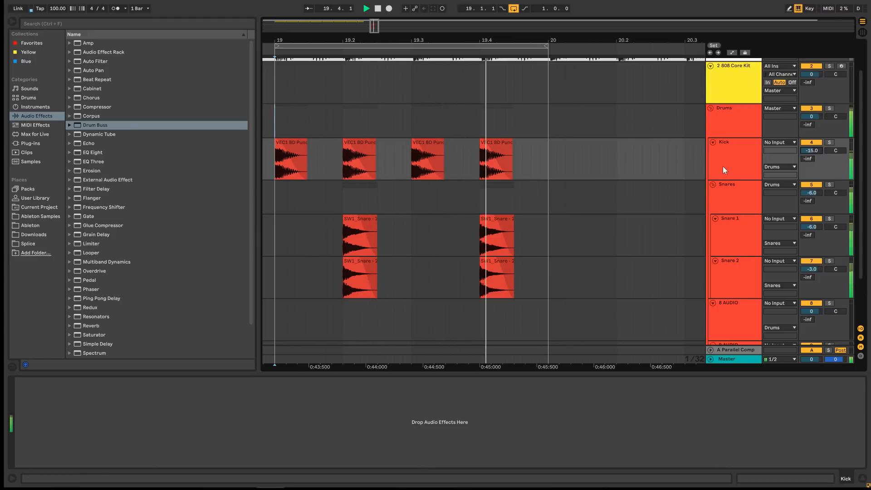
Show the Drum Buss device on the Drums group and listen to the drum loop through it
key(Down)
key(Down)
key(Down)
key(Down)
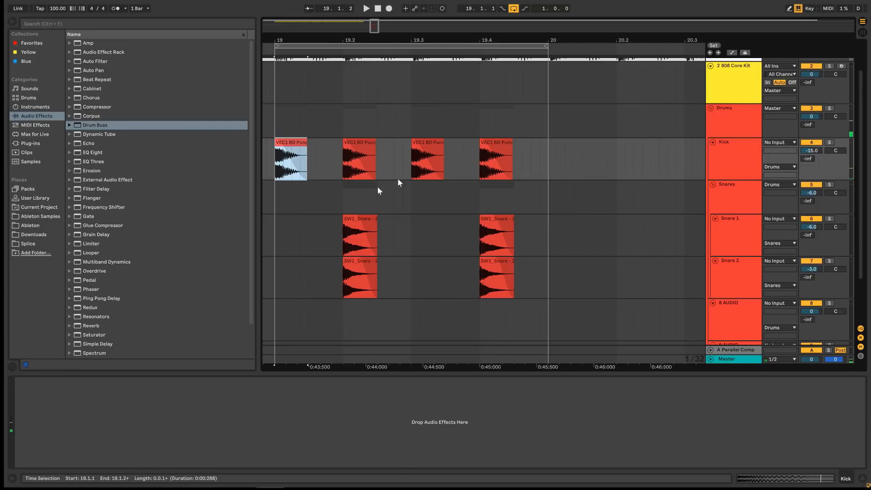
scroll(323, 175, down, 1)
click(728, 107)
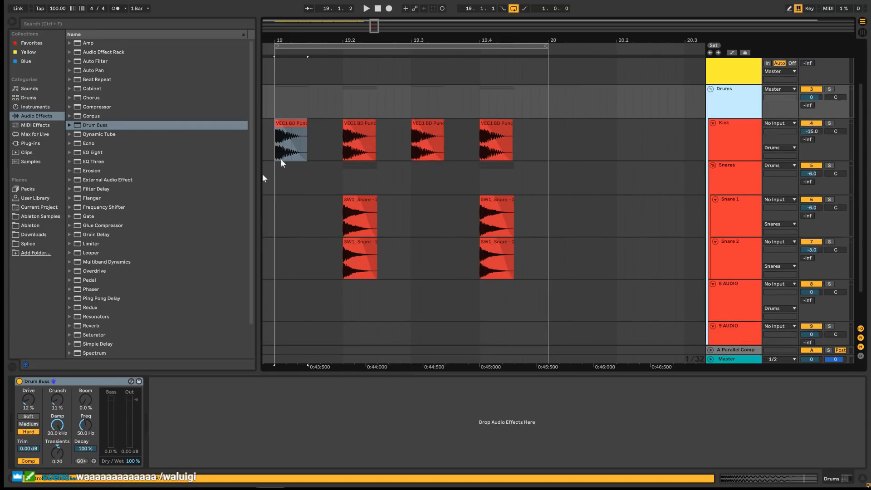
key(space)
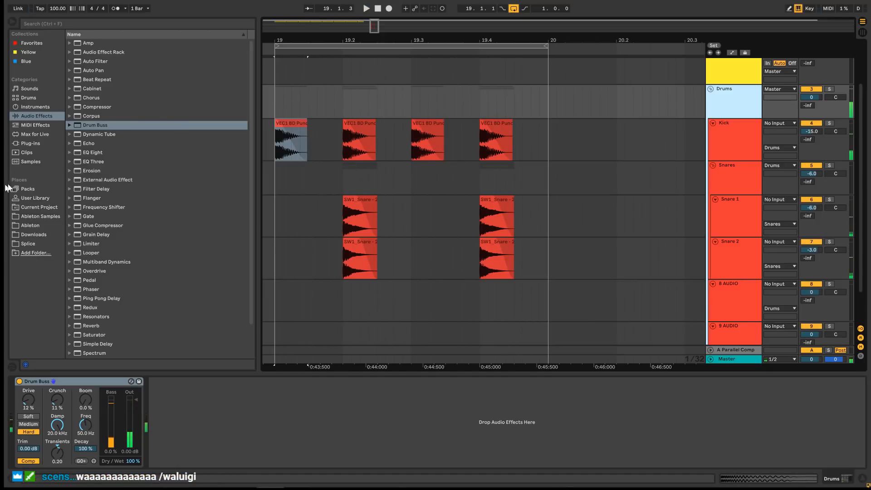
Add EQ Eight to the Kick track and play the kick to examine its frequency spectrum
click(88, 153)
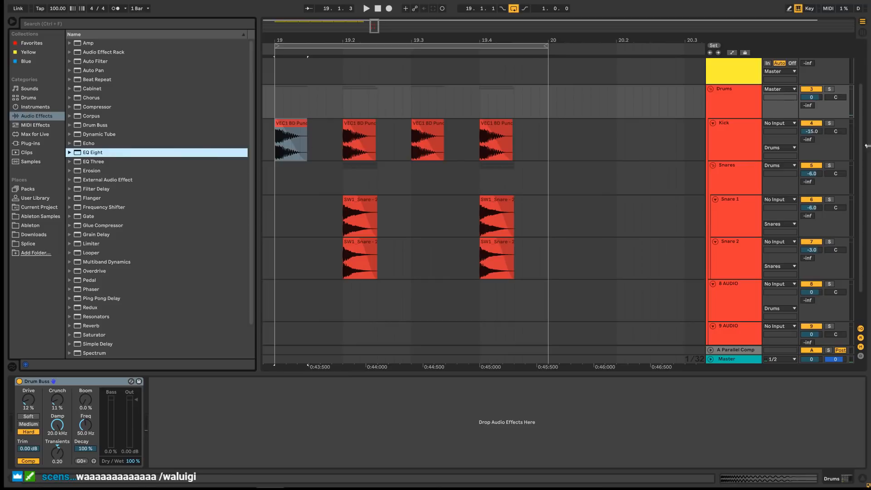
click(867, 146)
drag(89, 154, 266, 158)
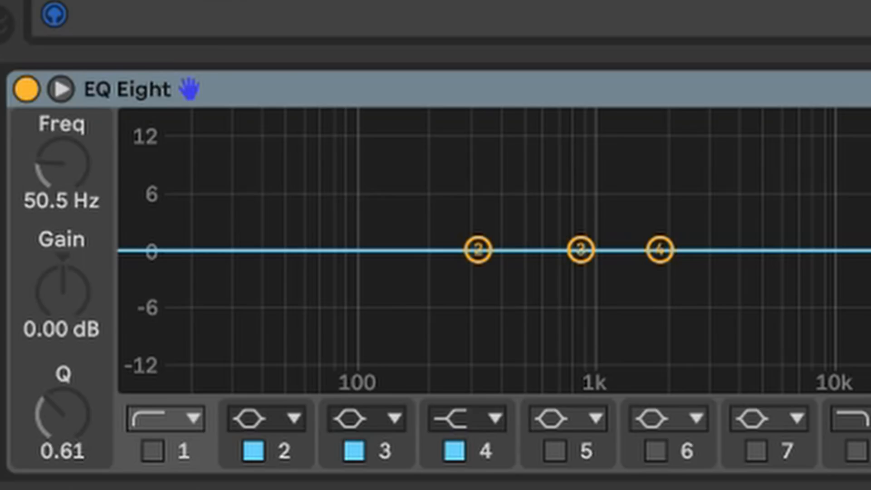
key(space)
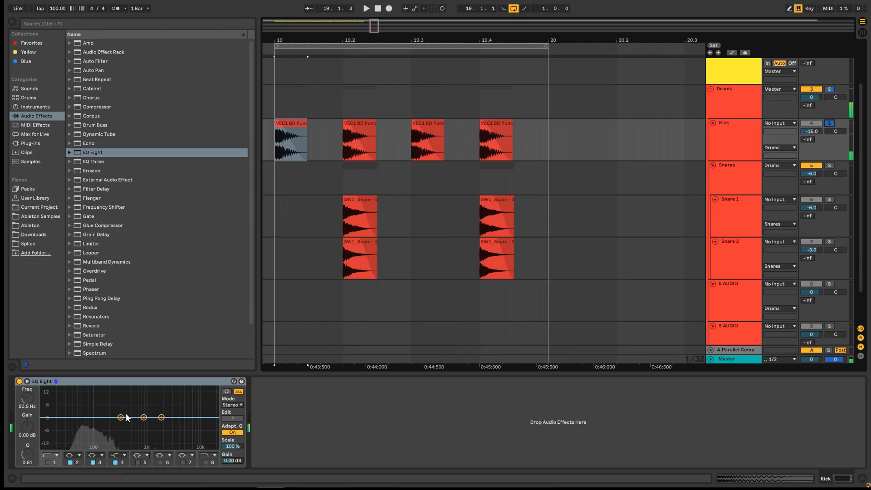
key(space)
Delete all kick clips in bar 19 and remove EQ Eight from the Kick track
drag(548, 136, 272, 141)
key(Delete)
click(149, 382)
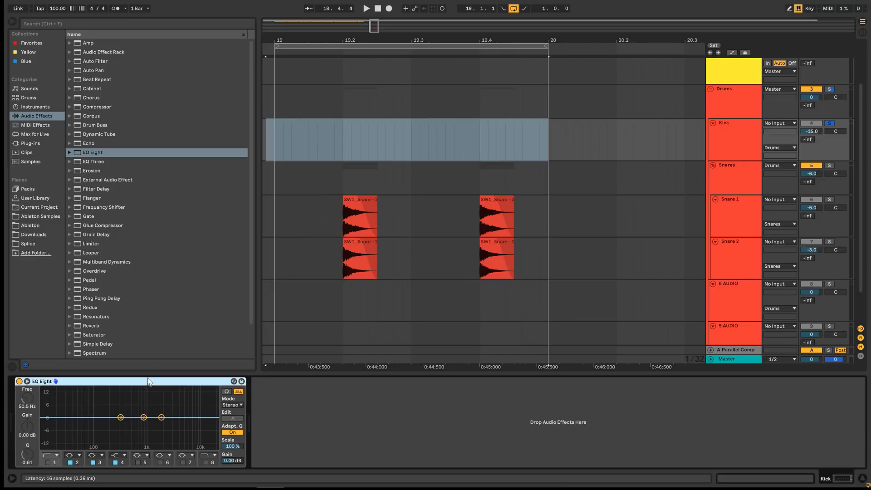
key(Delete)
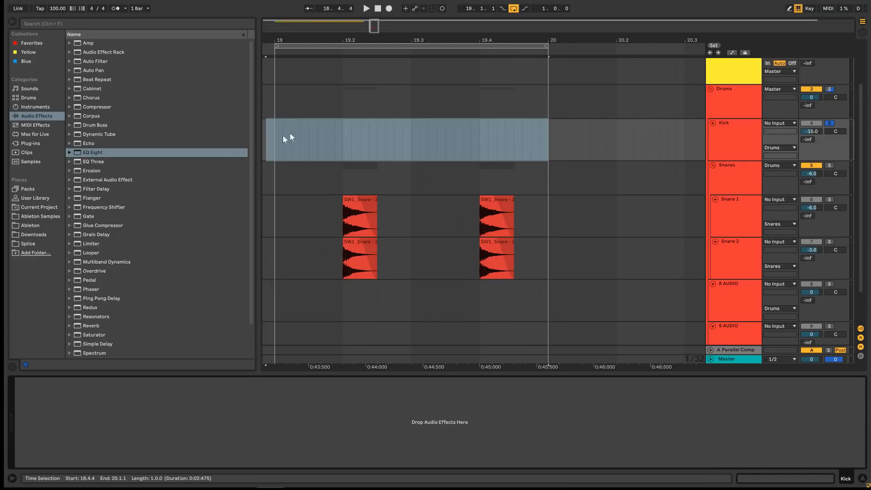
Return to the Ableton Samples folder and collapse the Acoustic percussion samples
click(45, 217)
key(Up)
key(Up)
key(Up)
key(Up)
key(Up)
key(Up)
key(Up)
key(Up)
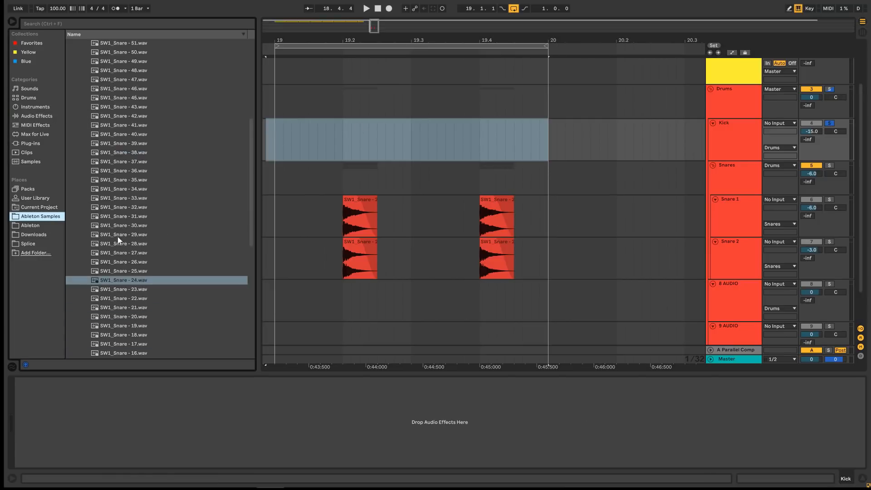
key(Left)
Expand the Mr. Bill - Digital Drums folder and its Mr. Bill Digital Kicks subfolder
click(83, 171)
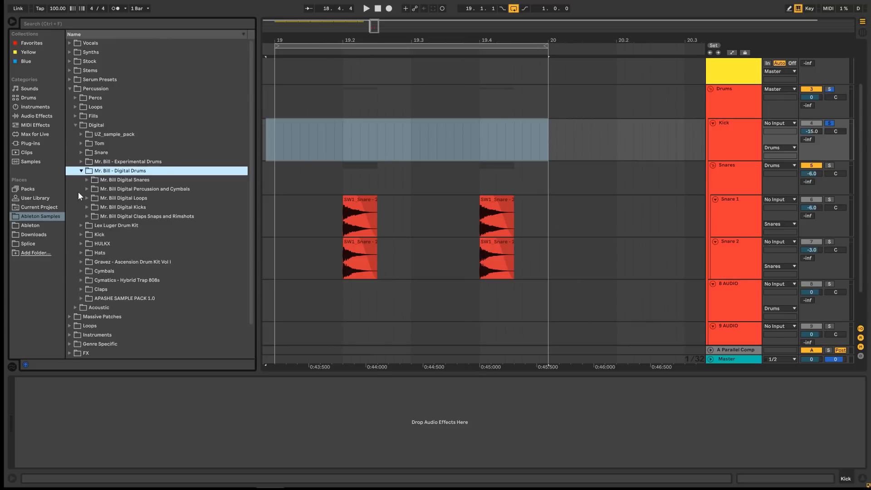
scroll(78, 191, down, 1)
click(89, 198)
scroll(81, 191, down, 4)
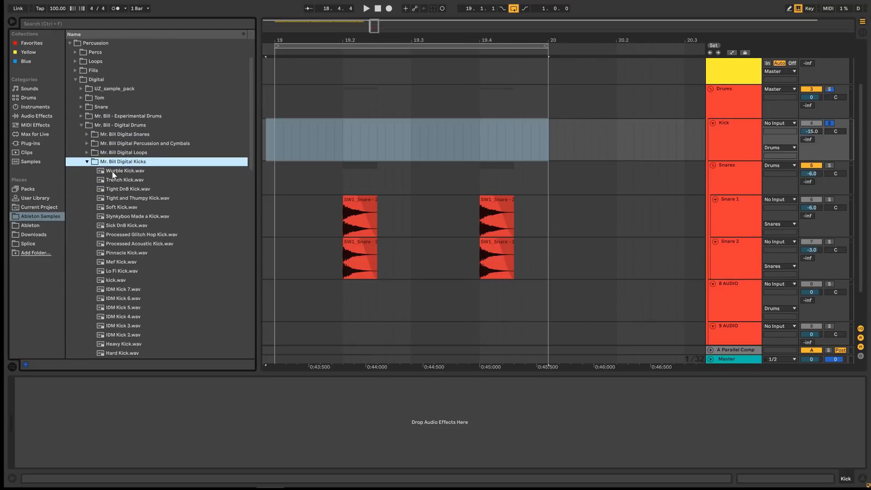
Place Hard Kick.wav on every beat of bar 19 in the Kick track, play it back and adjust the track's volume
key(Down)
key(Down)
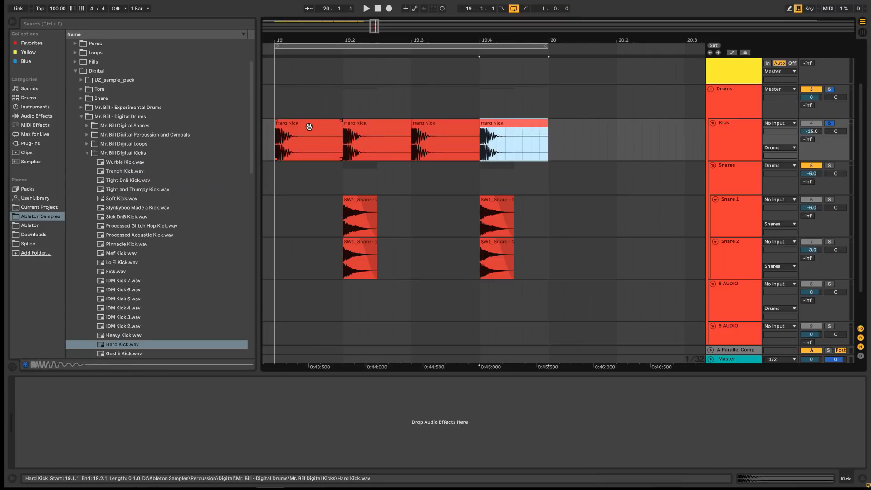
click(309, 141)
key(space)
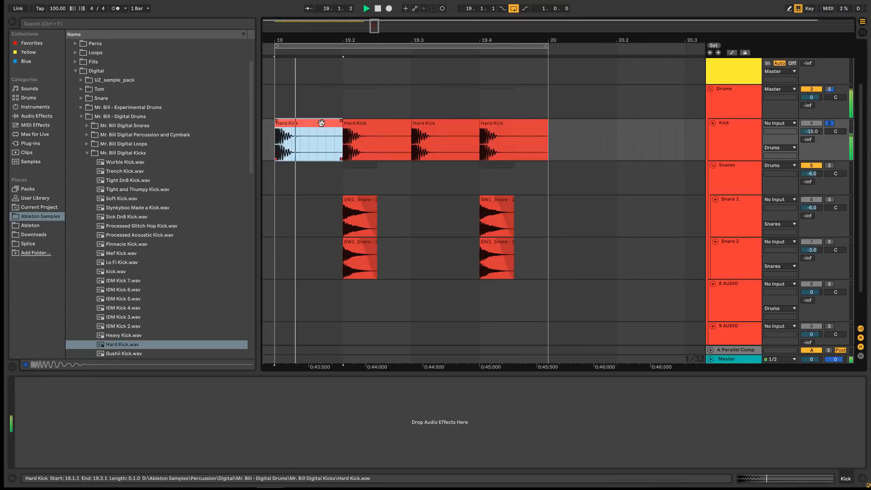
drag(814, 131, 818, 132)
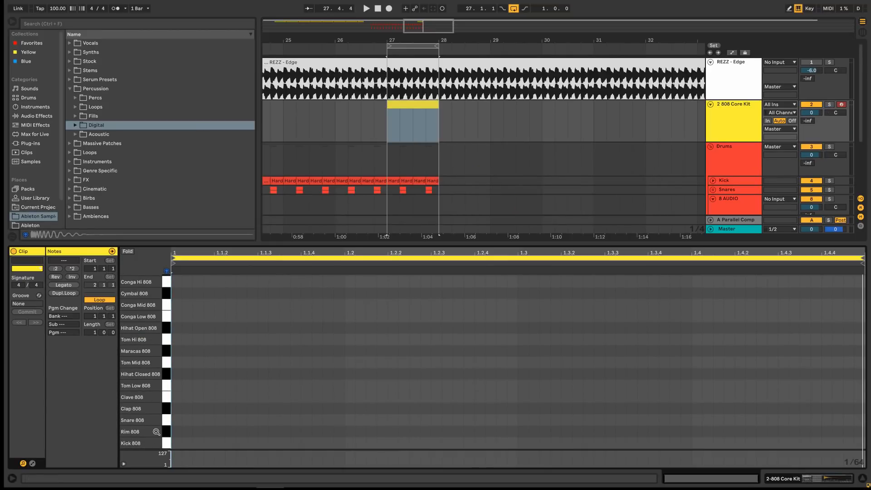
Program four evenly spaced Hihat Closed 808 notes at the start of the bar 27 clip and stretch them to double time
scroll(155, 394, up, 1)
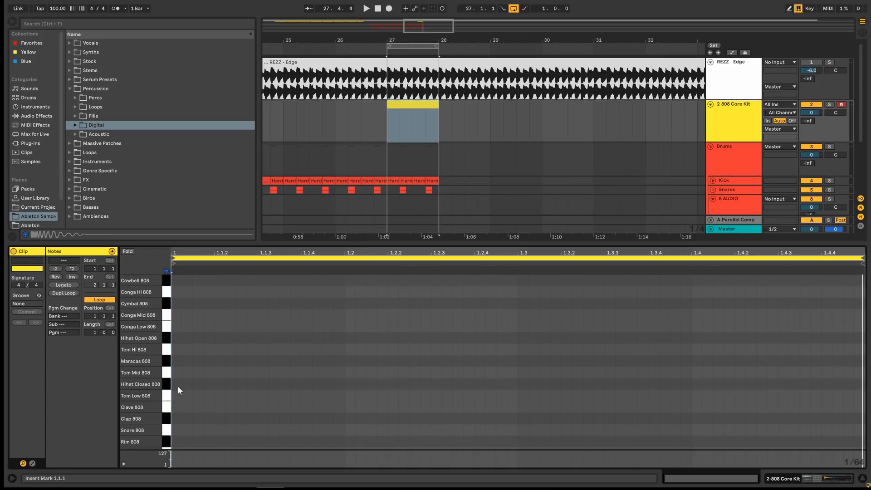
double_click(176, 384)
double_click(198, 384)
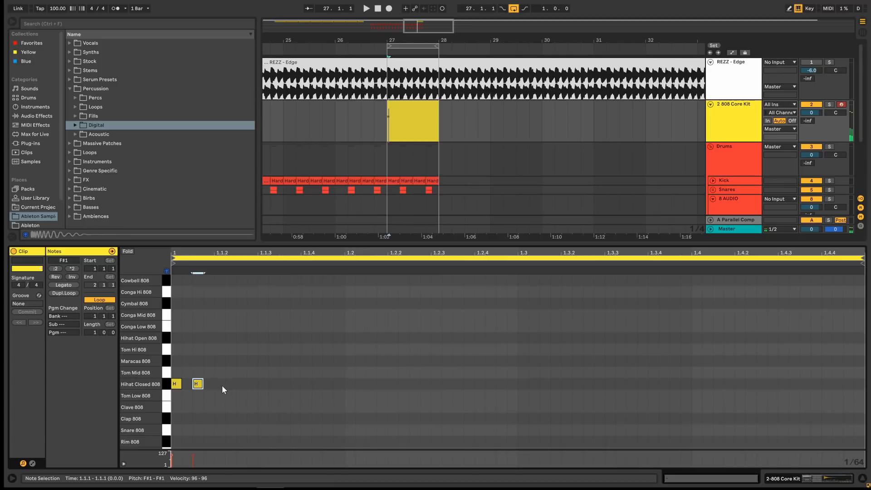
double_click(220, 384)
double_click(241, 384)
key(space)
drag(173, 369, 254, 394)
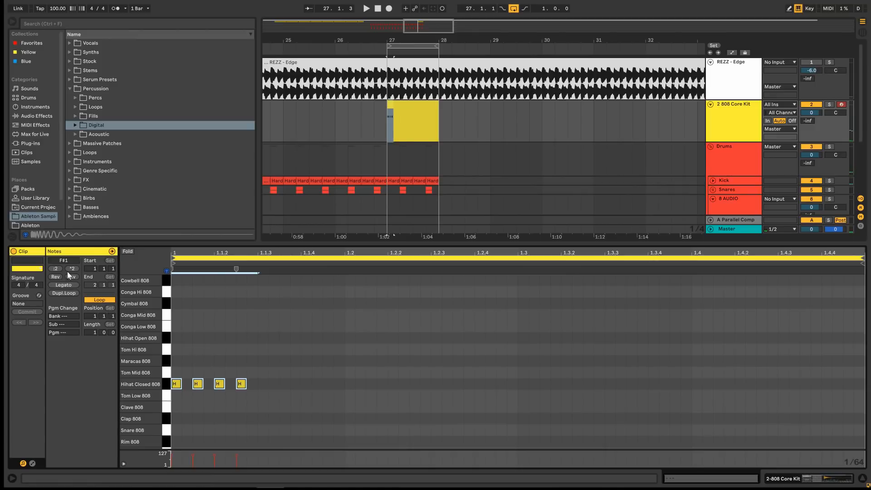
click(71, 269)
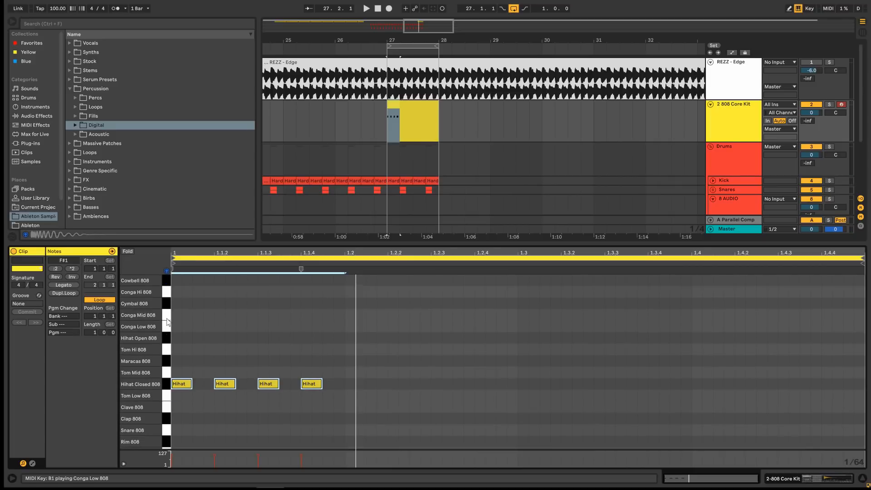
Add Cymbal 808 notes above the hi-hats and duplicate the one-beat pattern to fill the whole bar 27 clip
click(177, 303)
mouse_move(177, 303)
mouse_down()
mouse_move(257, 308)
mouse_move(323, 400)
mouse_move(344, 392)
mouse_up()
key(ctrl+d)
key(ctrl+z)
key(ctrl+d)
key(ctrl+a)
key(ctrl+d)
key(ctrl+d)
key(ctrl+d)
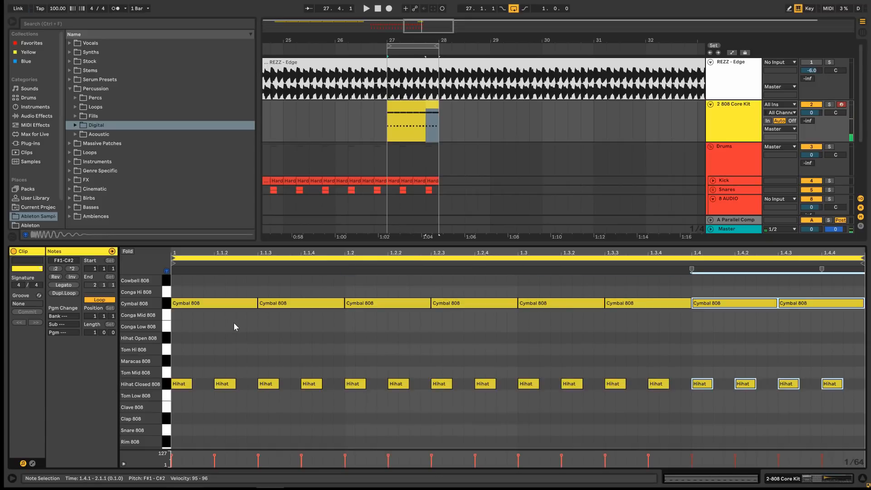
Rename the 808 Core Kit track Intro Beat and set up a CYMBAL track holding the cymbal and hi-hat pattern
key(space)
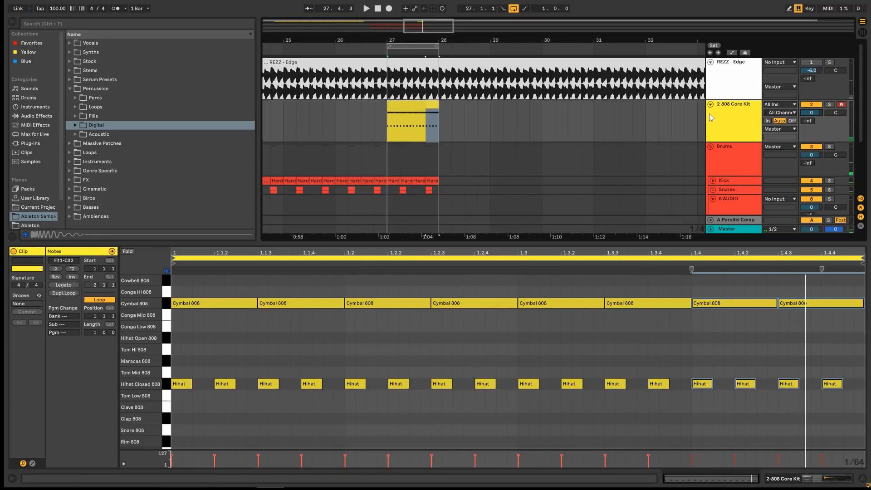
click(738, 113)
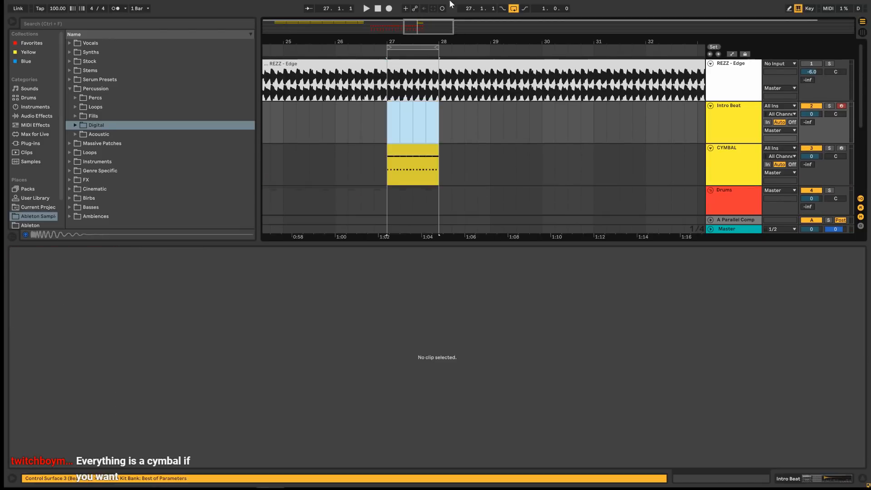
scroll(303, 64, down, 10)
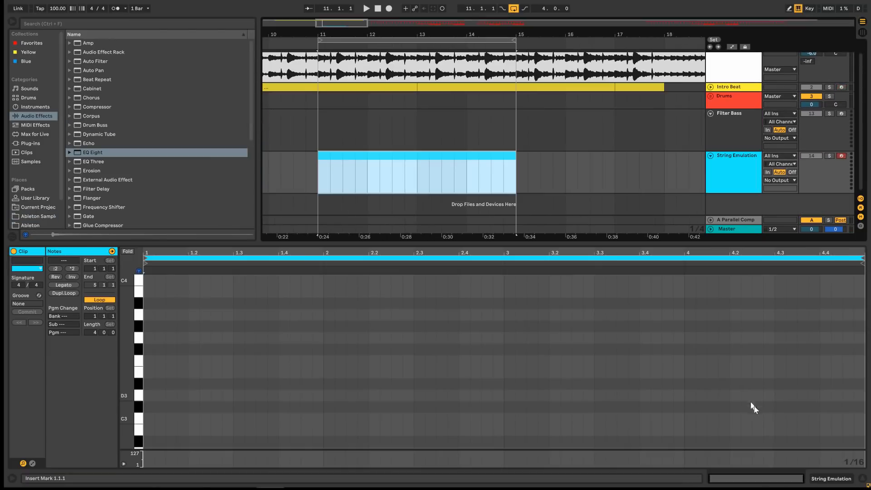
Solo the String Emulation track and load the Tension instrument onto it
click(830, 157)
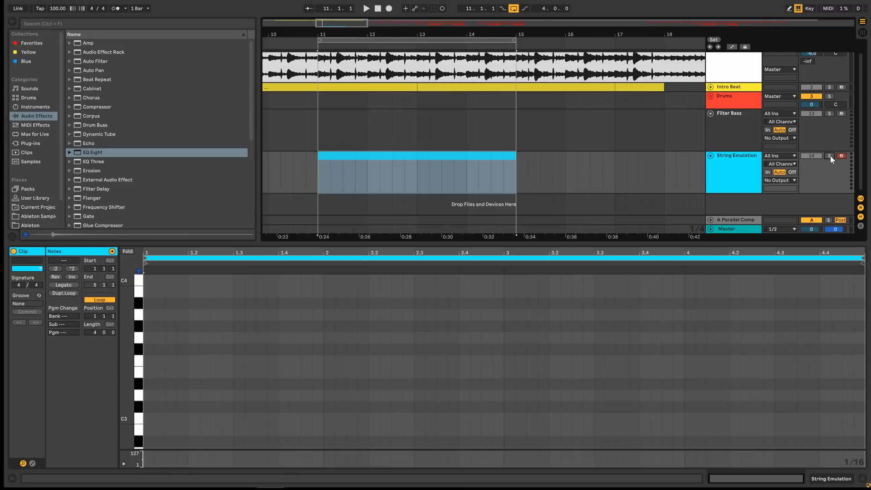
click(839, 478)
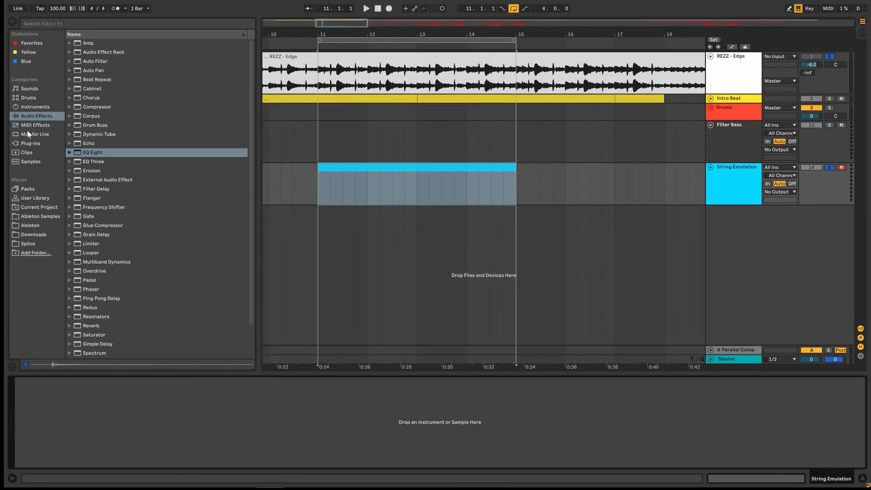
click(35, 107)
drag(76, 134, 399, 140)
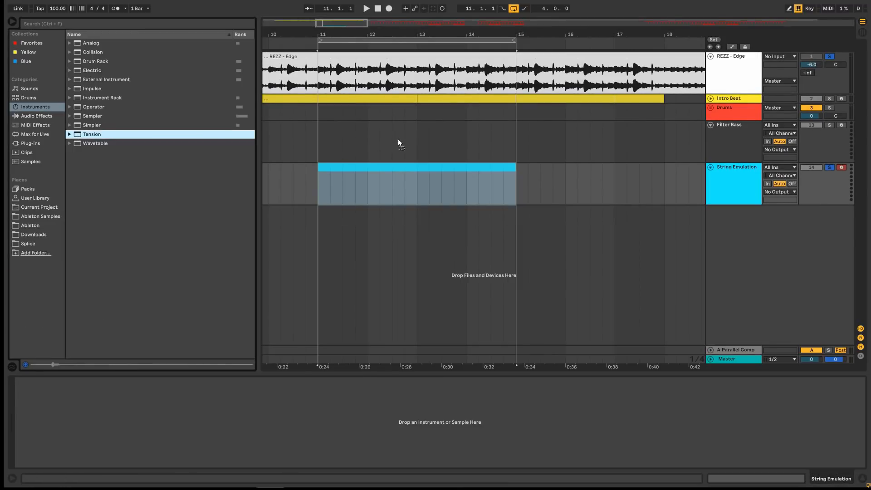
drag(401, 182, 401, 182)
Transpose the opening note of the String Emulation clip down to D3 and play it back
key(Down)
key(Down)
key(Down)
key(Down)
key(Down)
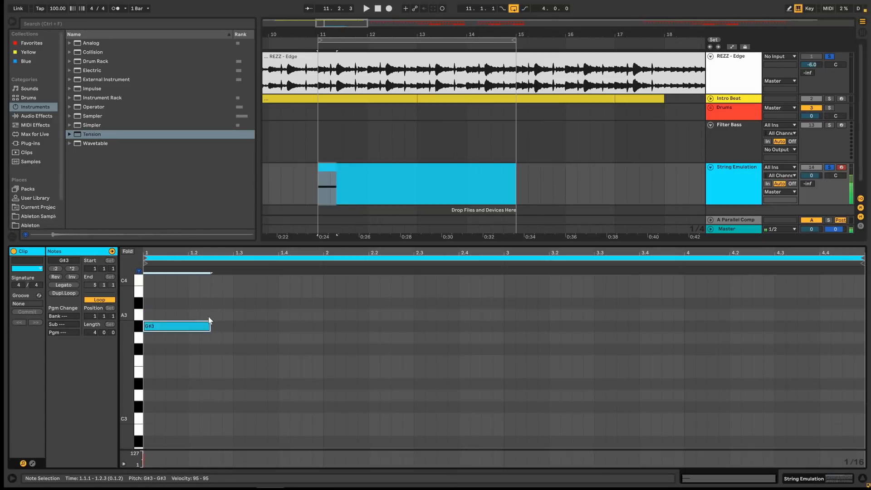
key(Down)
key(Down)
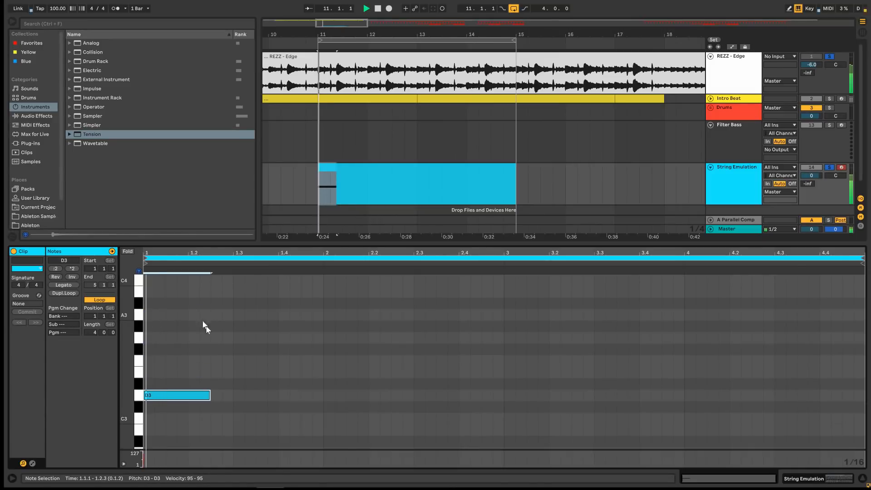
click(159, 261)
ctrl+scroll(240, 323, up, 3)
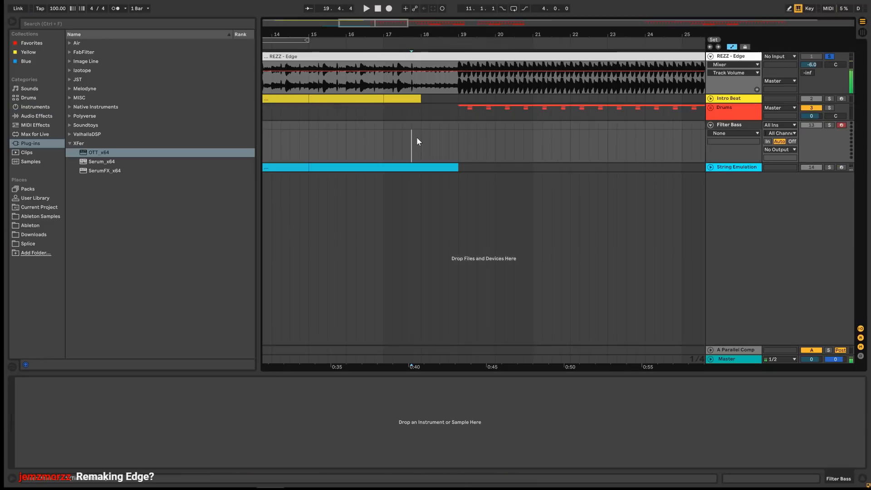
Hide the arrangement's automation lanes and move the String Emulation track above the Filter Bass track
click(752, 124)
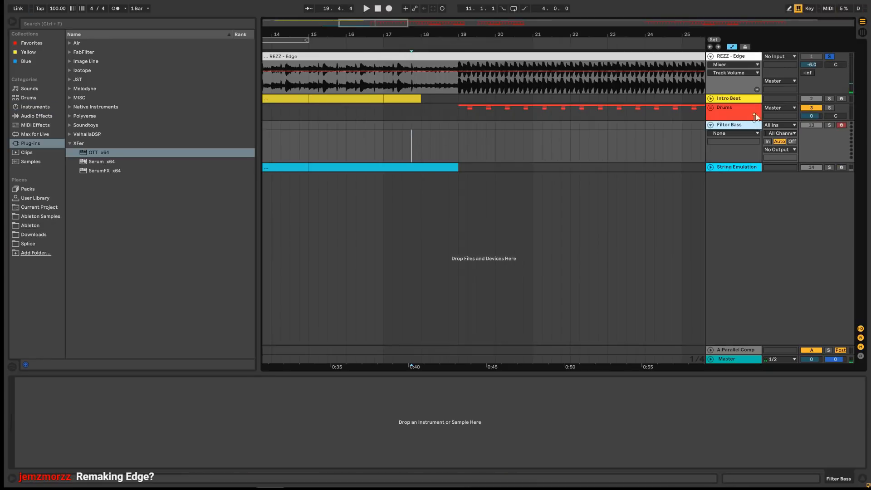
click(732, 47)
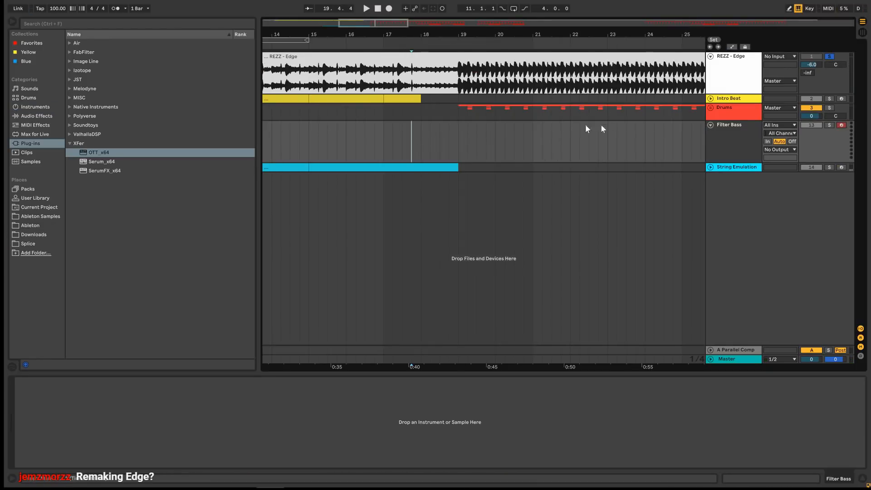
click(70, 144)
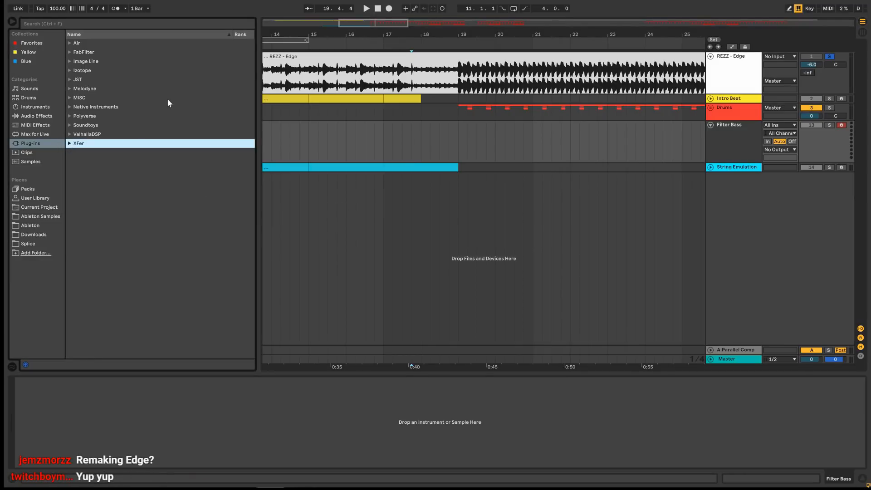
drag(383, 24, 383, 23)
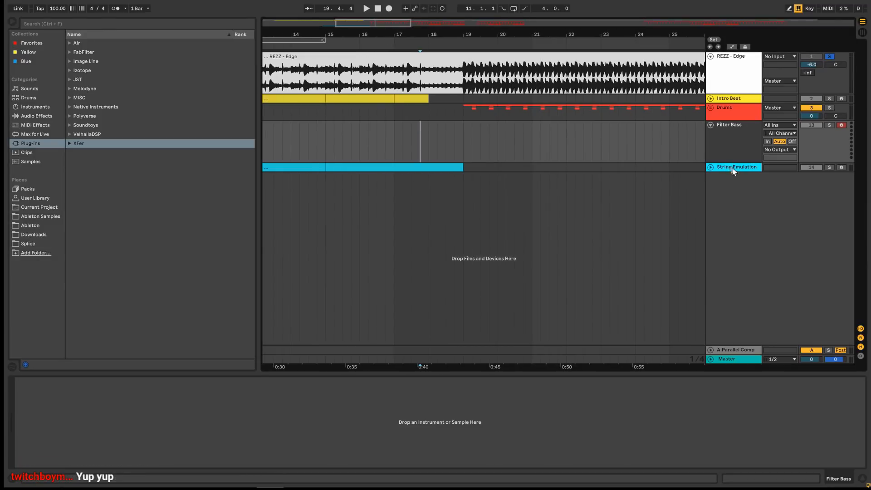
mouse_move(734, 168)
mouse_down()
mouse_move(743, 139)
mouse_move(737, 143)
mouse_up()
click(737, 146)
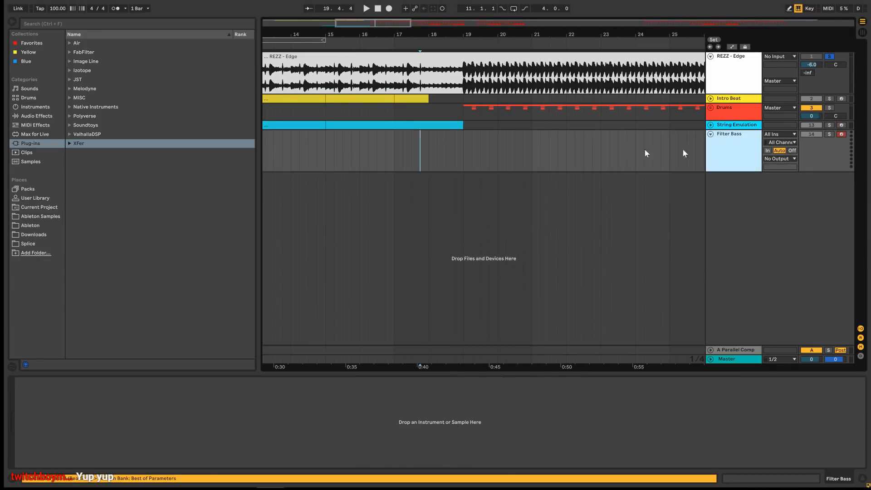
Load Serum_x64 onto the Filter Bass track, with the insert point at bar 19, and close the plug-in window
click(470, 160)
drag(370, 21, 385, 27)
click(336, 153)
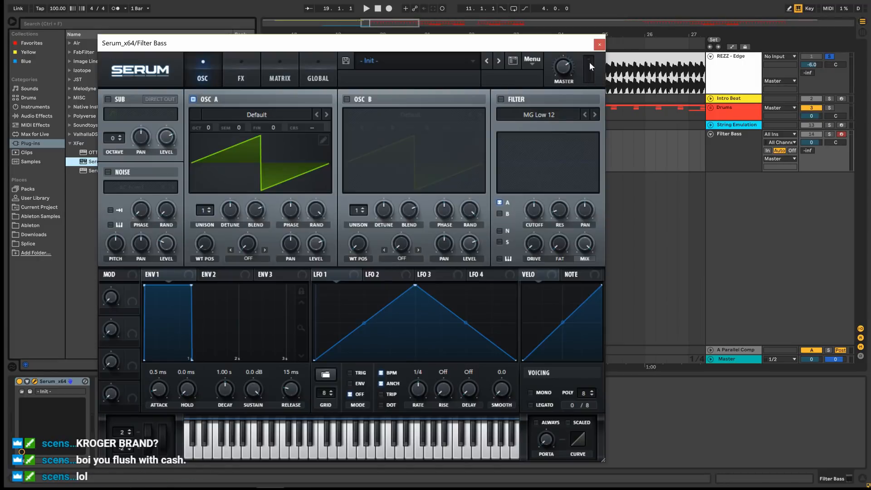
click(600, 45)
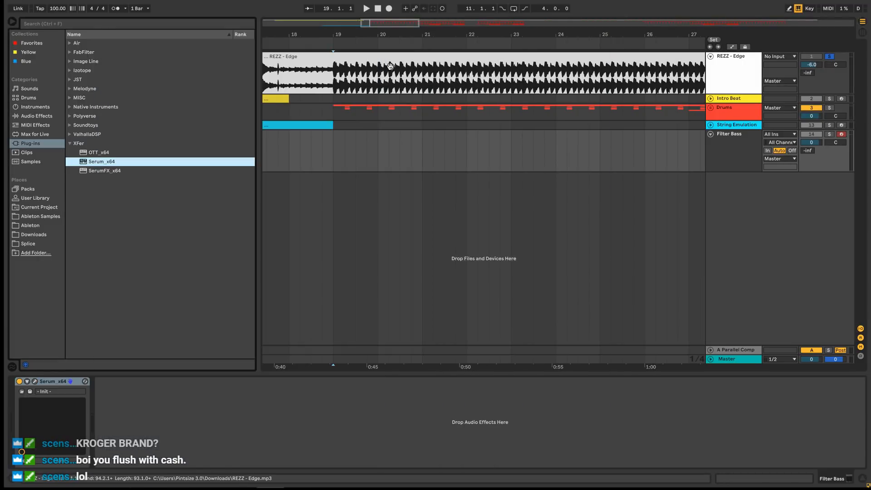
Create a looped two-bar Filter Bass clip at bar 19 with one sustained D0 note and compare it with the reference track
drag(351, 157, 413, 151)
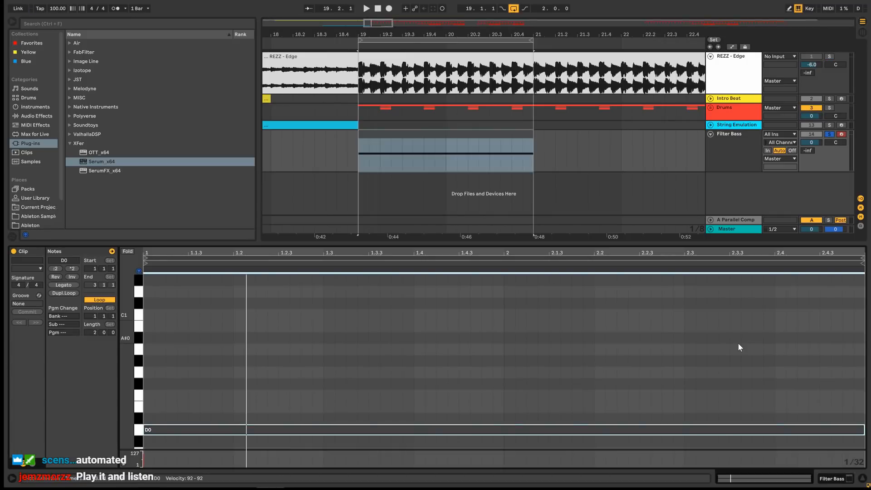
key(space)
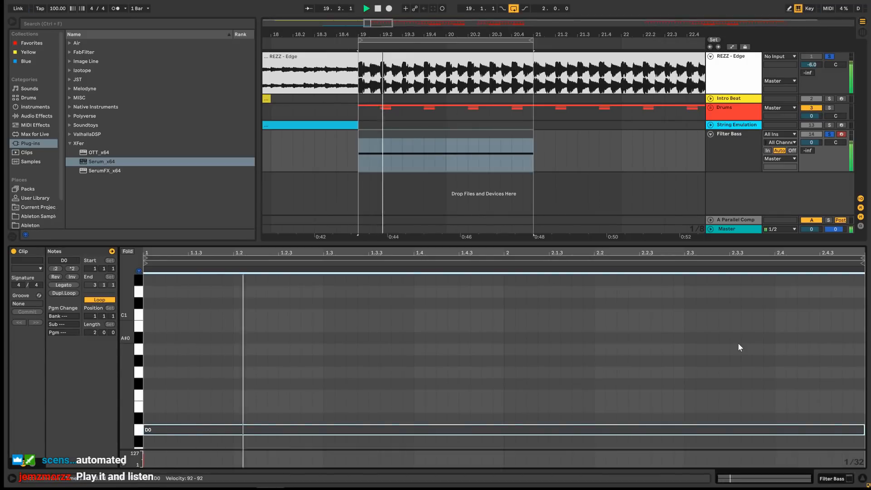
click(829, 135)
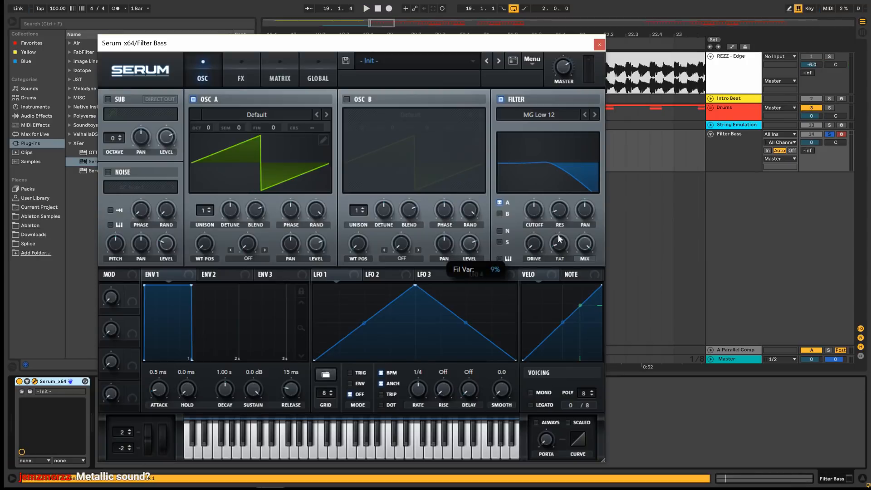
Raise the resonance of Serum's MG Low 12 filter and assign LFO 1 to its cutoff
drag(559, 208, 560, 199)
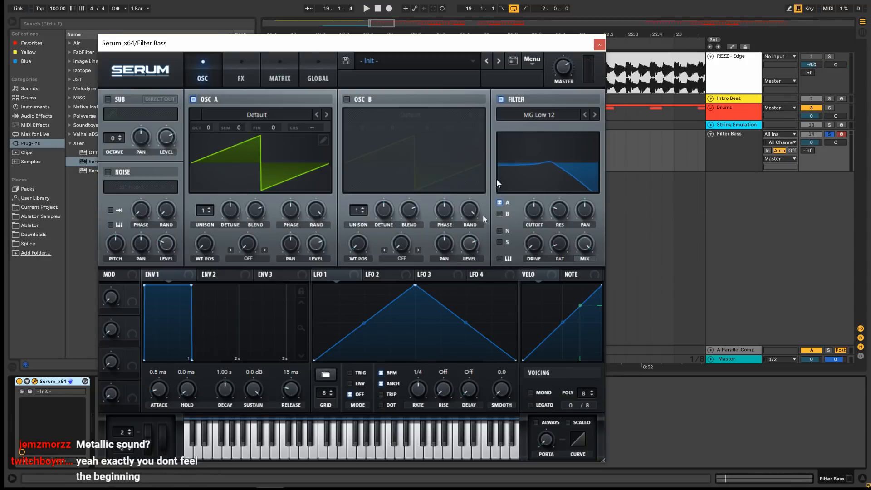
click(336, 276)
drag(532, 212, 534, 211)
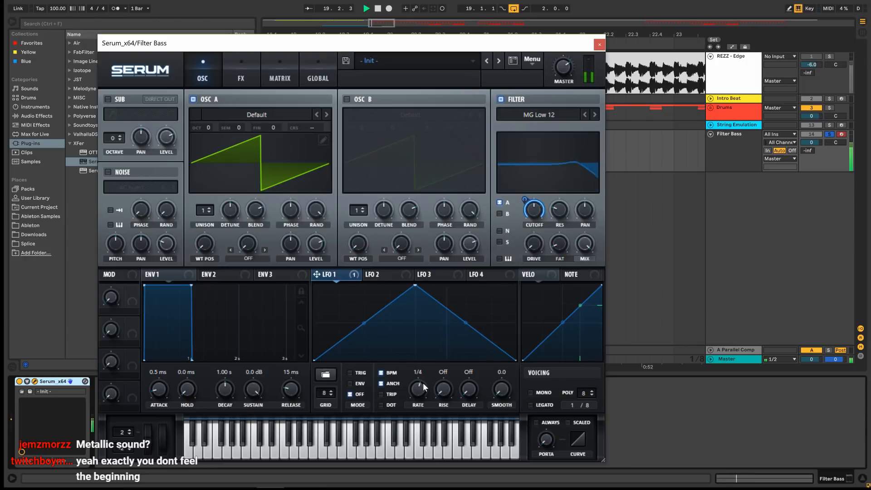
Set LFO 1's rate to 1/8, then lower the filter's resonance and adjust its cutoff modulation during playback
key(space)
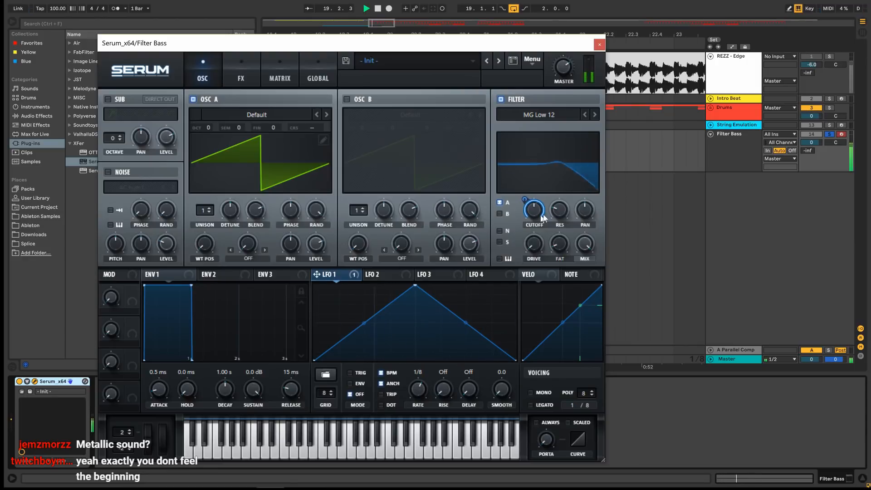
drag(559, 213, 554, 233)
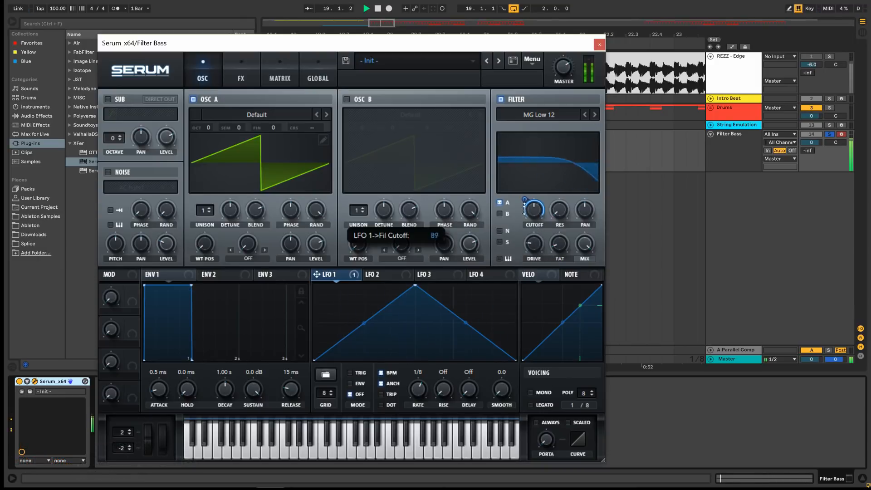
drag(533, 212, 529, 187)
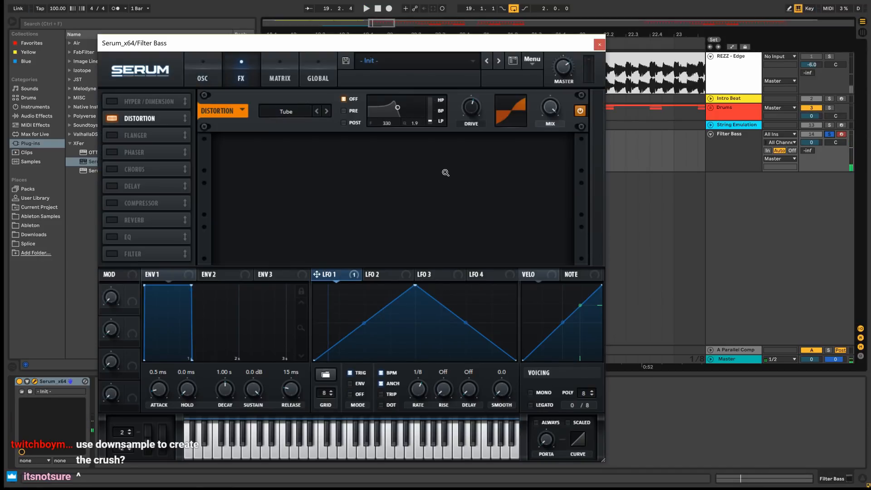
Load Redux from the audio effects after Serum on the Filter Bass track and raise its Downsample to 31 during playback
click(599, 44)
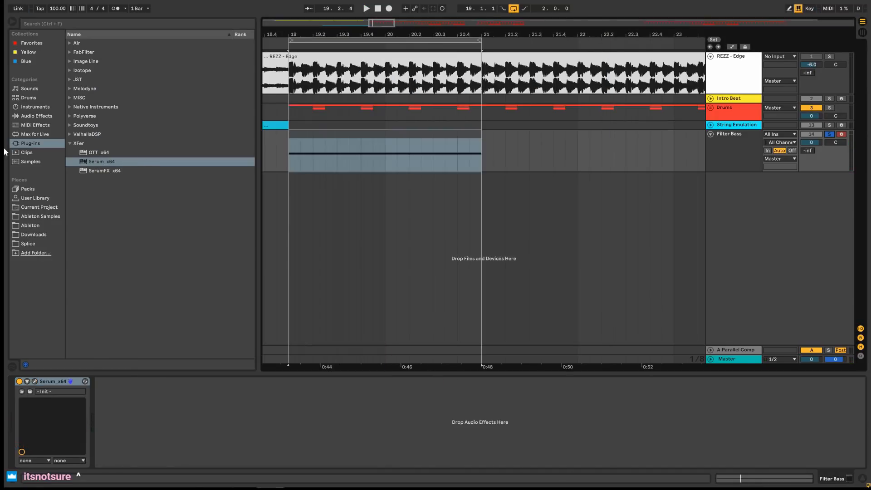
click(46, 115)
scroll(97, 159, down, 3)
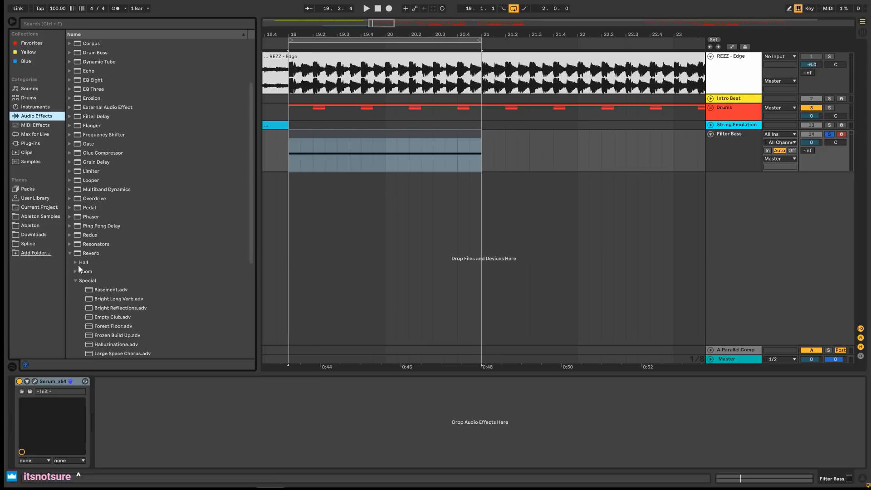
click(69, 254)
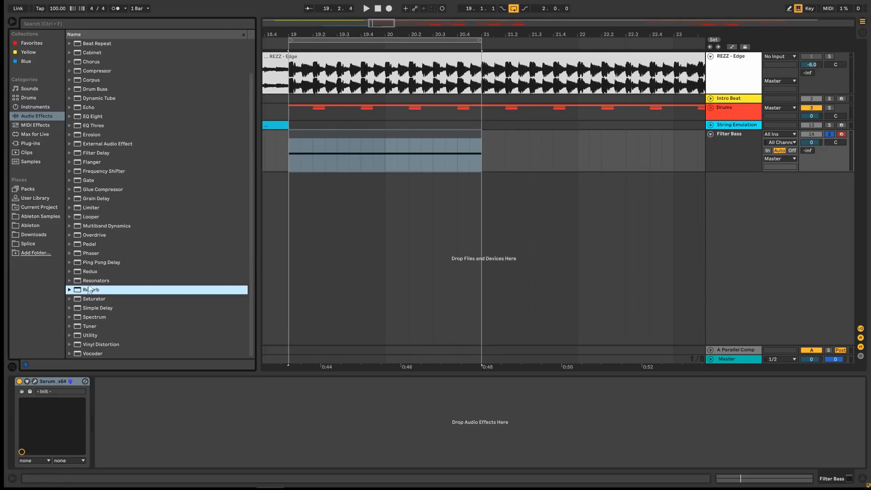
click(91, 271)
drag(91, 271, 193, 461)
key(space)
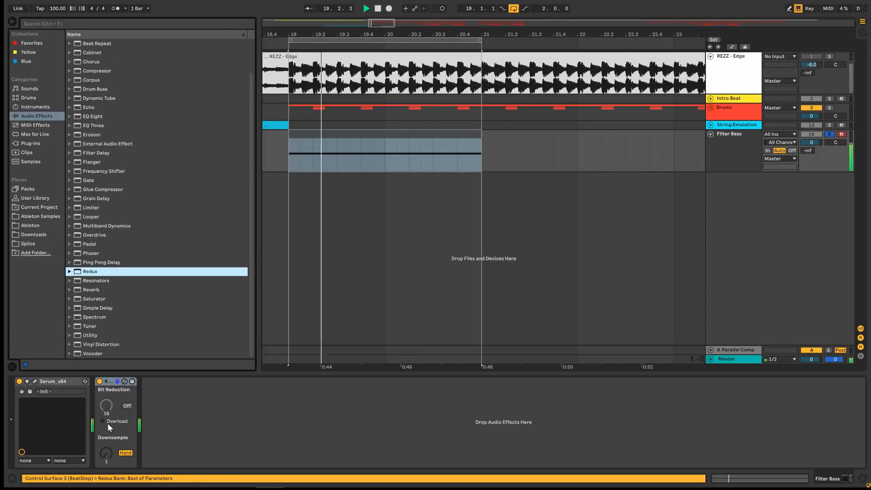
drag(112, 461, 107, 457)
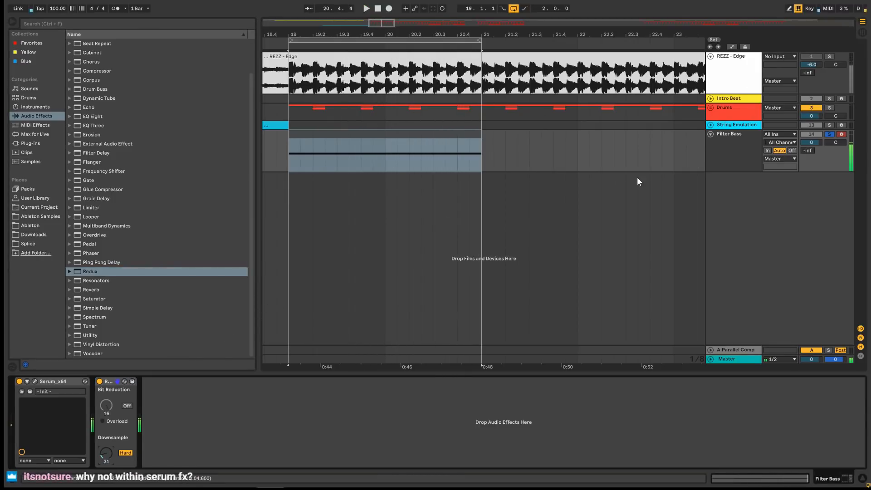
Compare the bass with the soloed REZZ - Edge reference while lowering Redux's Downsample to 18, ending with the reference unsoloed
key(1)
key(space)
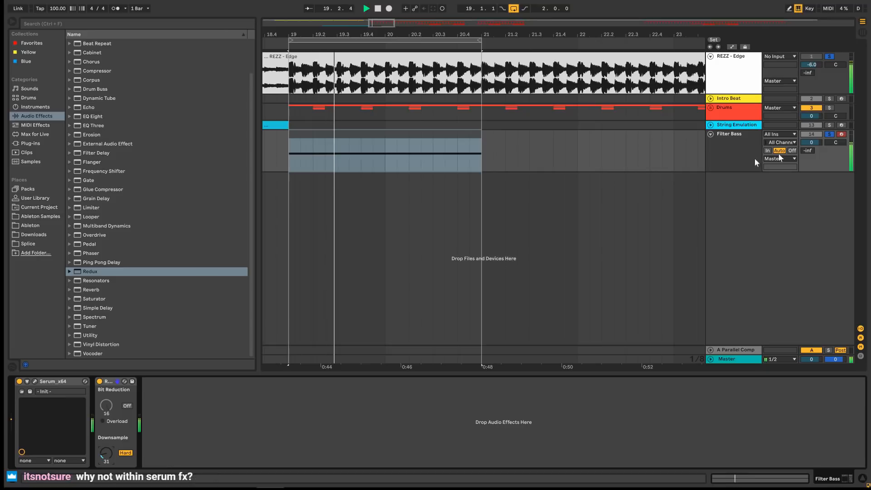
drag(107, 454, 107, 462)
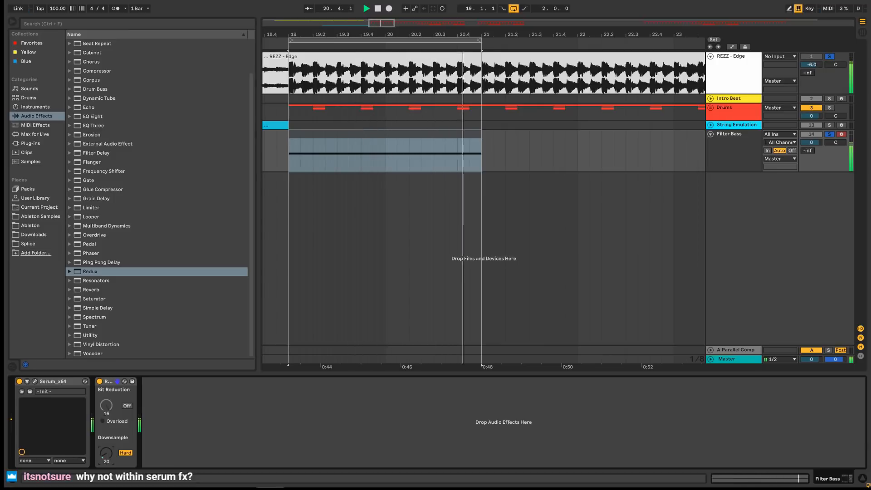
drag(106, 454, 110, 450)
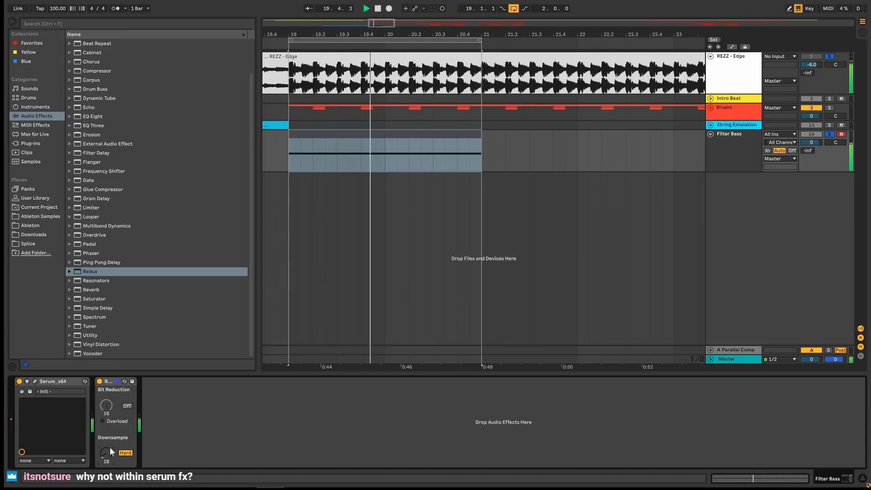
click(829, 57)
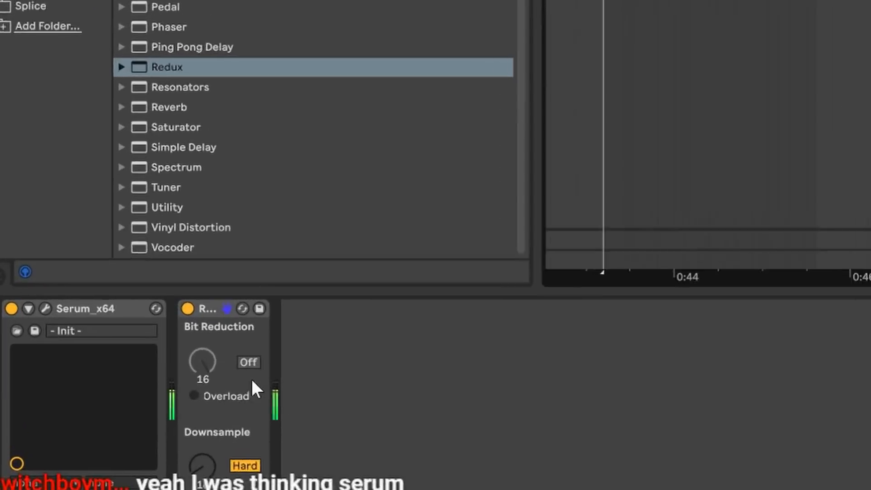
Try Redux's bit reduction at 16, stop playback and switch the bit reduction off
click(249, 362)
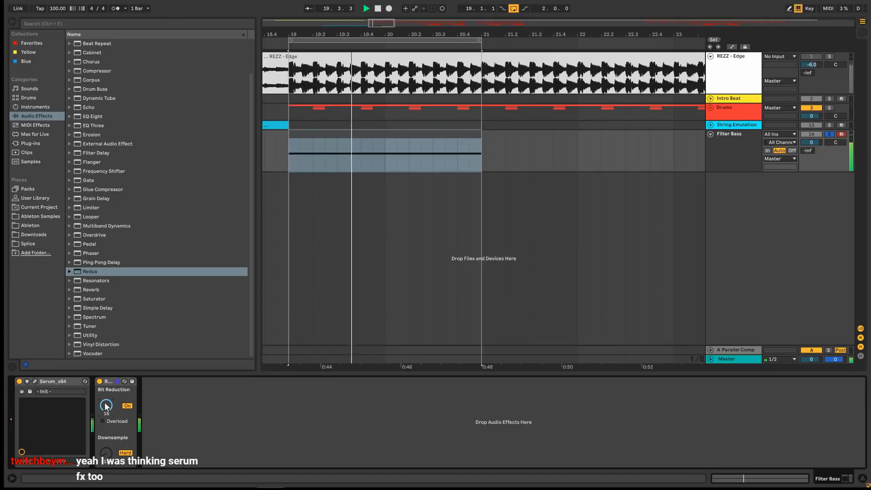
key(space)
click(128, 406)
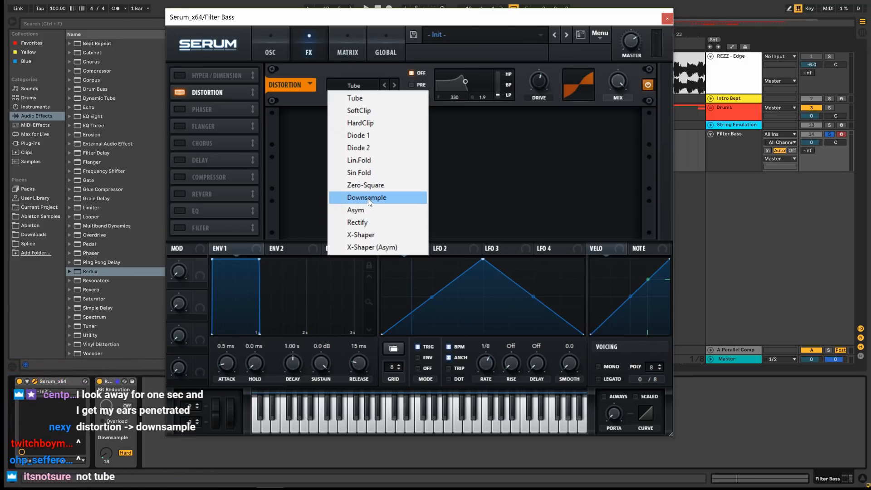
Change Serum's distortion type to Downsample and audition the Filter Bass
click(665, 20)
click(666, 21)
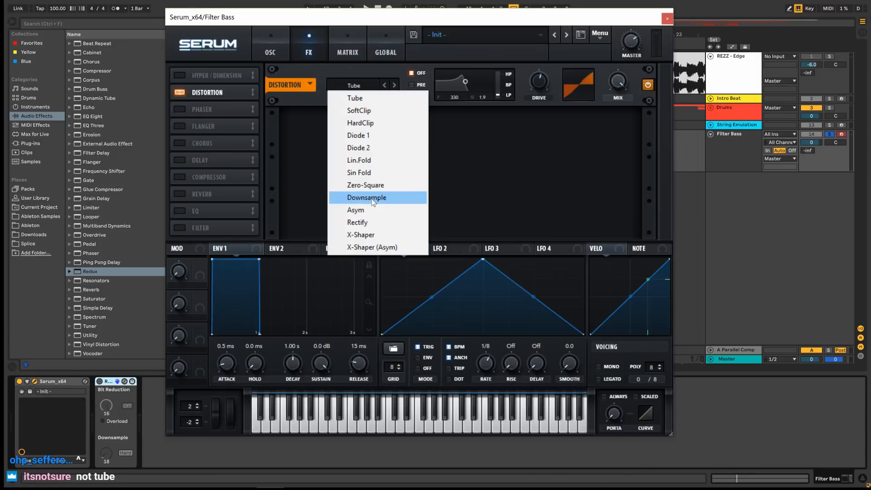
click(373, 199)
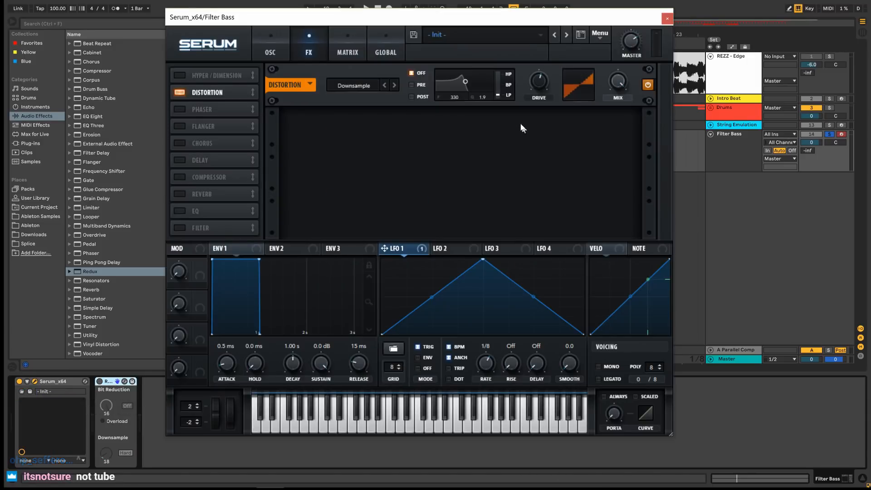
key(space)
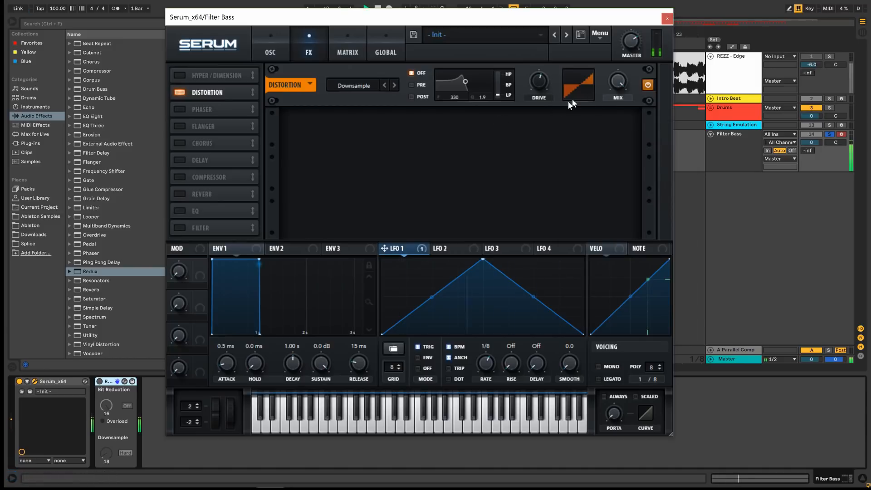
drag(583, 21, 611, 30)
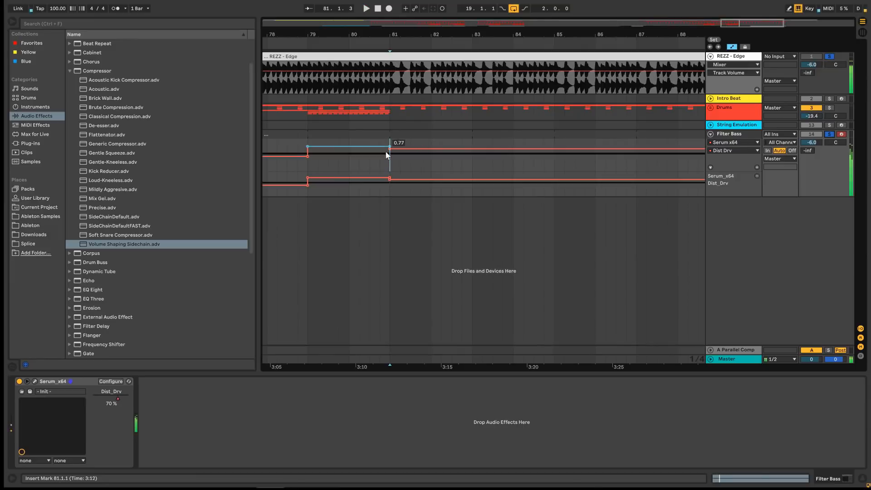
Lower the Filter Bass Dist Drv automation from bar 81 while auditioning it, and select bars 81 to 89 of the track
key(space)
key(space)
key(space)
key(space)
key(space)
key(space)
key(space)
drag(389, 151, 389, 154)
key(space)
key(space)
key(space)
key(space)
key(space)
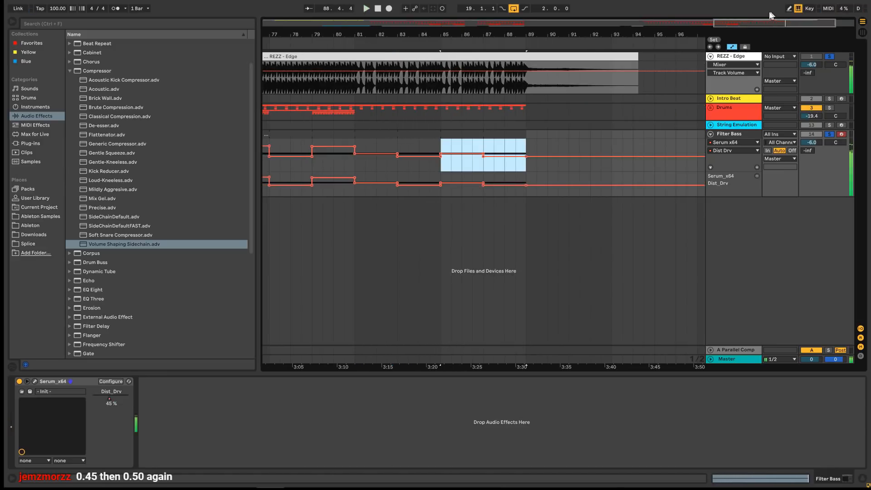
key(minus)
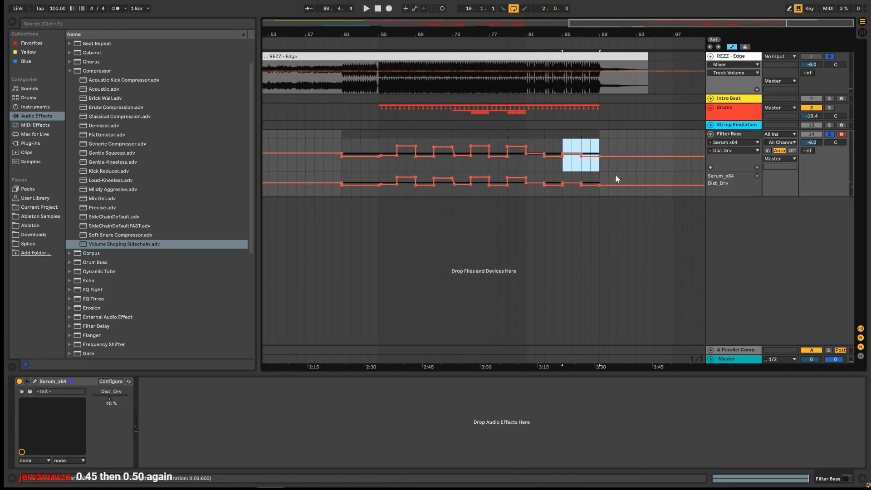
drag(600, 172, 526, 167)
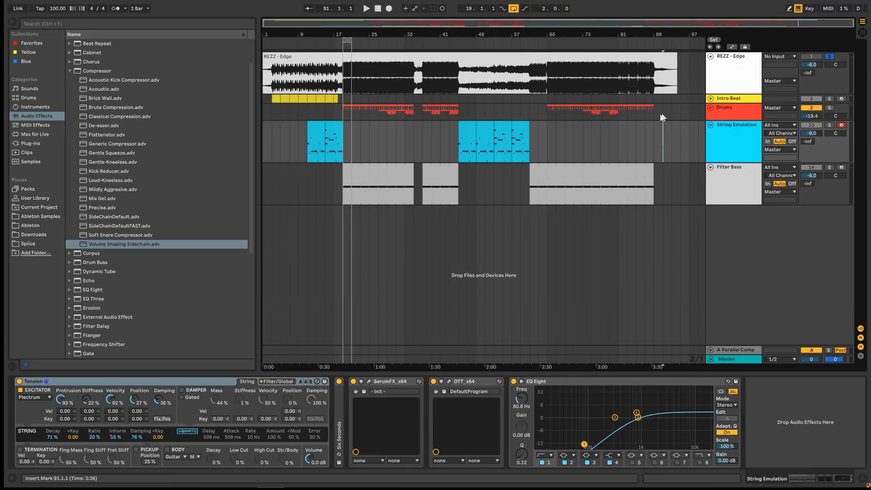
Review the Filter Bass, String Emulation, Drums and Intro Beat tracks of the recreated arrangement
click(659, 117)
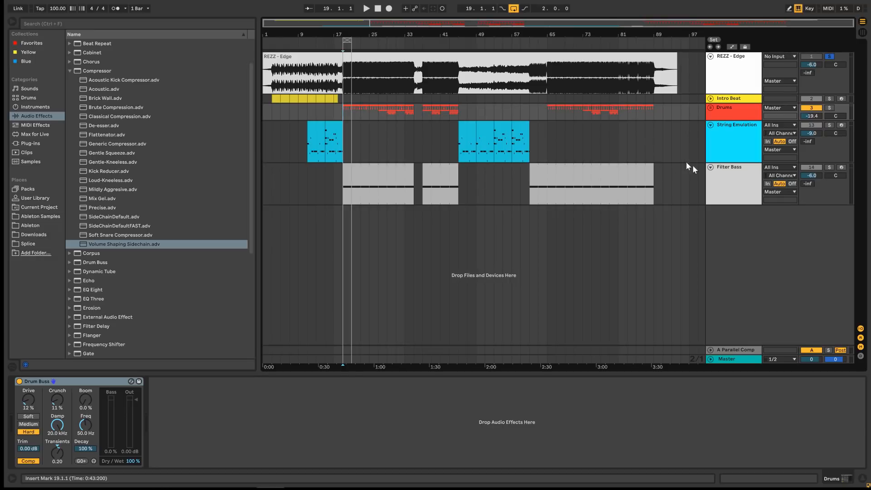
click(731, 178)
click(731, 140)
click(733, 108)
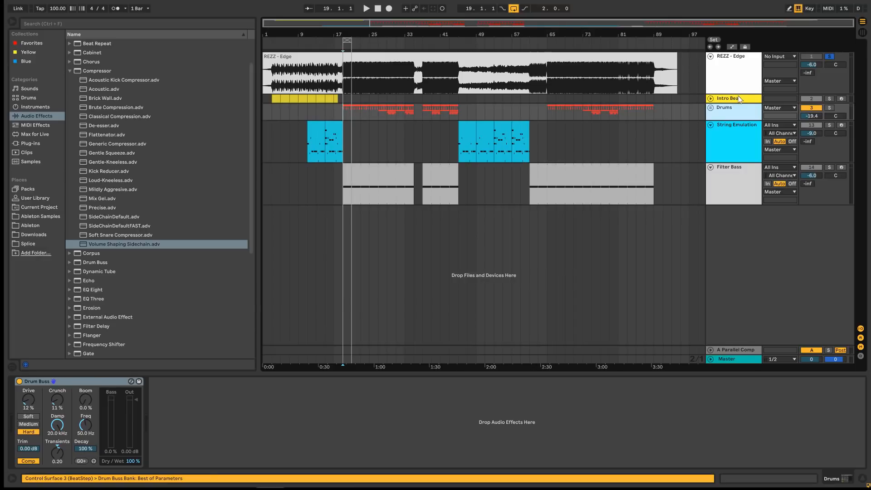
click(739, 99)
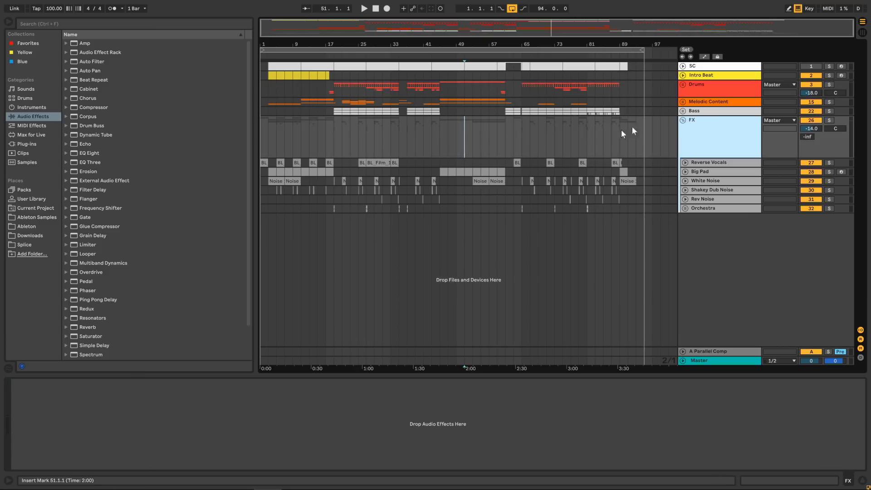
Examine the completed project's arrangement and unfold the Melodic Content group to show its opening bars
drag(301, 28, 302, 37)
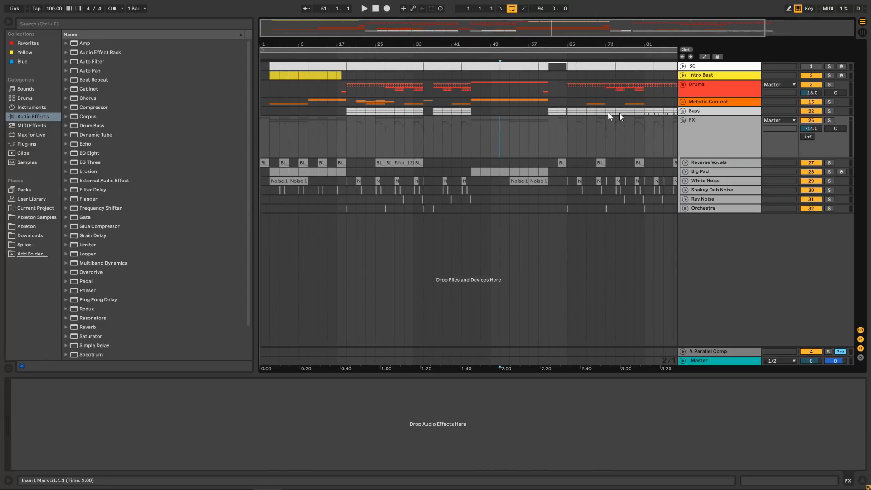
click(712, 85)
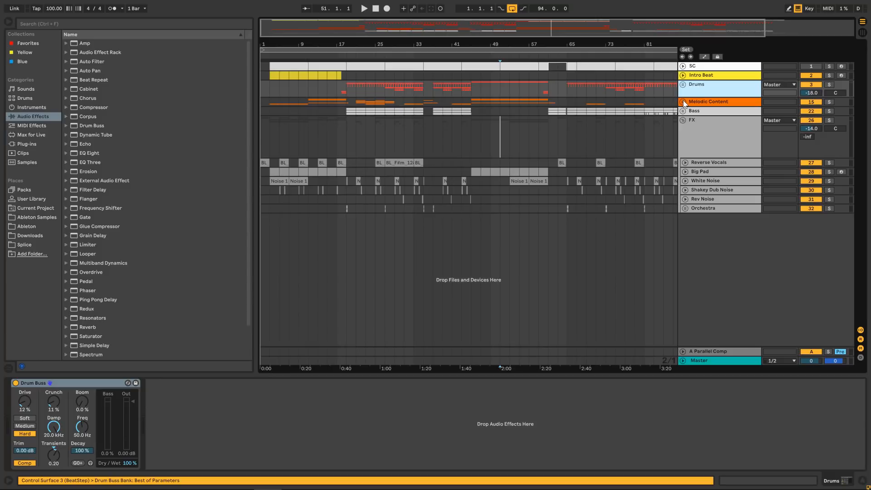
click(685, 103)
click(695, 110)
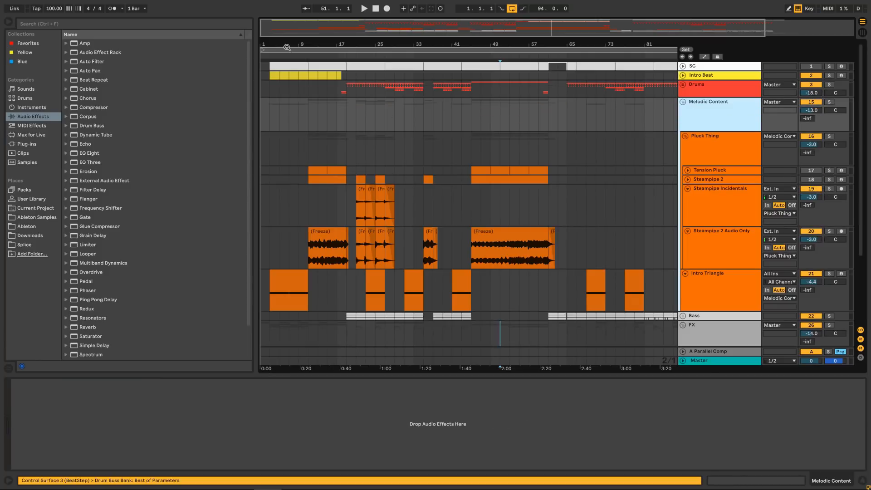
drag(284, 44, 284, 61)
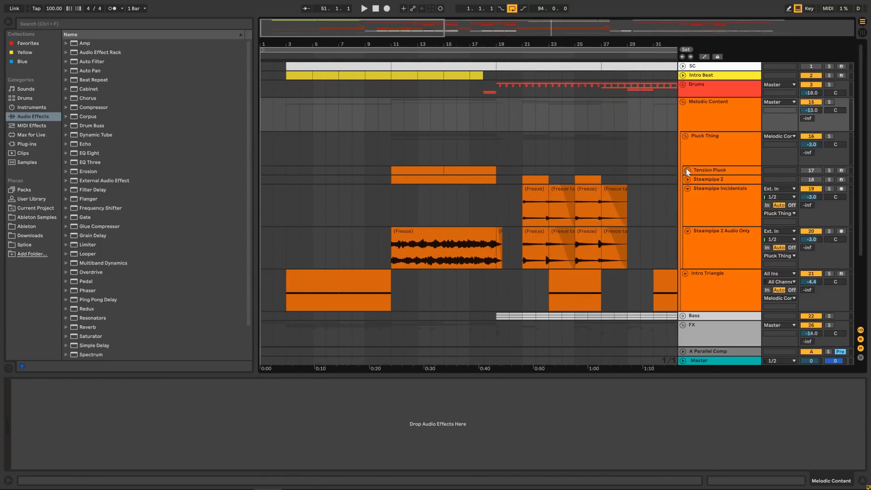
Fold the Steampipe Incidentals and Steampipe 2 Audio Only tracks
click(697, 196)
click(689, 189)
click(688, 198)
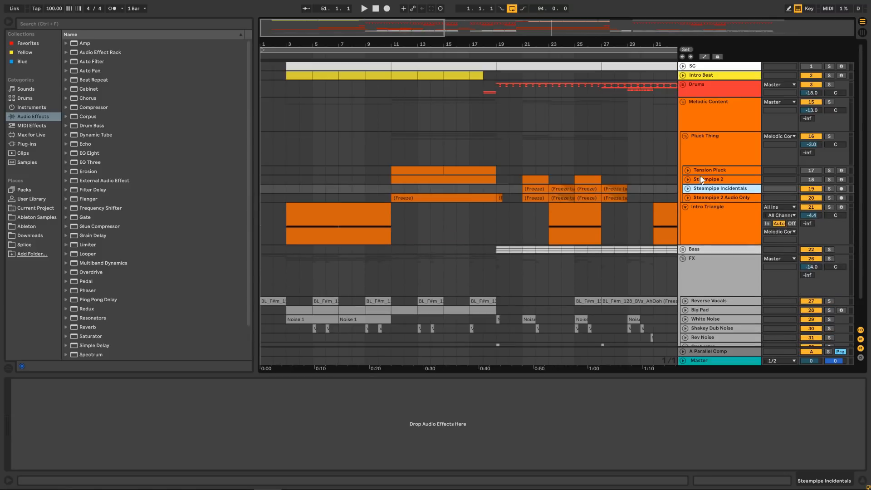
Unfold the Tension Pluck track and examine its MIDI clips and the Tension instrument chain
click(704, 173)
click(688, 170)
scroll(502, 160, down, 2)
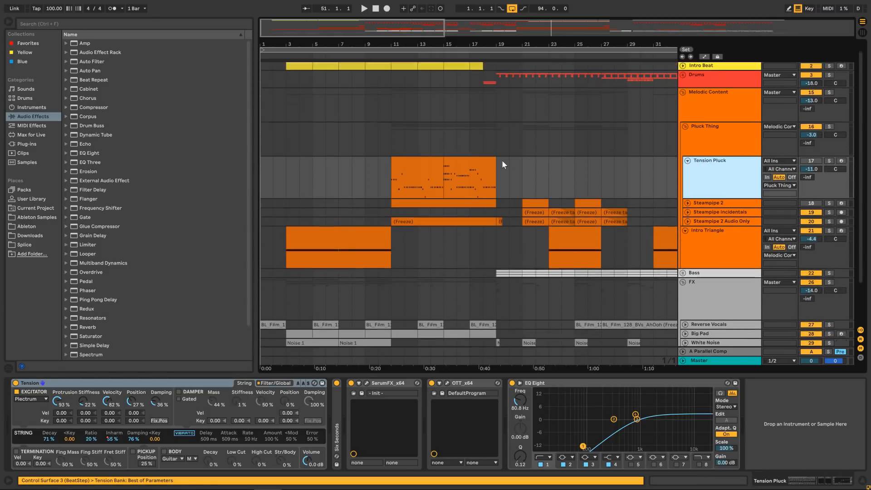
click(186, 385)
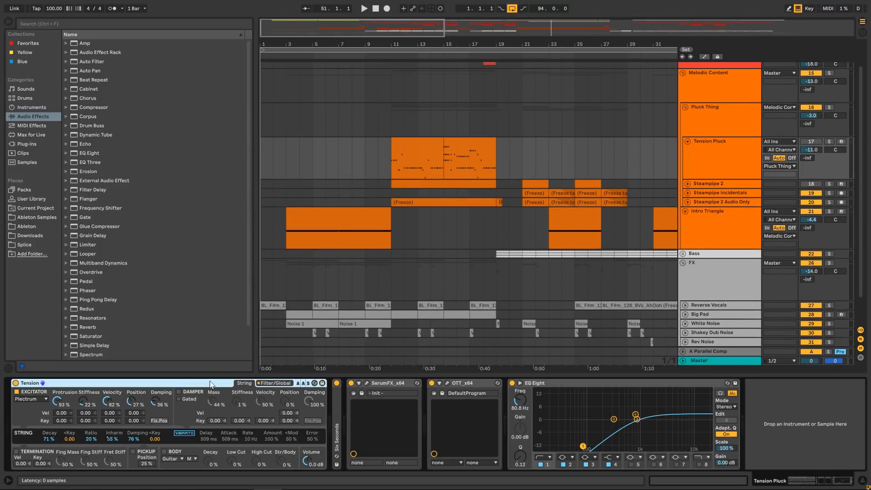
click(715, 155)
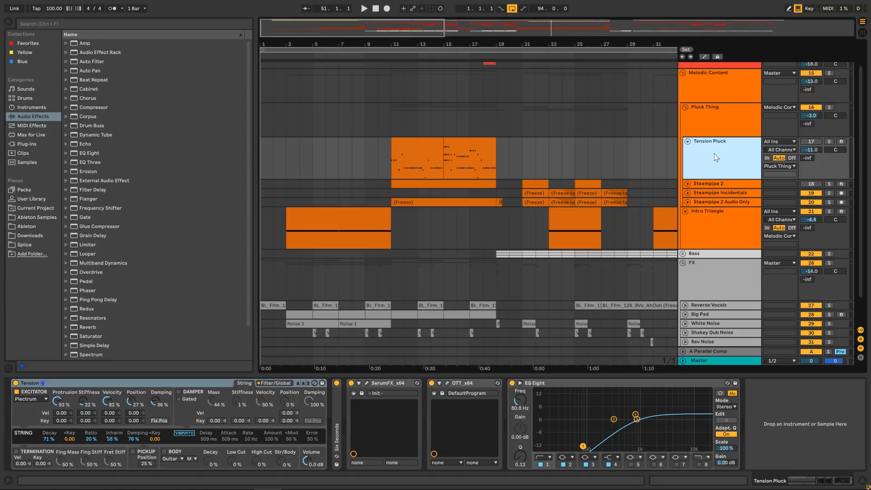
Fold Tension Pluck, unfold the Steampipe 2 track, and inspect its Reaktor SteamPipe 2 patch before closing the plug-in window
click(688, 141)
click(689, 151)
click(688, 150)
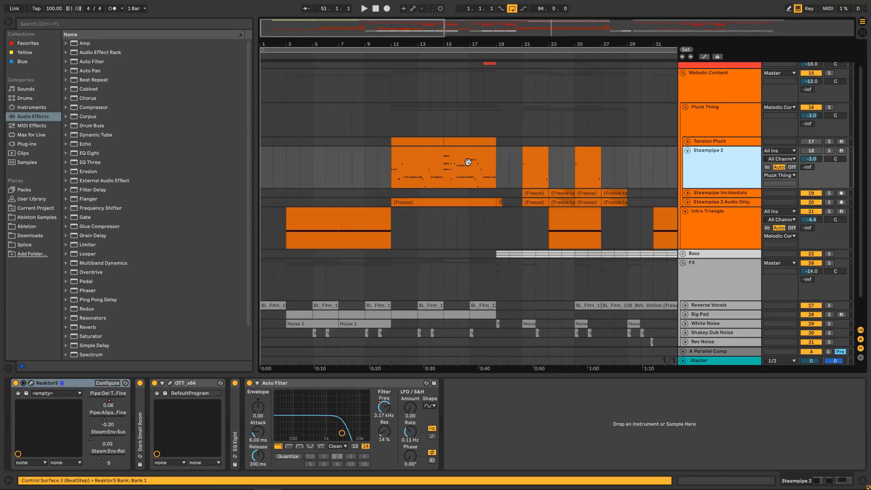
click(31, 385)
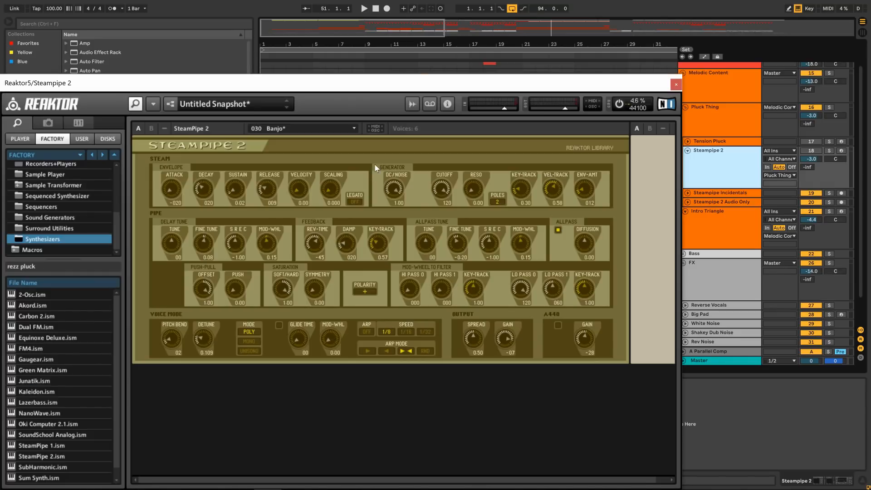
drag(388, 85, 482, 59)
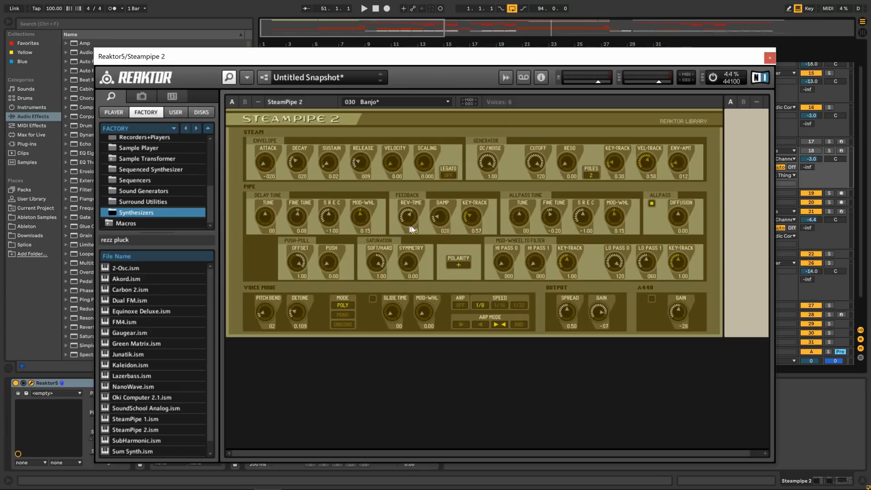
click(773, 59)
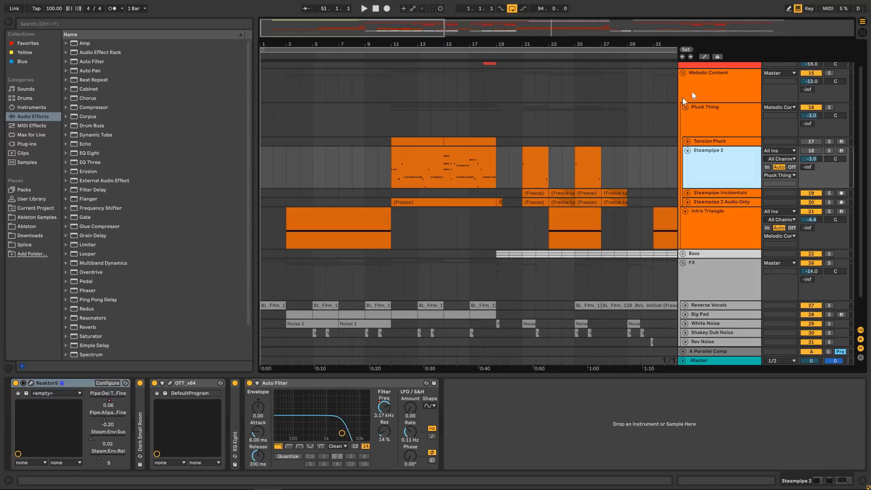
Unfold the Steampipe 2 Audio Only track and select its frozen audio clip from bar 11 to bar 19
click(687, 202)
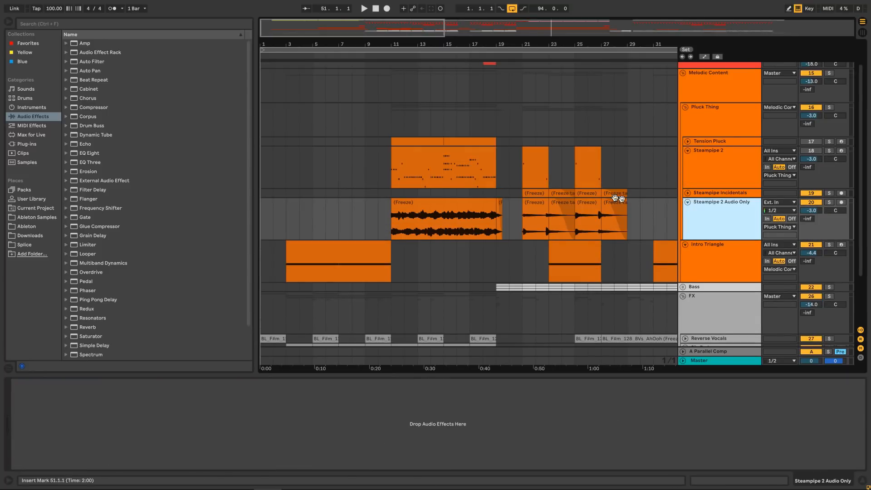
scroll(370, 219, down, 2)
click(361, 228)
click(456, 174)
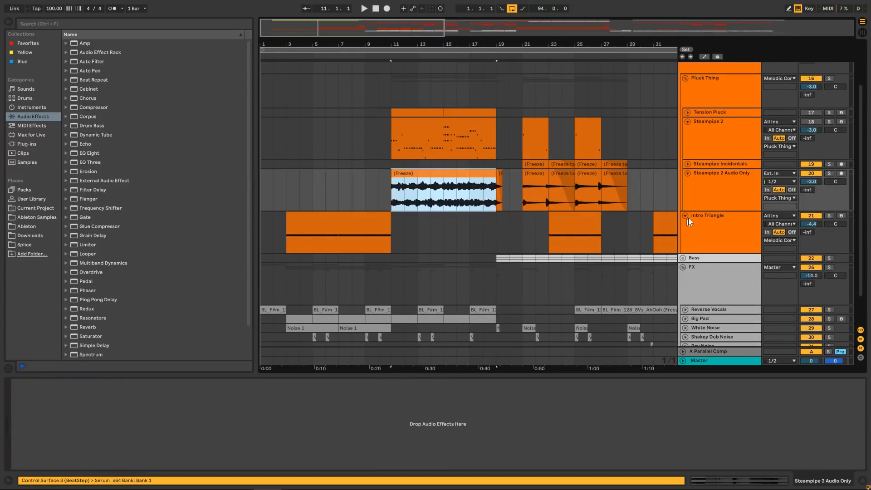
Unfold the Steampipe Incidentals track and examine its frozen audio clips from bar 21 onward
click(688, 164)
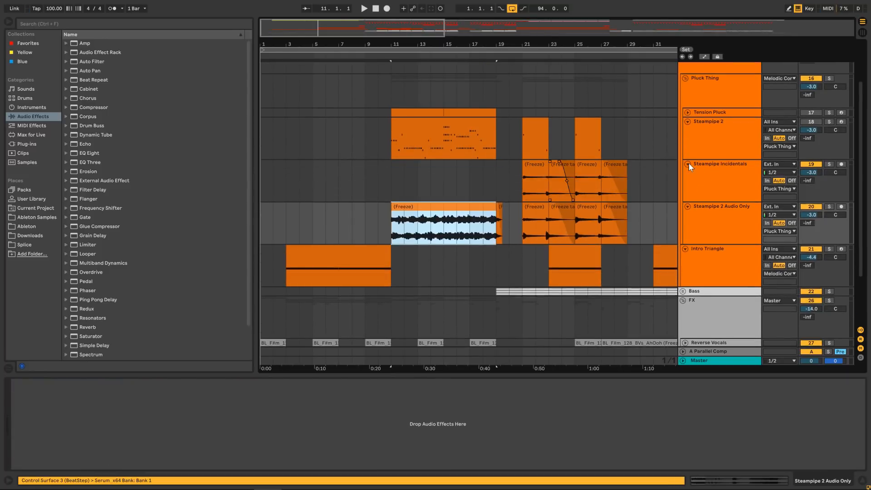
click(539, 175)
click(415, 205)
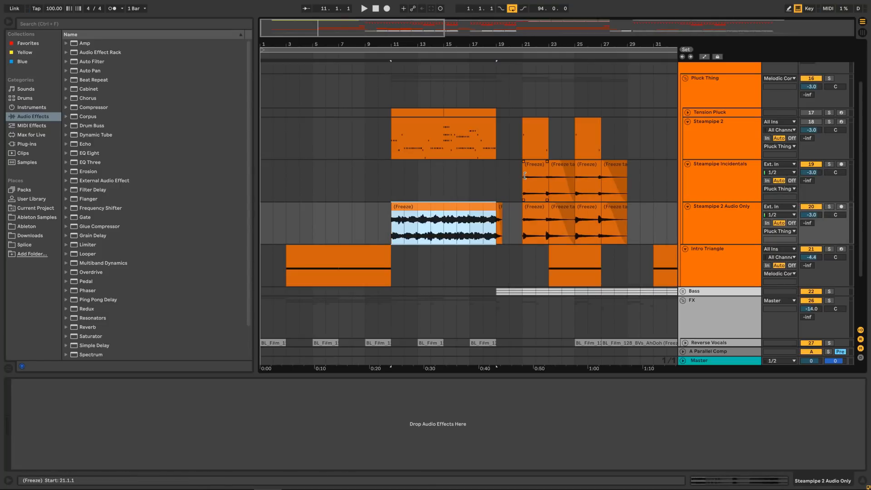
click(502, 178)
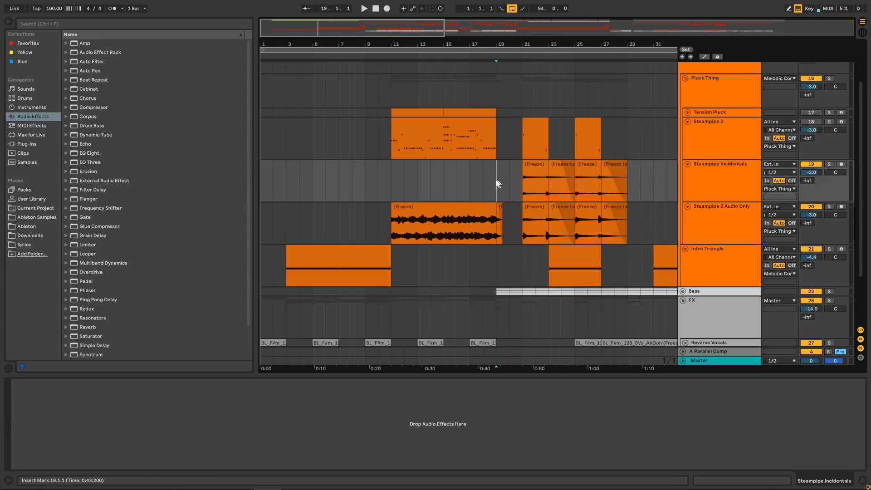
click(691, 174)
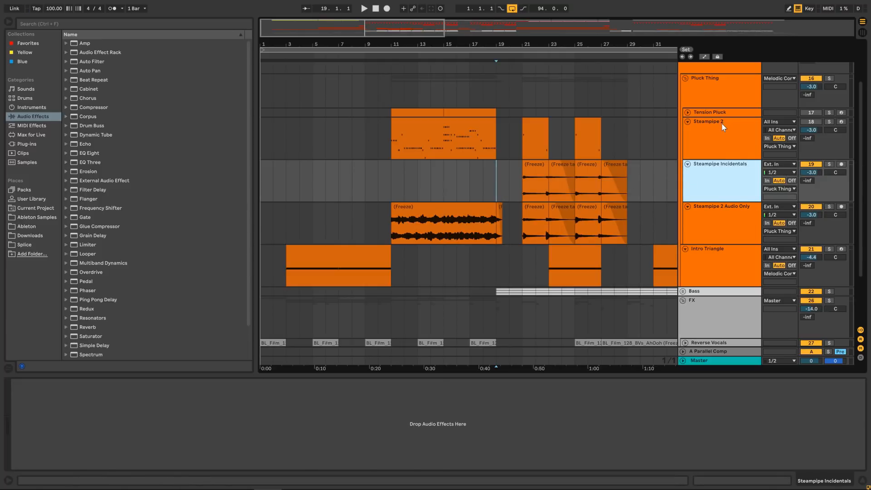
Fold the Steampipe 2, Steampipe Incidentals and Steampipe 2 Audio Only tracks
click(697, 123)
click(687, 121)
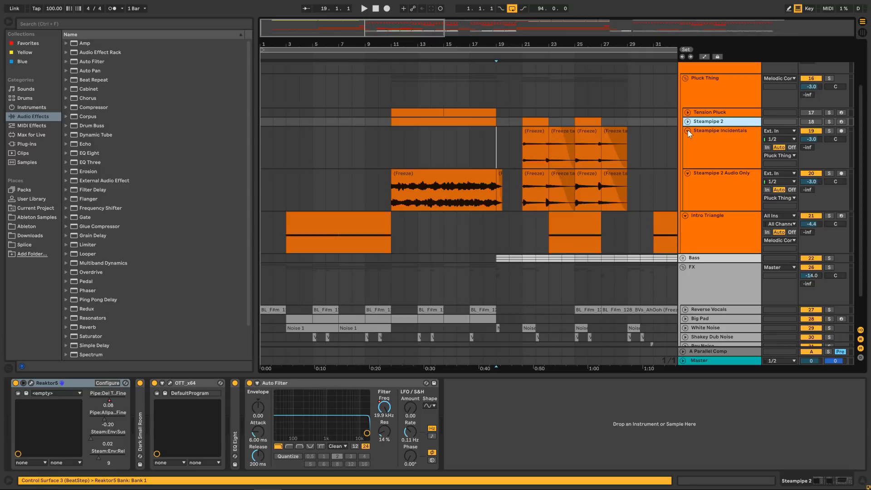
click(688, 130)
click(687, 141)
Solo the Tension Pluck track and audition its first clip from bar 11
click(699, 113)
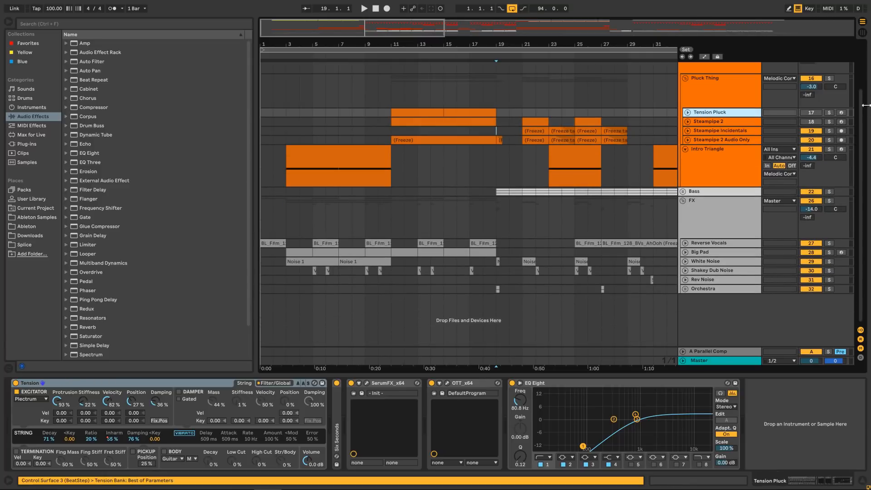
click(829, 113)
click(417, 113)
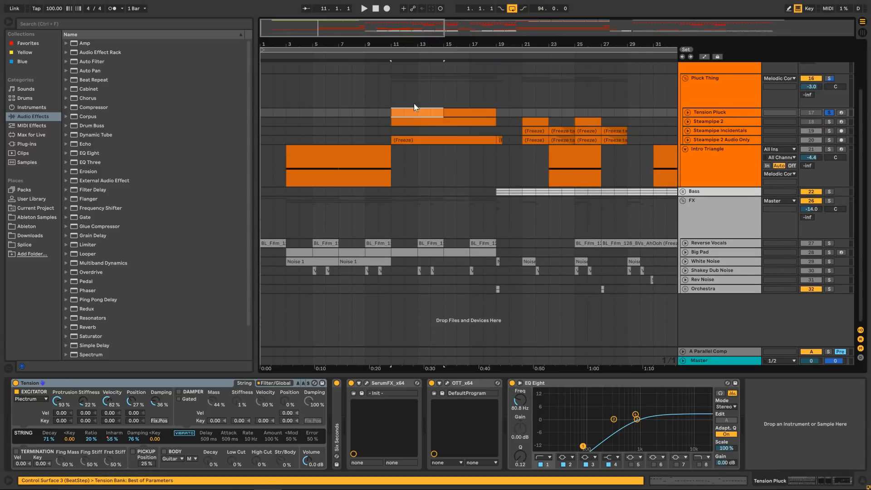
drag(390, 28, 393, 43)
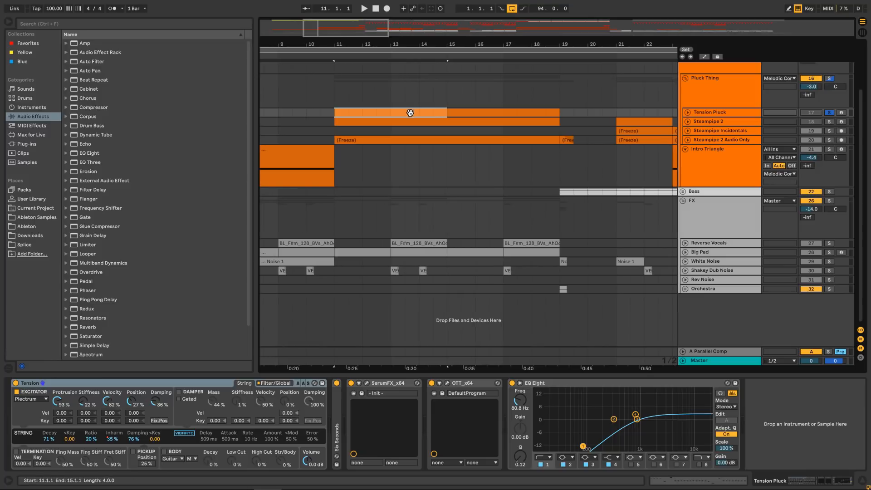
key(space)
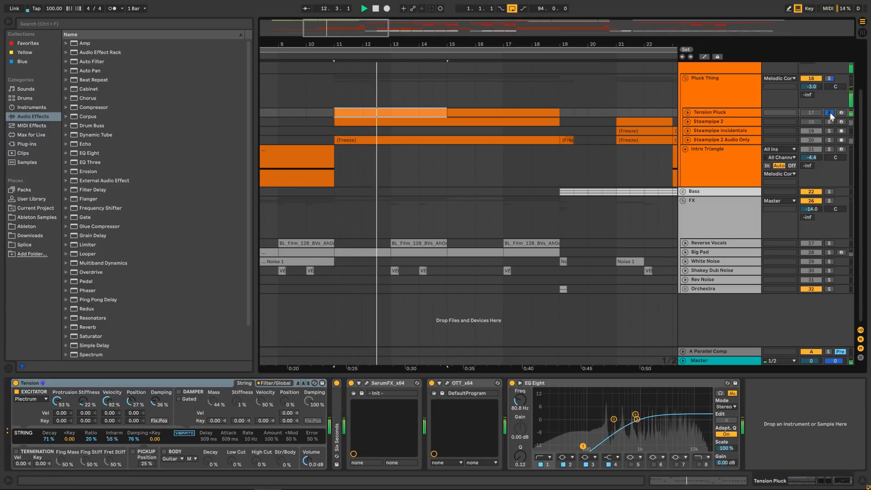
key(space)
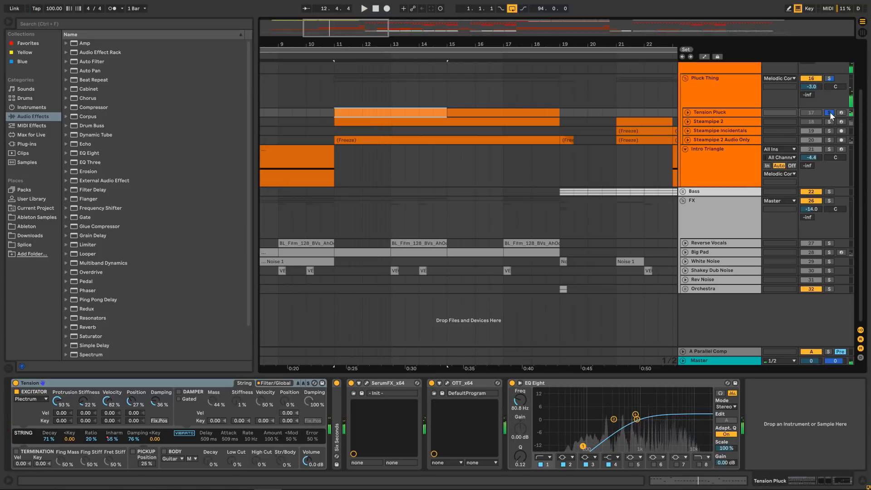
Solo Steampipe 2 instead of Tension Pluck, audition it from bar 11, and clear the solo
click(829, 112)
click(829, 122)
key(space)
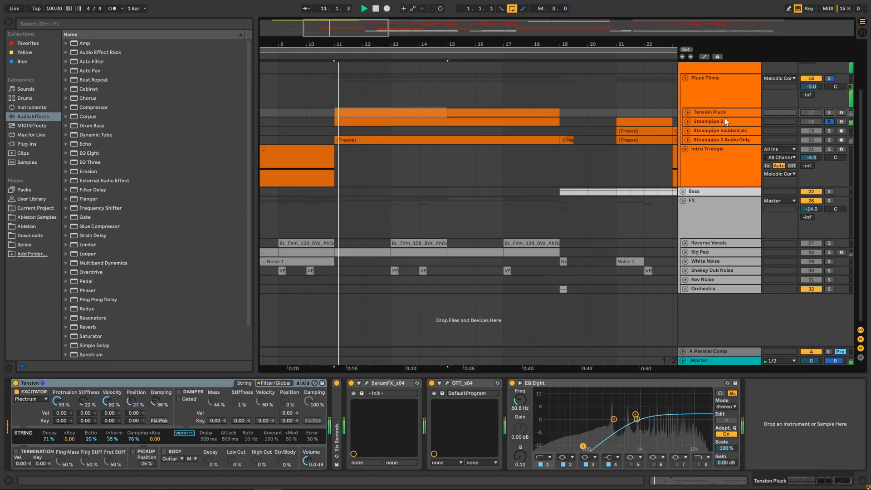
click(724, 121)
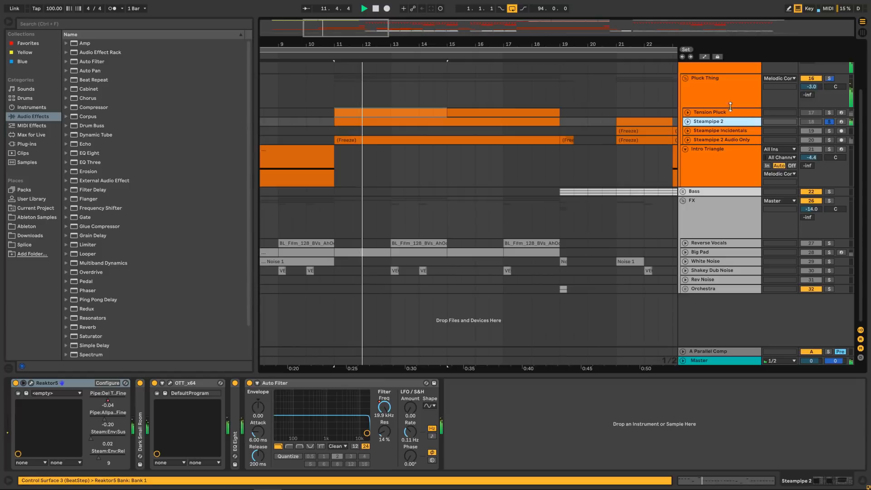
key(space)
click(829, 122)
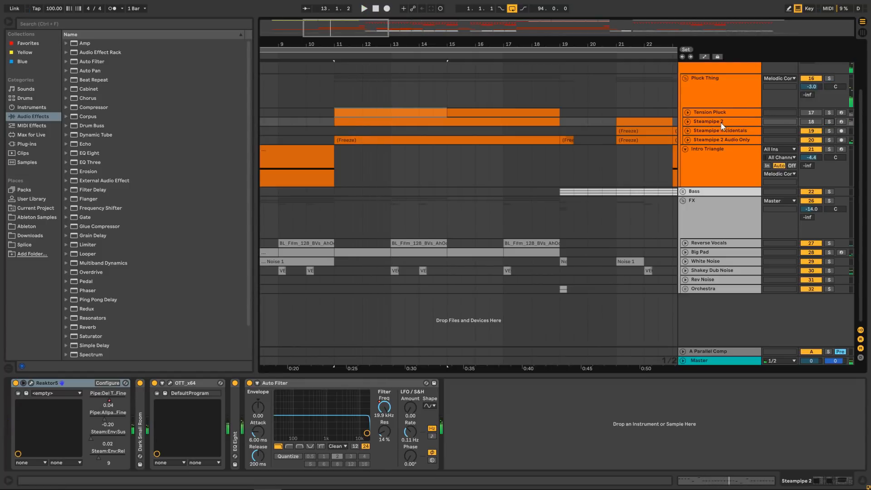
Show the whole arrangement and fold the Melodic Content group
click(447, 170)
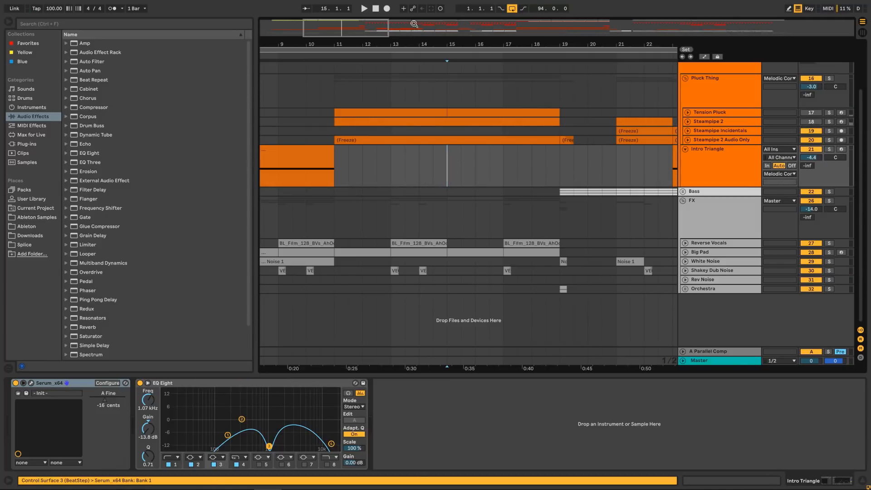
drag(368, 31, 703, 28)
scroll(697, 128, up, 3)
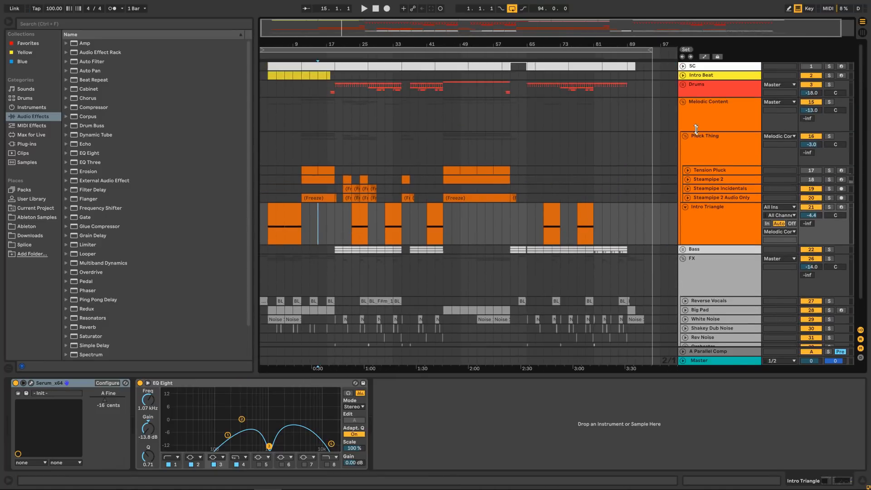
click(683, 102)
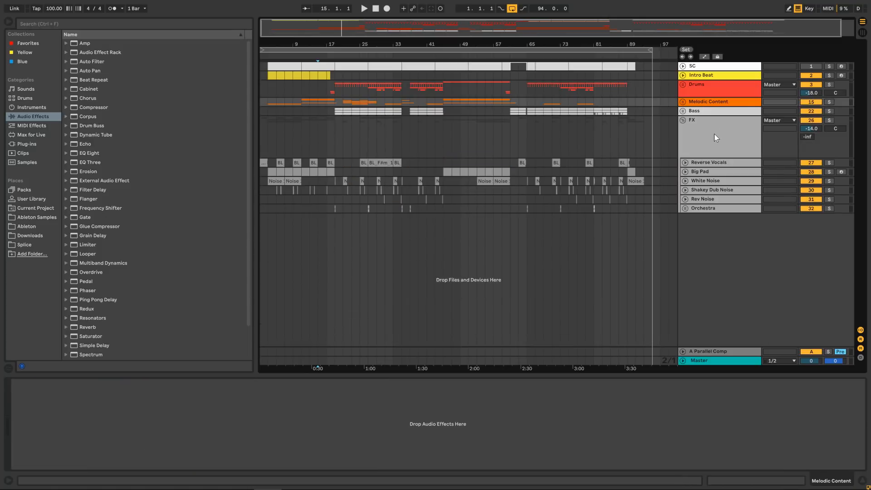
Unfold the Bass group and its Filter Bass 1 WRONG and Filter Bass 2 CORRECT tracks
click(683, 110)
click(724, 155)
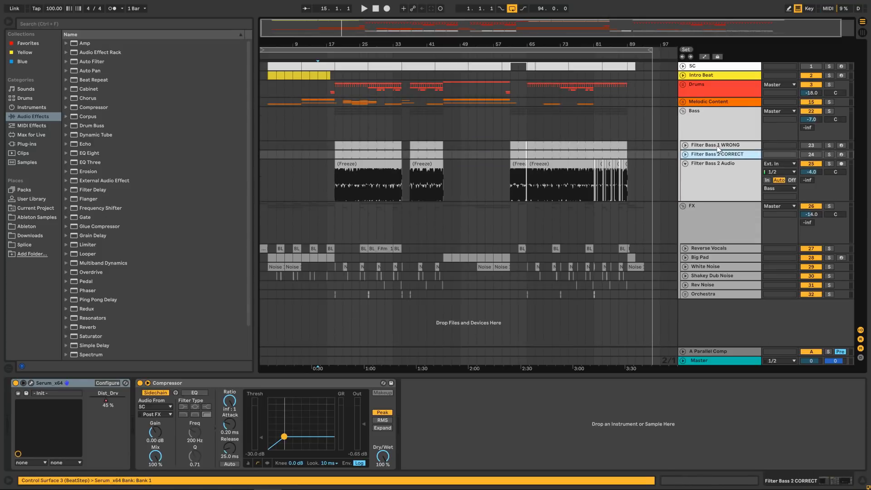
click(718, 146)
click(686, 155)
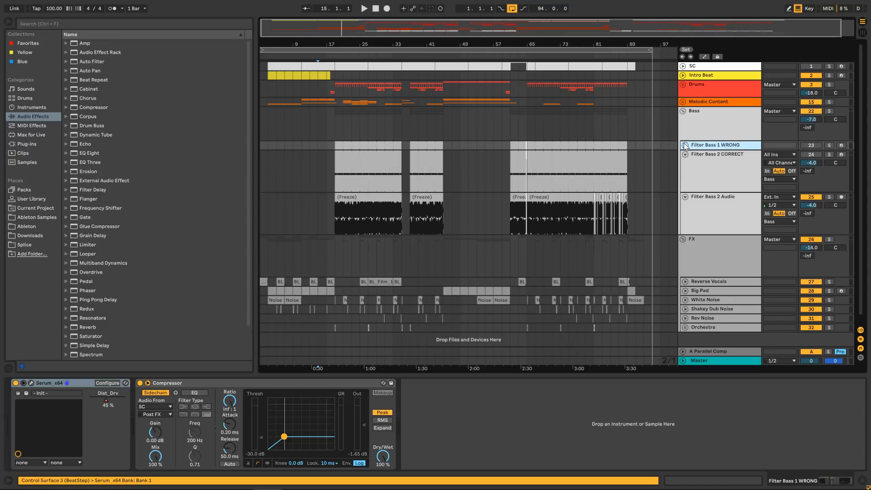
click(685, 145)
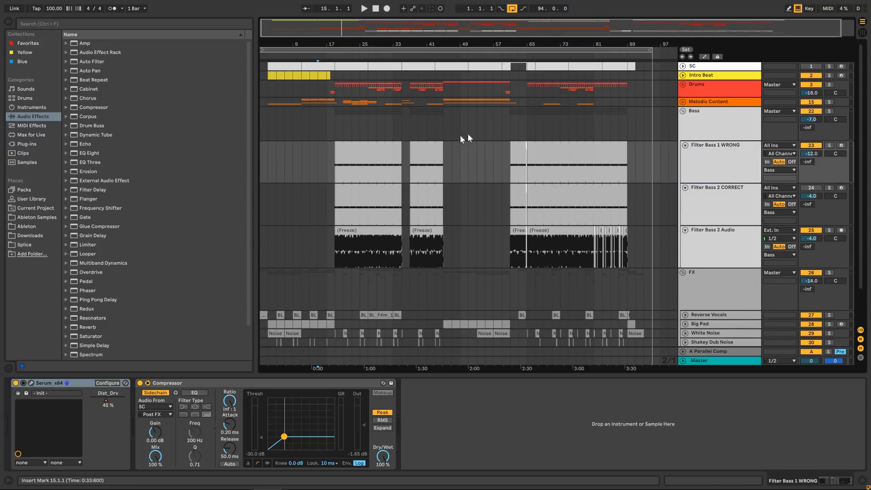
Open the Serum patch of Filter Bass 1 WRONG, solo the track, and audition its first clip from bar 19
click(342, 159)
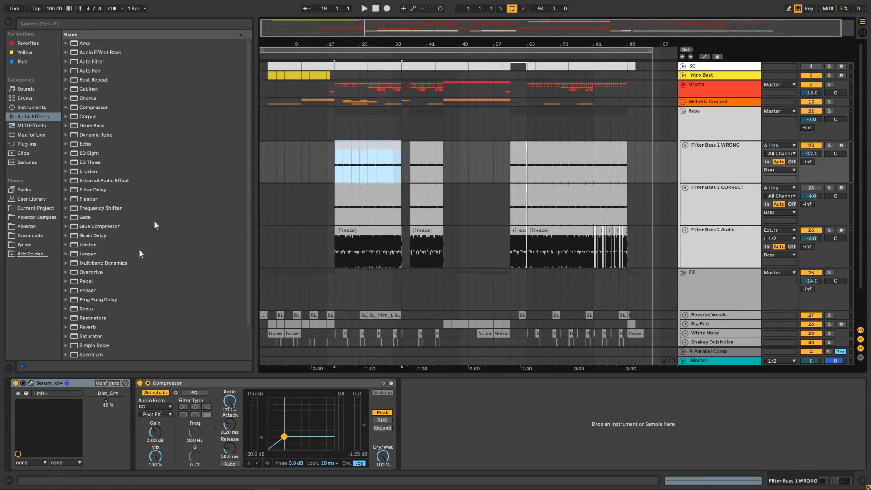
click(32, 383)
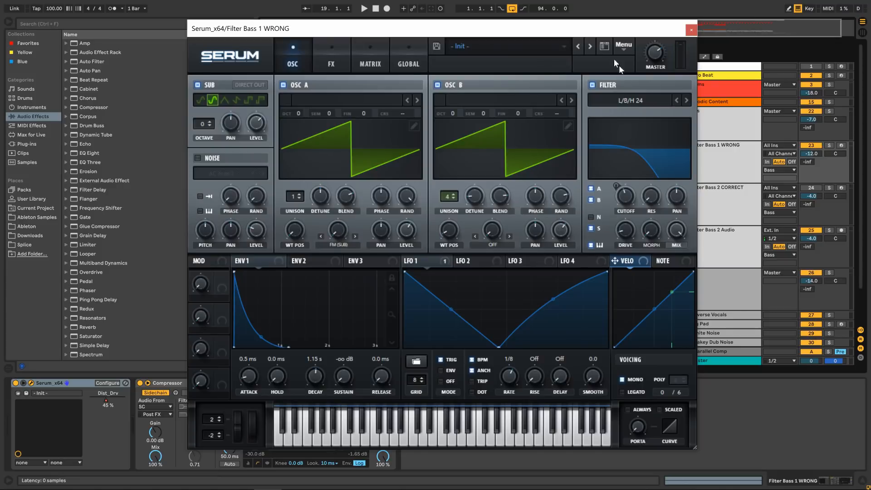
click(829, 145)
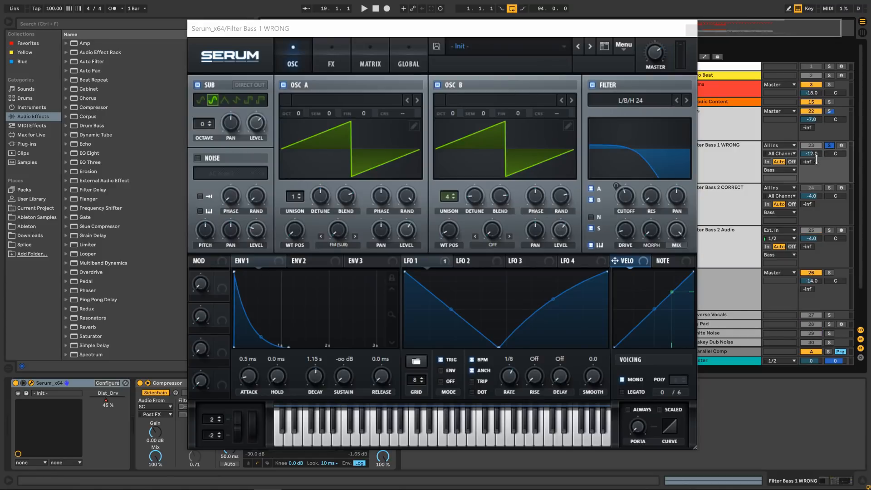
key(space)
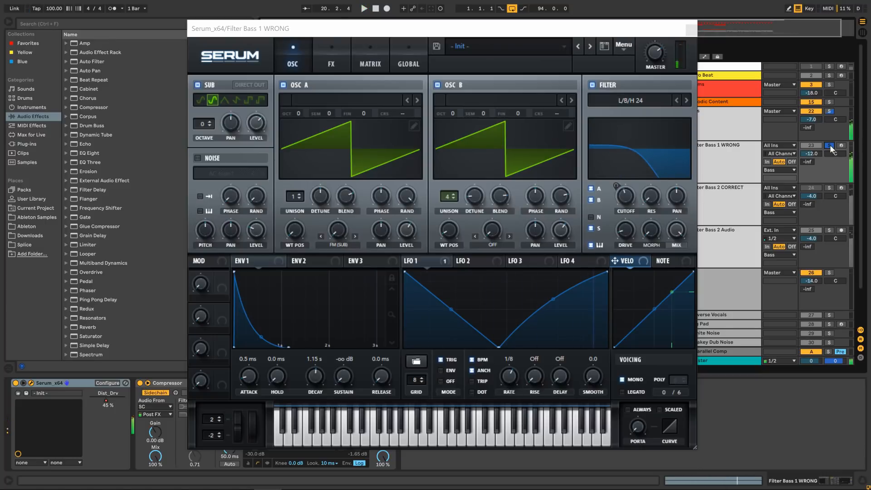
Solo Filter Bass 2 CORRECT and audition it from bar 19 with its Serum patch in view
click(829, 187)
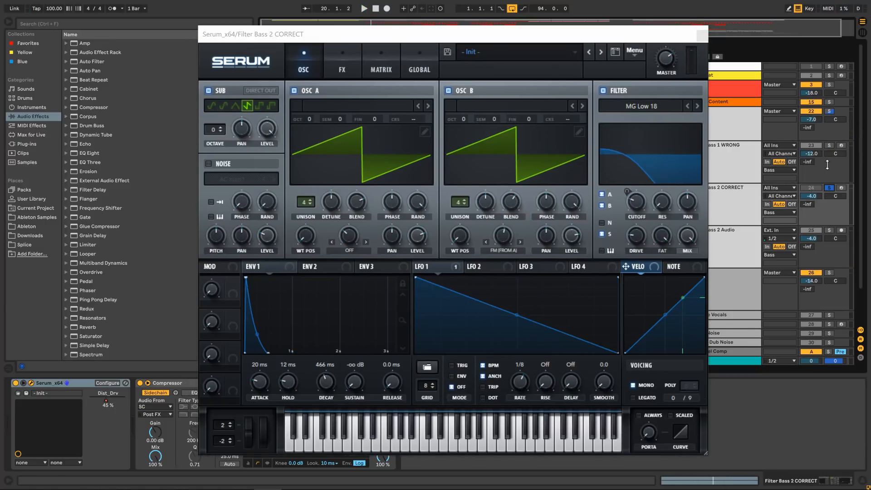
key(space)
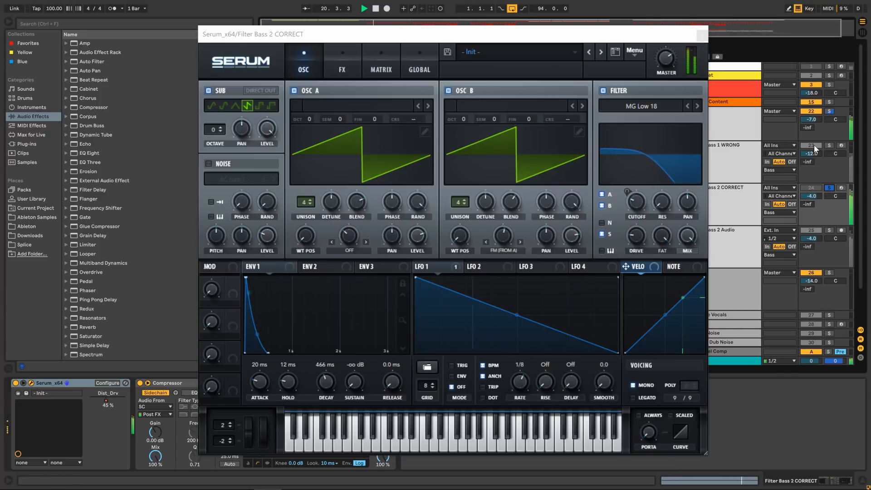
key(space)
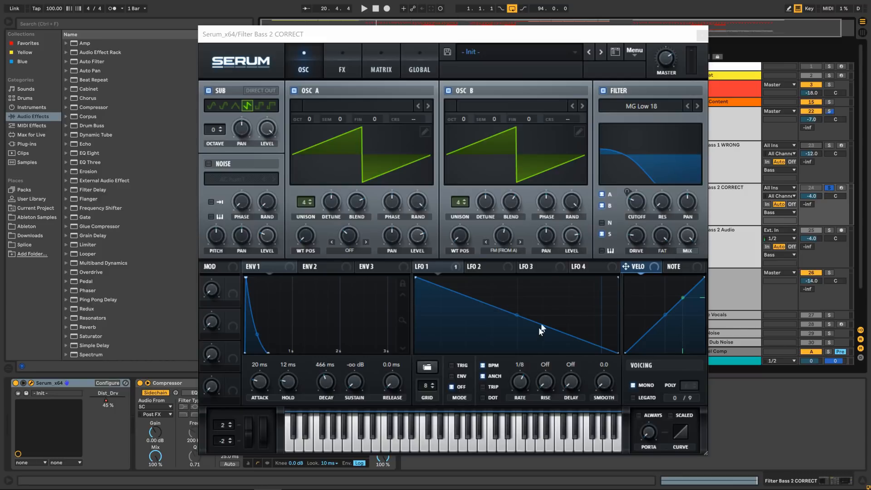
Return to Filter Bass 1 WRONG, solo it in place of Filter Bass 2 CORRECT, and replay it from bar 19
click(753, 162)
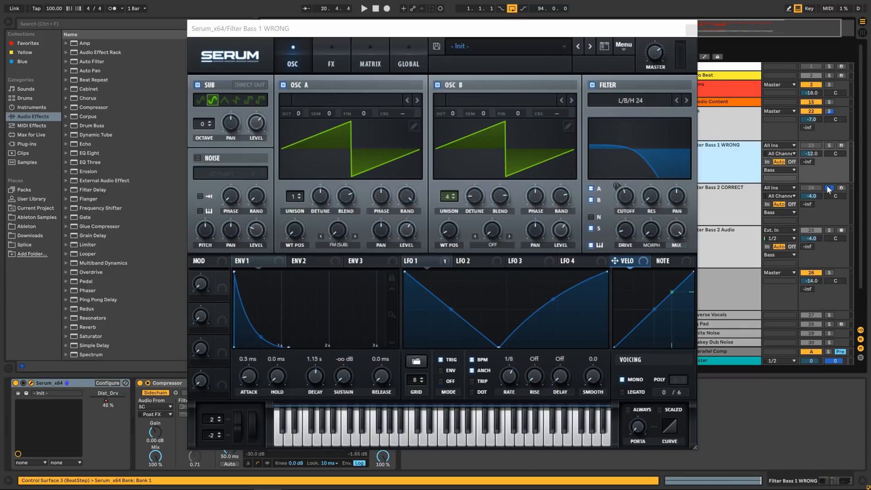
click(829, 187)
click(829, 145)
key(space)
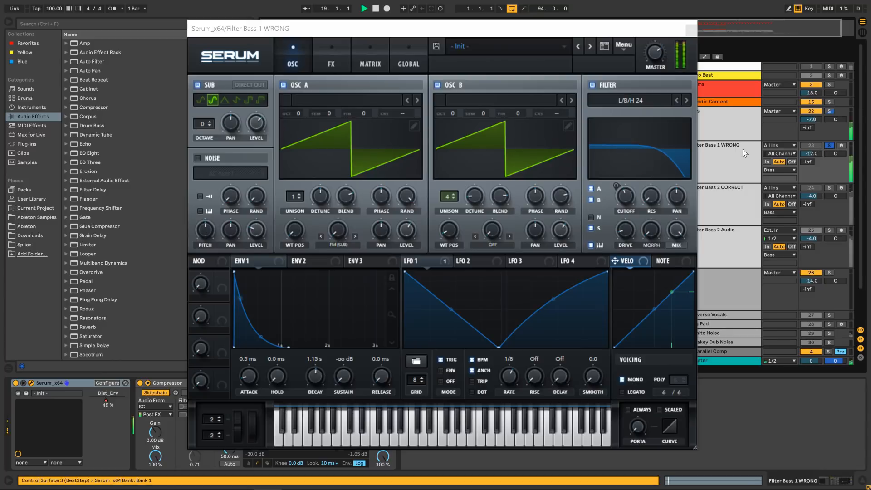
key(space)
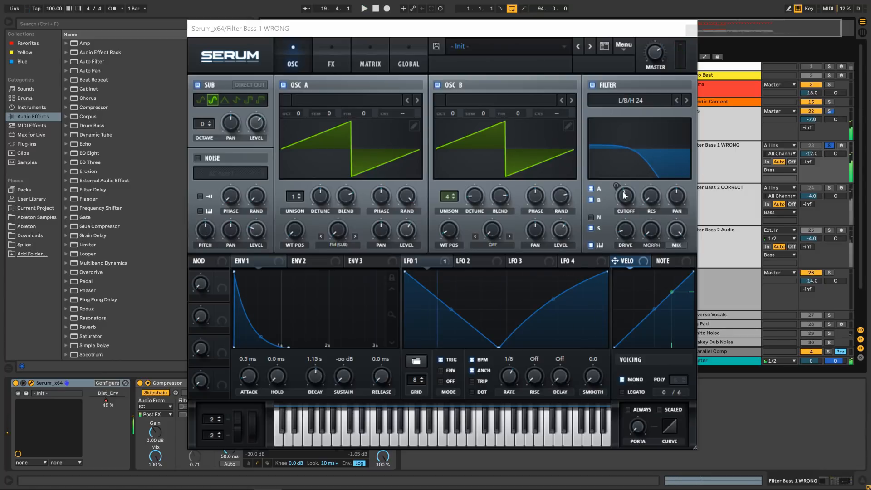
Display LFO 1 in the Filter Bass 1 WRONG Serum patch and examine its modulation of the filter cutoff
click(476, 259)
click(417, 261)
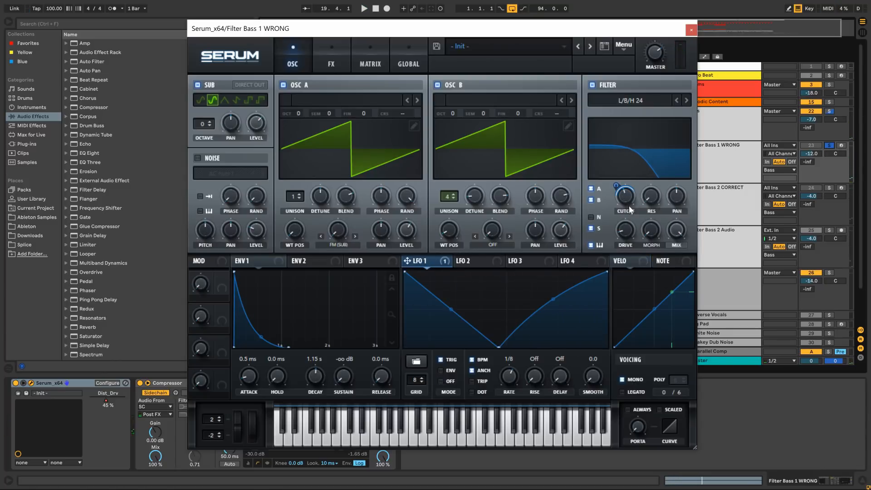
mouse_move(617, 198)
Solo Filter Bass 2 CORRECT and audition it from bar 19 while examining its LFO 1 modulation of the filter cutoff
click(734, 197)
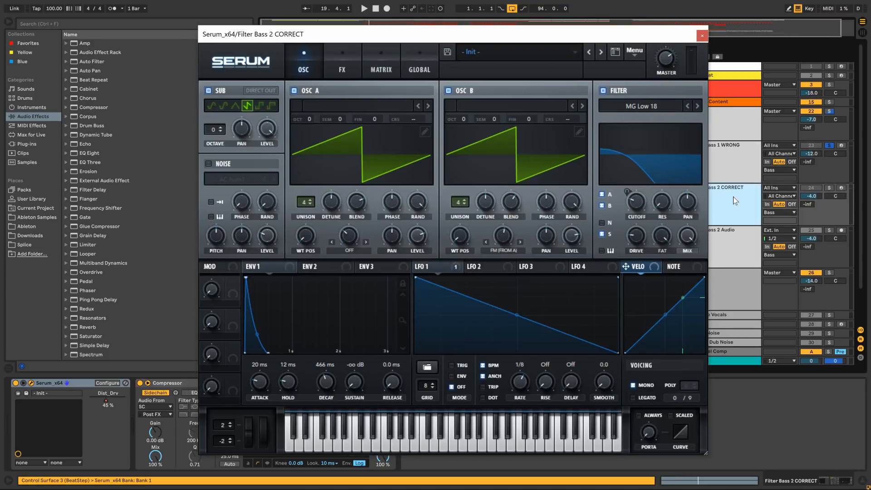
click(831, 187)
click(830, 145)
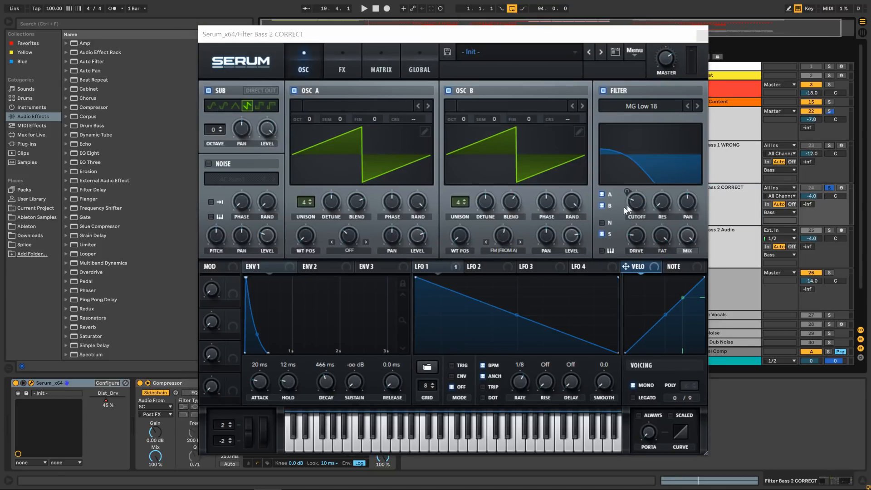
mouse_move(627, 199)
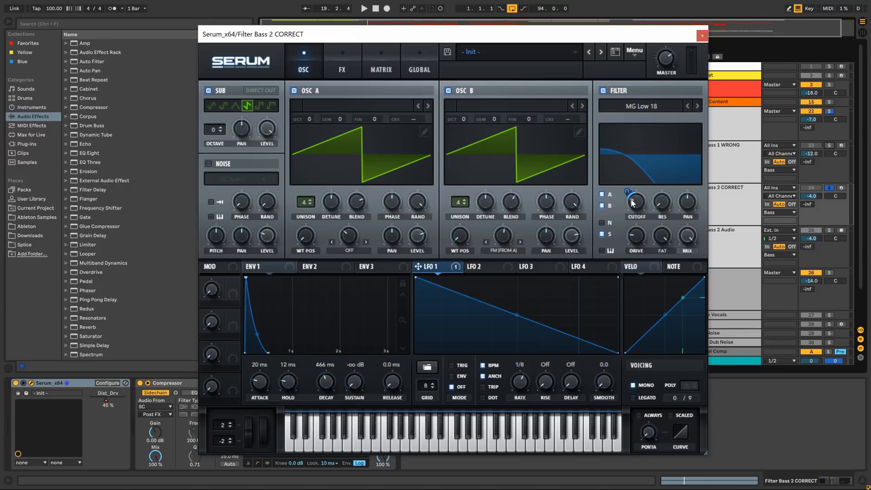
key(space)
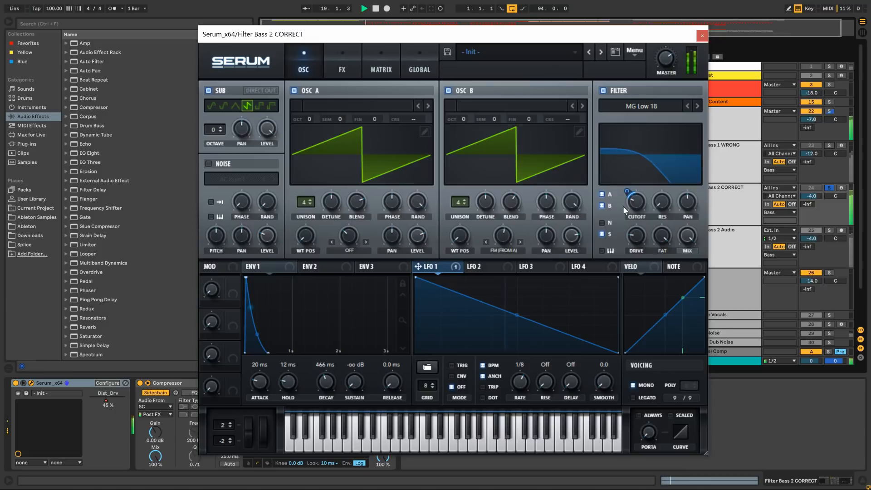
key(space)
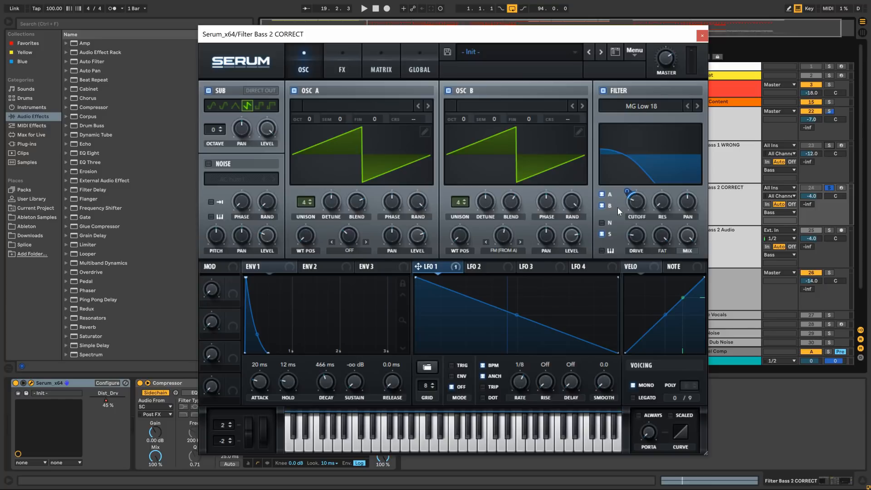
Examine the LFO modulation amount on the filter cutoff in the Filter Bass 2 CORRECT Serum patch, and close the patch window
drag(630, 192, 637, 205)
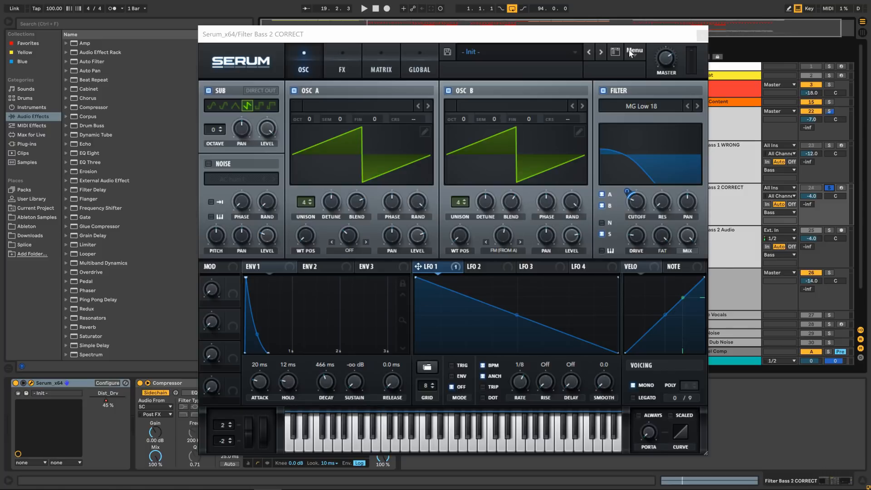
click(702, 34)
drag(357, 36, 396, 78)
scroll(403, 146, down, 2)
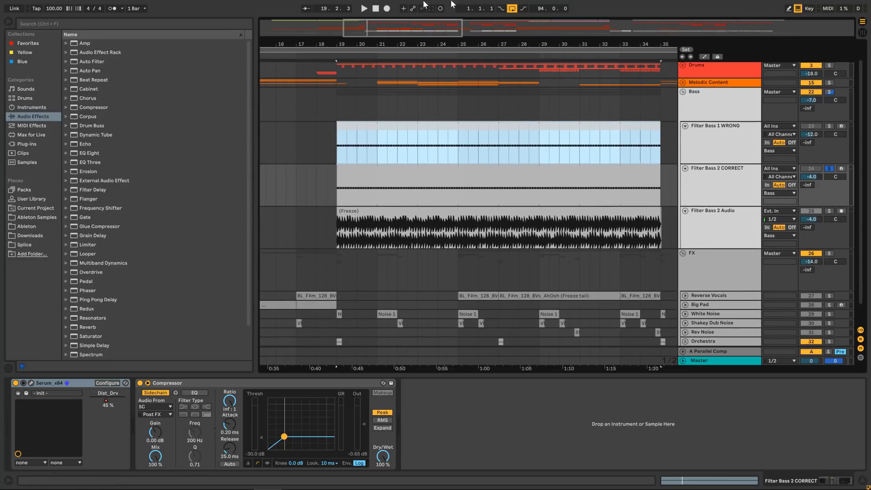
Open the MIDI notes of the Filter Bass 1 WRONG clip starting at bar 65
drag(374, 32, 549, 21)
click(561, 131)
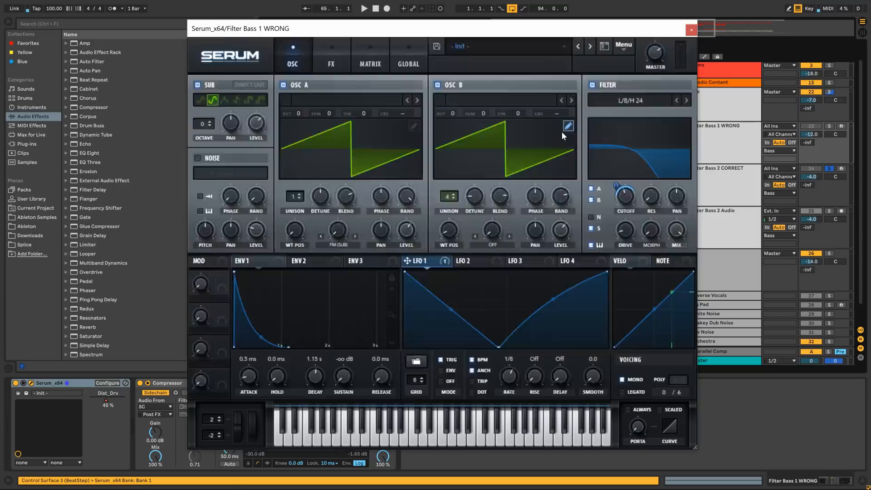
click(563, 130)
click(691, 30)
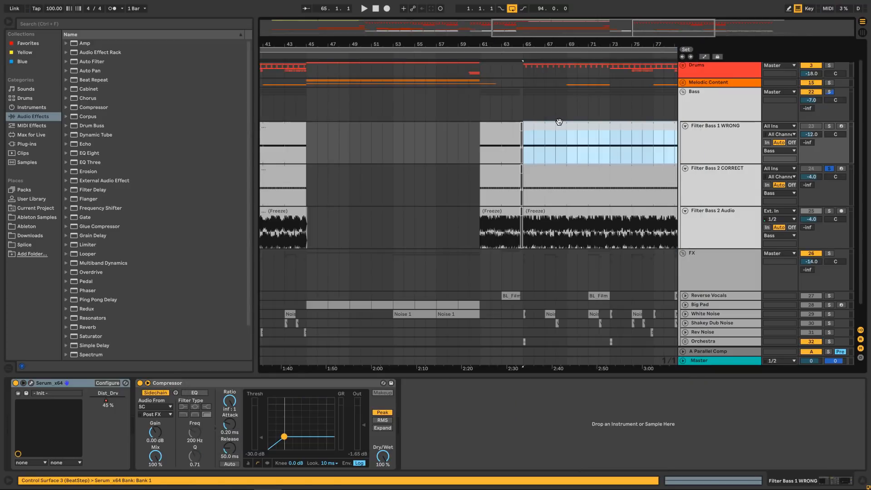
click(557, 127)
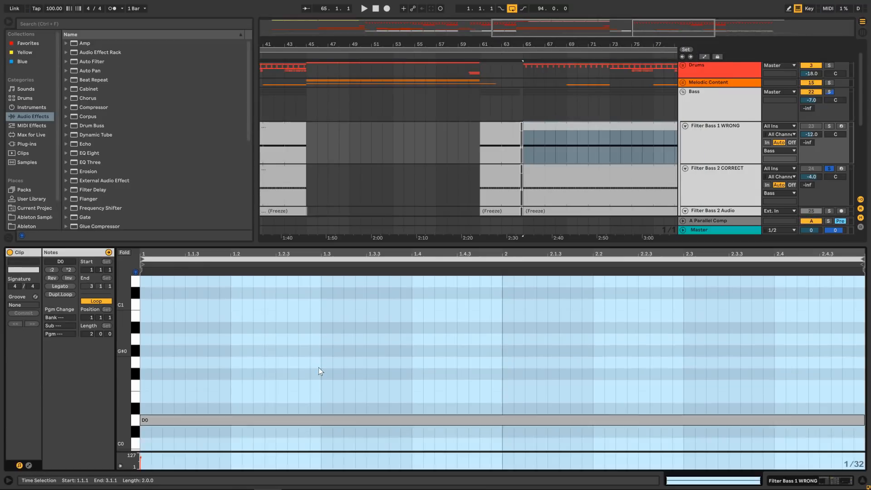
scroll(319, 367, down, 5)
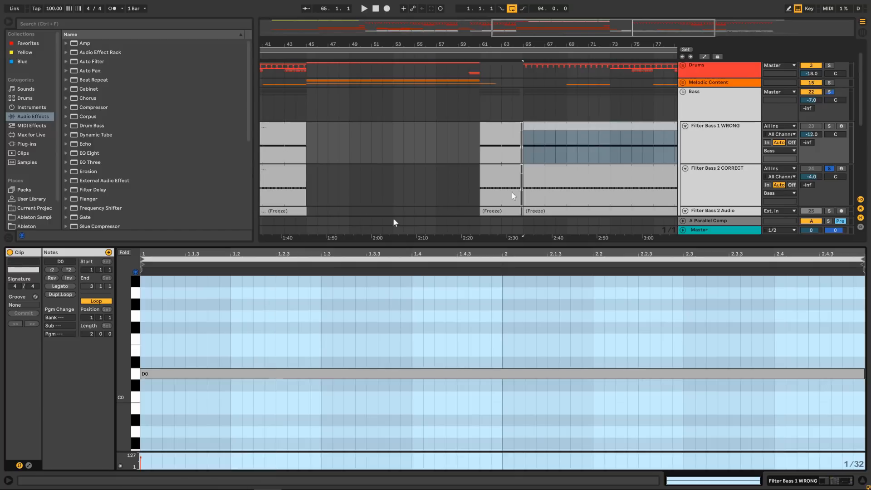
Solo Filter Bass 1 WRONG in place of Filter Bass 2 CORRECT and play it from bar 65
click(830, 127)
click(826, 169)
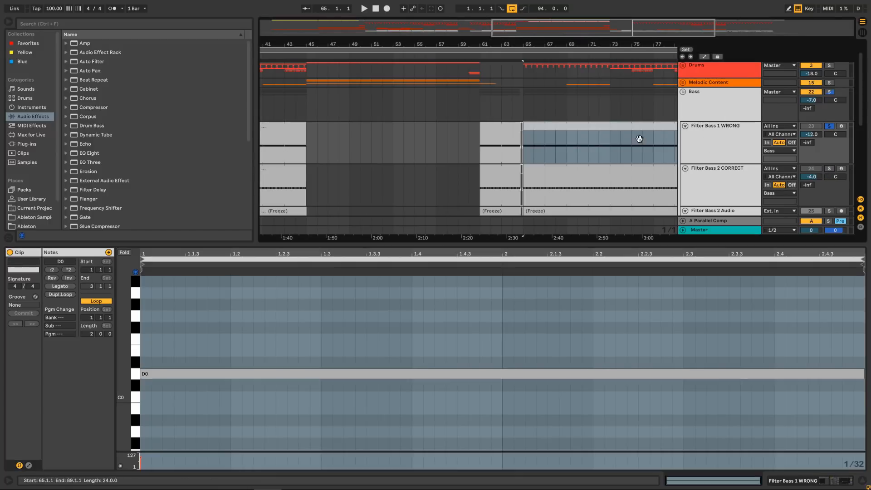
click(634, 130)
key(space)
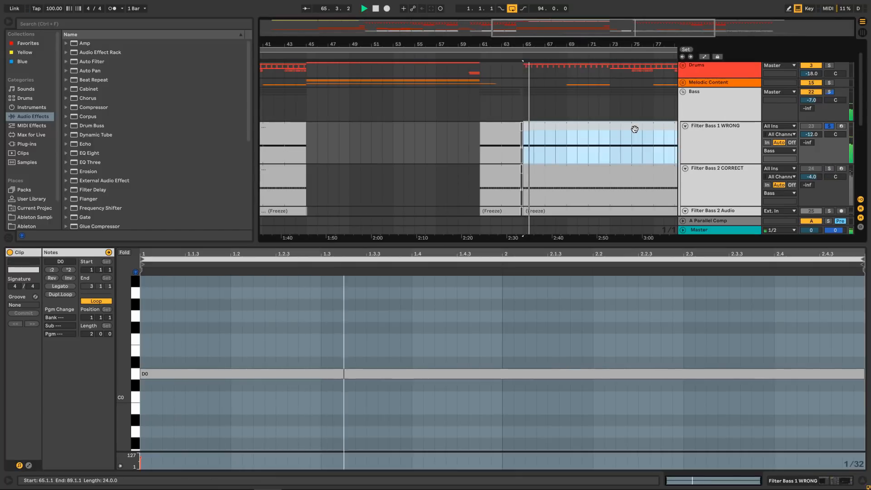
key(space)
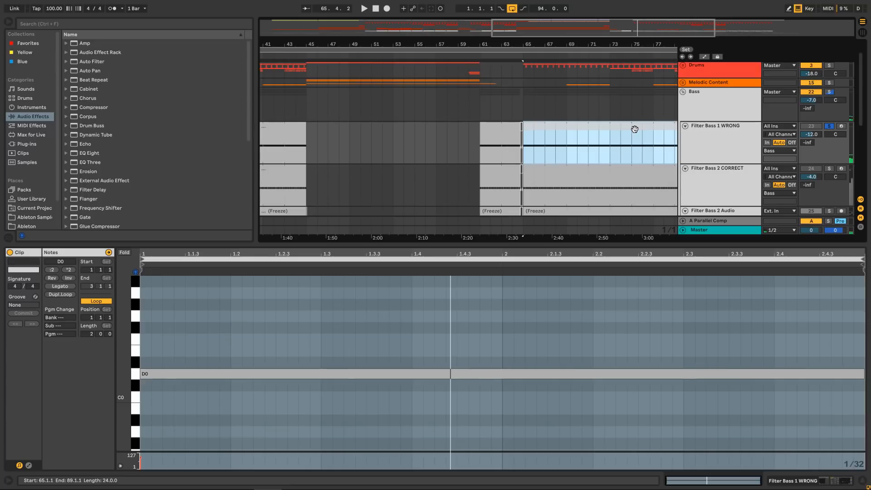
Solo Filter Bass 2 CORRECT in place of Filter Bass 1 WRONG and audition it from bar 65 with its clip notes shown
click(830, 125)
click(729, 173)
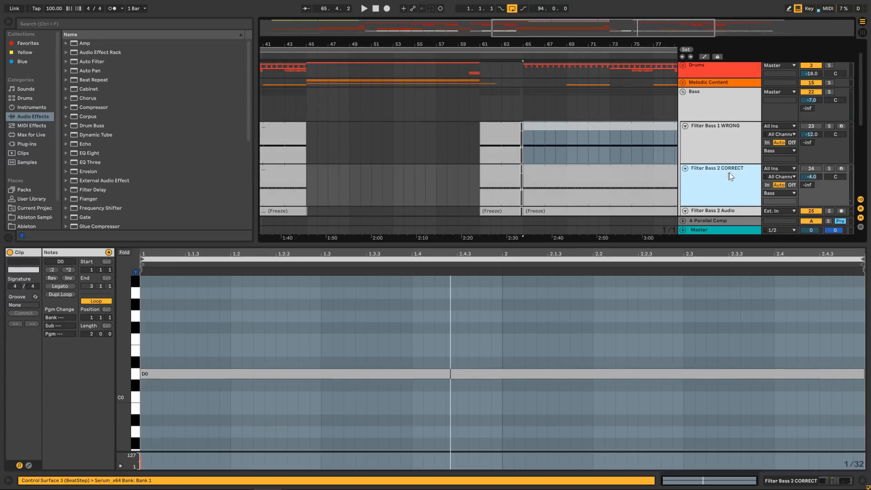
click(829, 168)
click(578, 173)
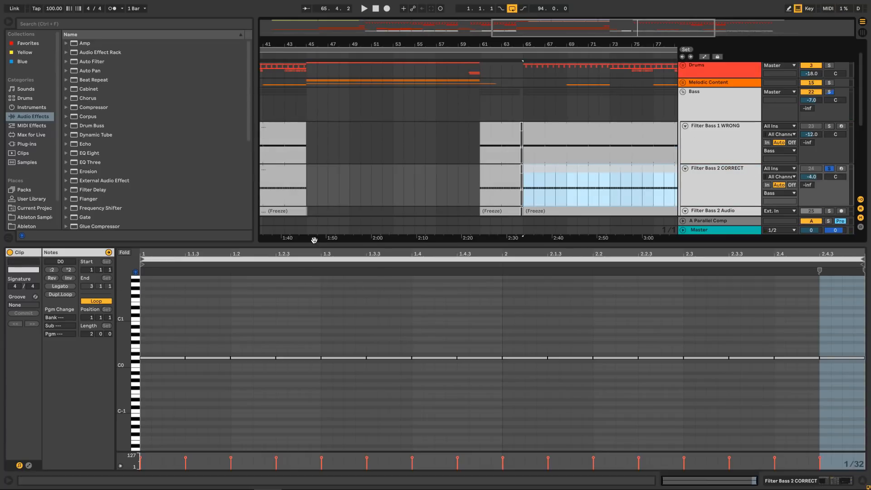
key(space)
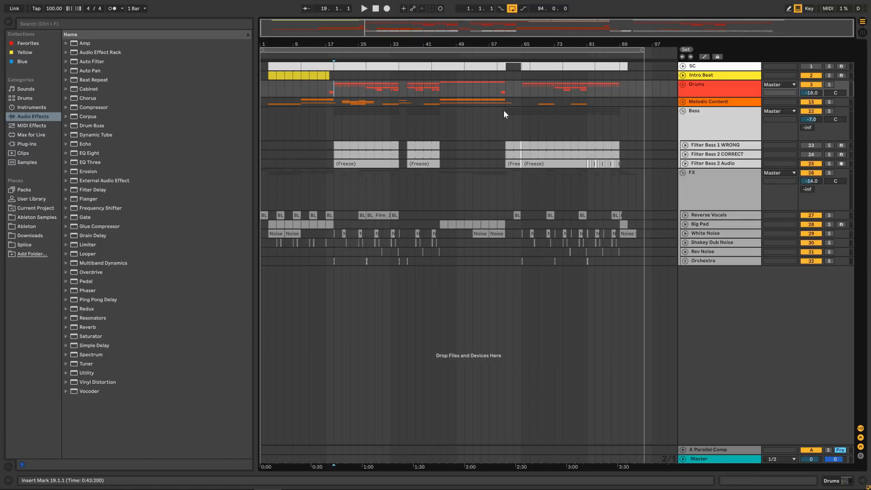
Show the Intro Beat track's devices with the EQ Eight expanded and the Kick 808 sampler collapsed
click(698, 86)
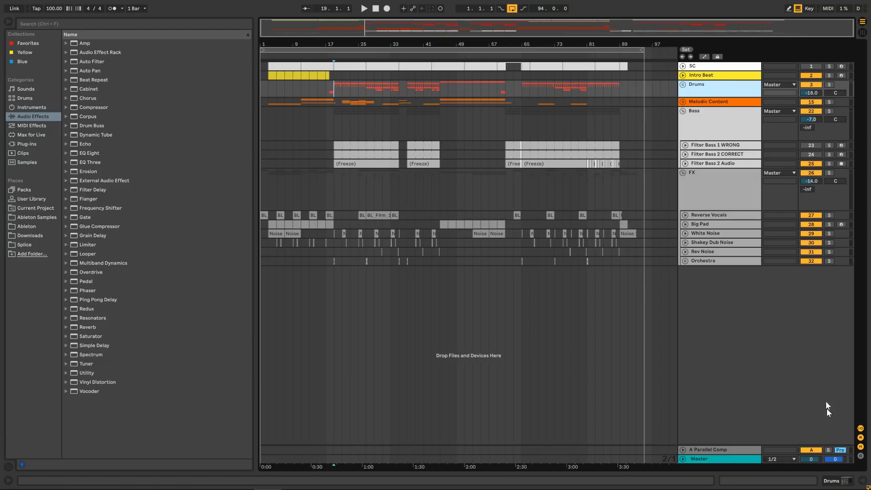
double_click(715, 76)
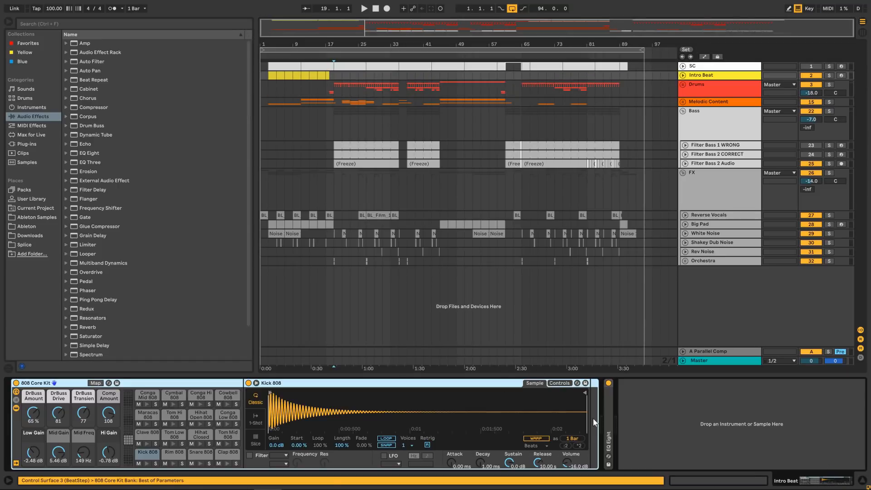
double_click(607, 404)
double_click(437, 381)
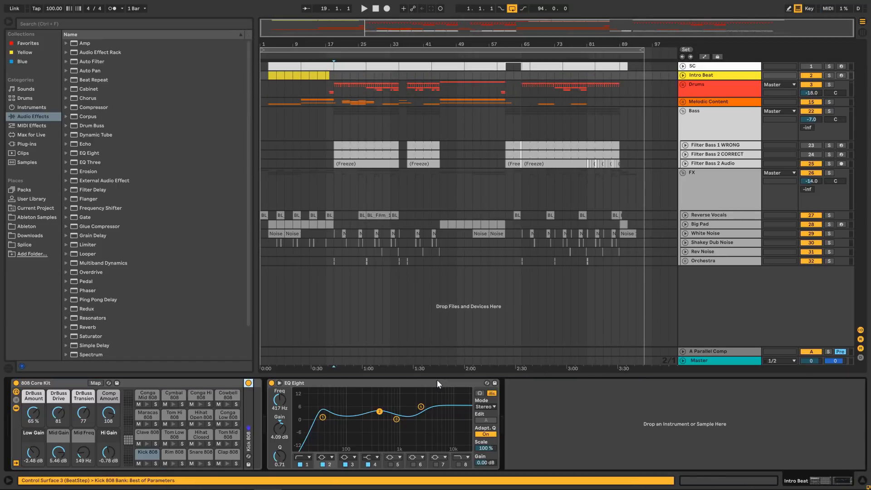
Solo the Intro Beat track, play it from bar 3, and clear the solo again
click(272, 75)
click(829, 75)
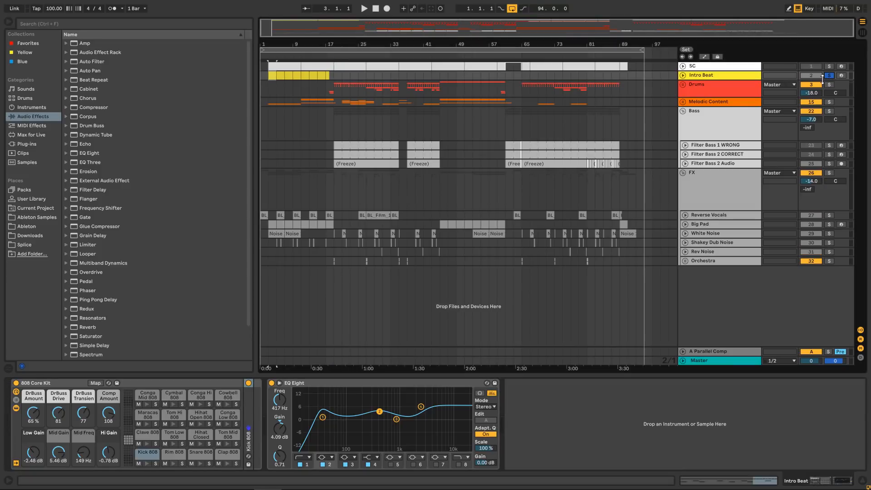
key(space)
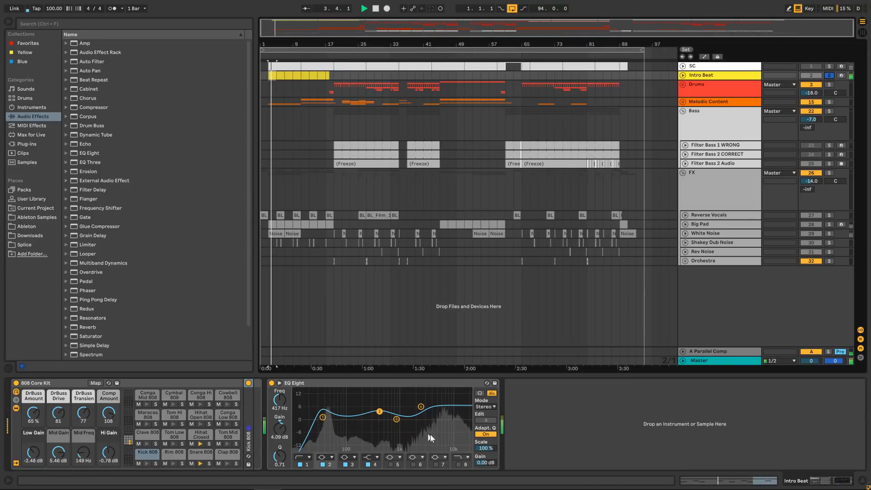
key(space)
click(829, 75)
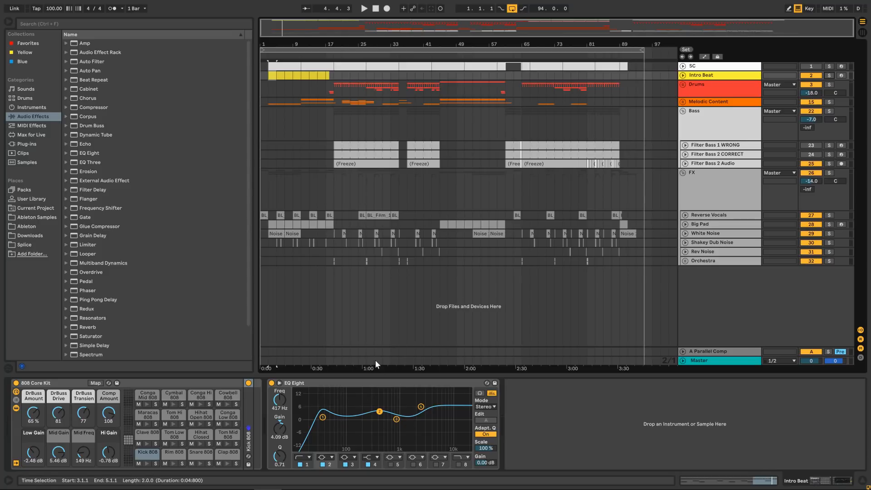
Unfold the Melodic Content and Pluck Thing groups and examine the Steampipe 2 track's device chain, including its EQ Eight
click(683, 101)
scroll(517, 170, down, 3)
click(722, 108)
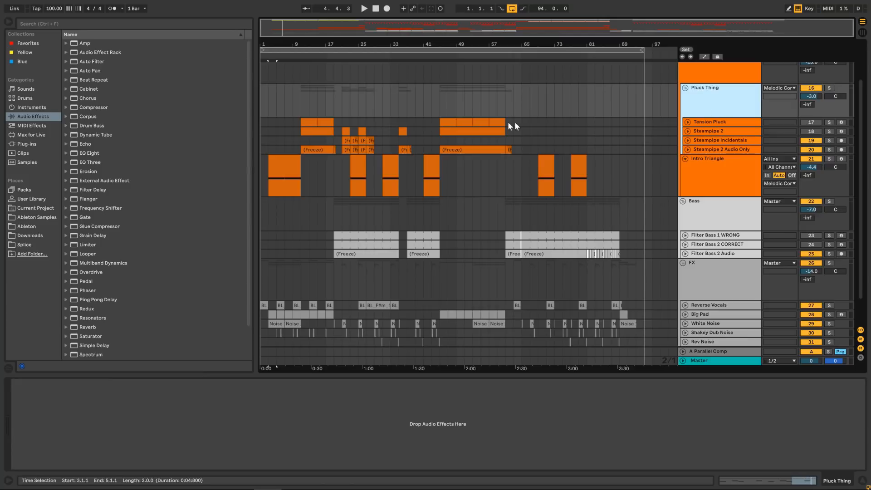
click(457, 124)
click(459, 148)
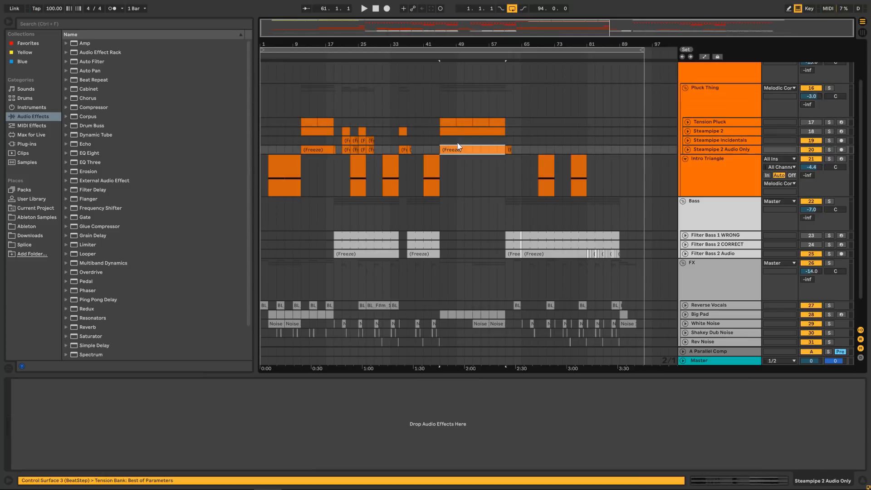
click(442, 115)
scroll(685, 136, up, 3)
click(707, 180)
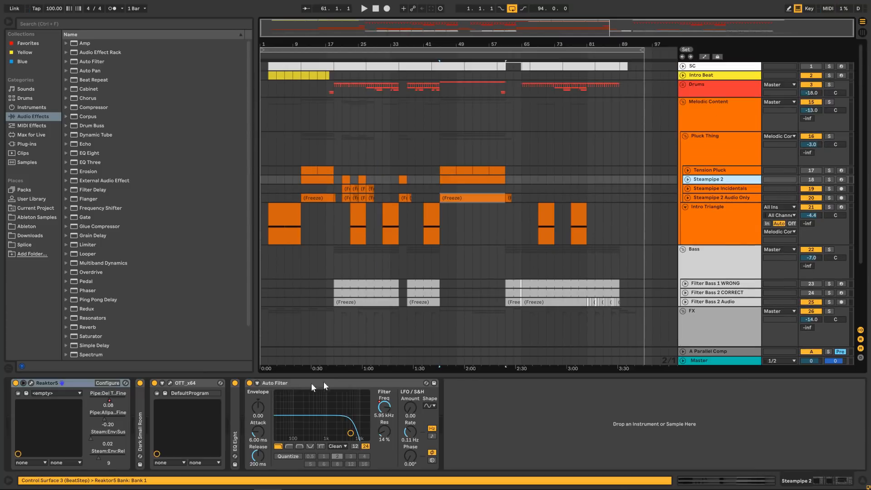
double_click(237, 401)
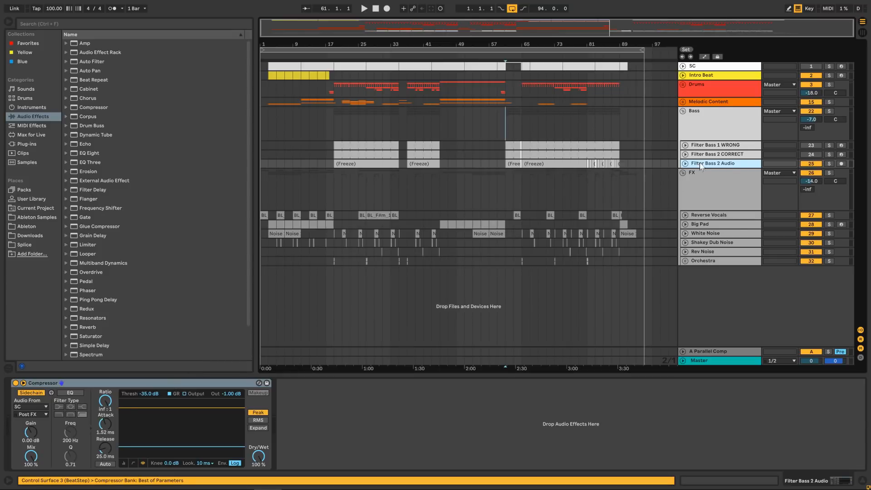
Examine the distortion and multiband compressor effects in the Filter Bass 2 CORRECT Serum patch, and close the patch window
click(710, 154)
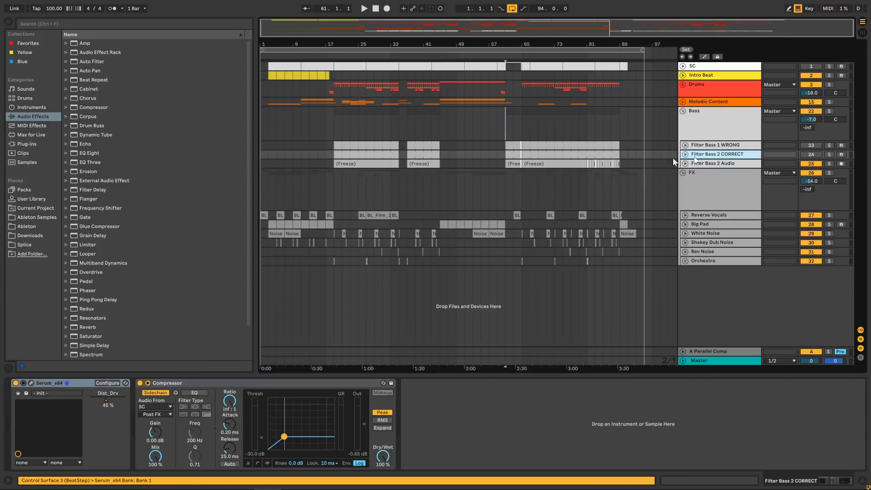
click(31, 383)
click(349, 67)
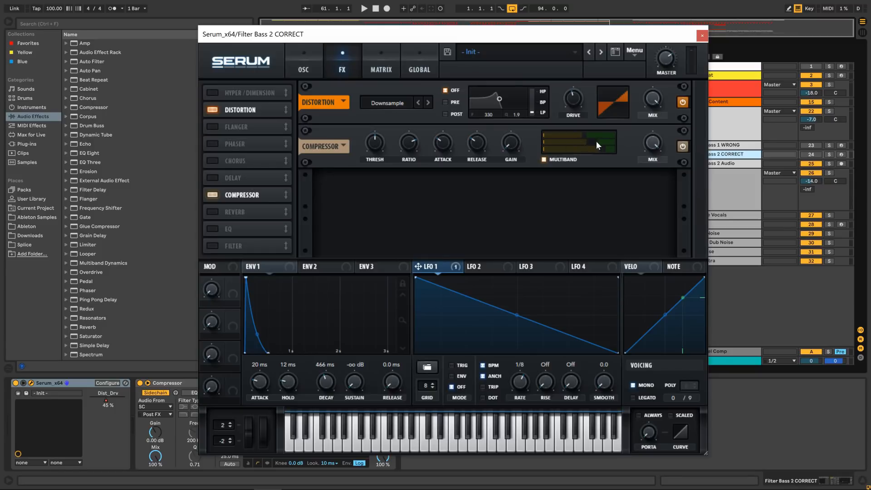
click(702, 35)
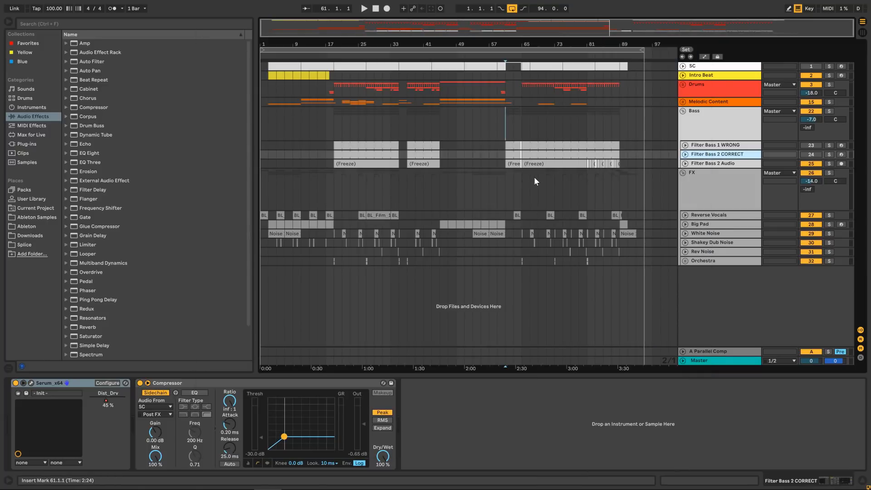
Solo the Drums group and play it from bar 19
click(507, 125)
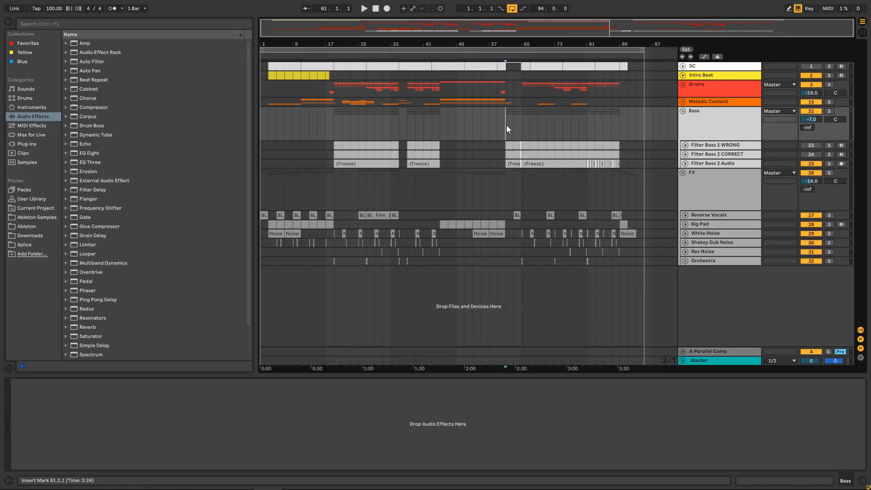
click(507, 188)
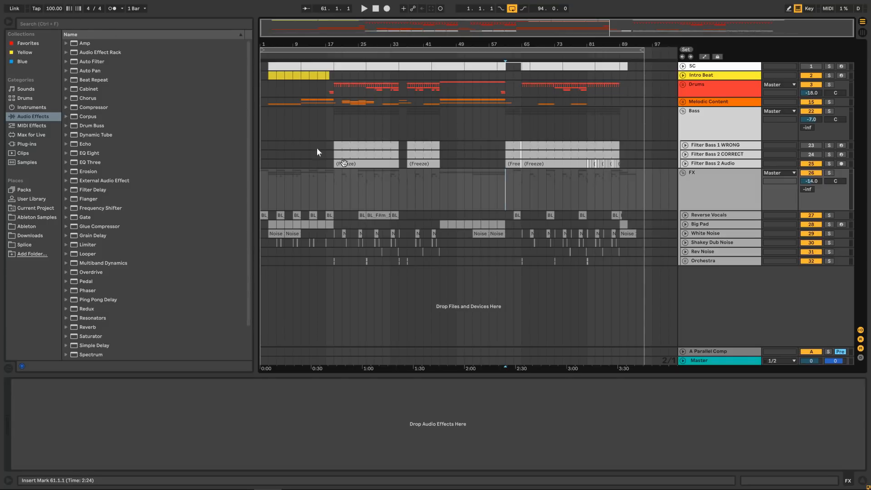
click(334, 192)
drag(323, 44, 442, 176)
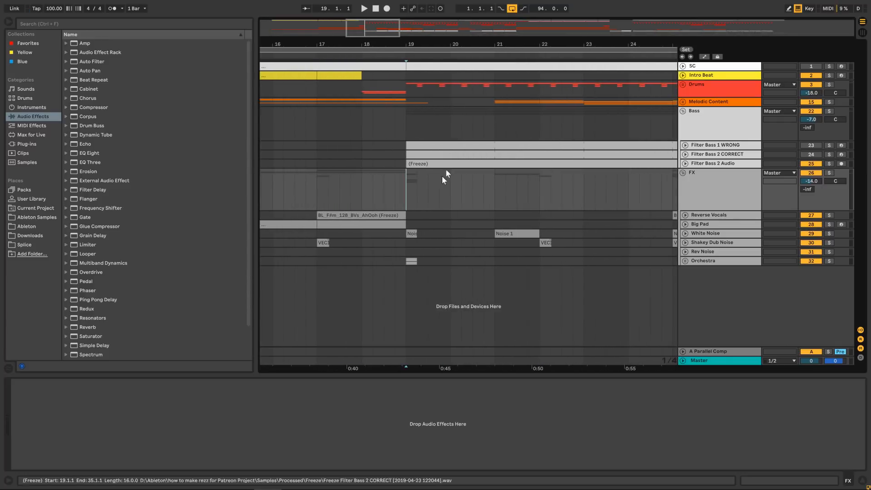
click(829, 85)
key(space)
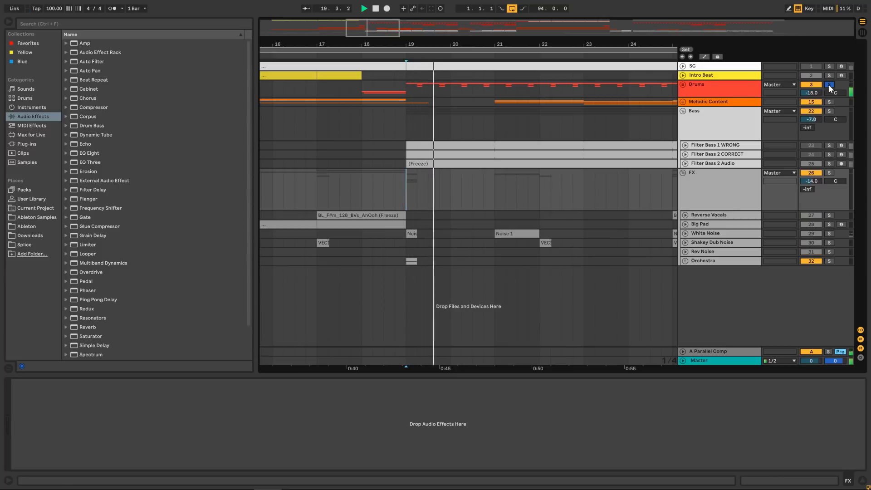
key(space)
Audition the later part of the soloed Drums group from bar 29
drag(391, 21, 404, 14)
click(476, 91)
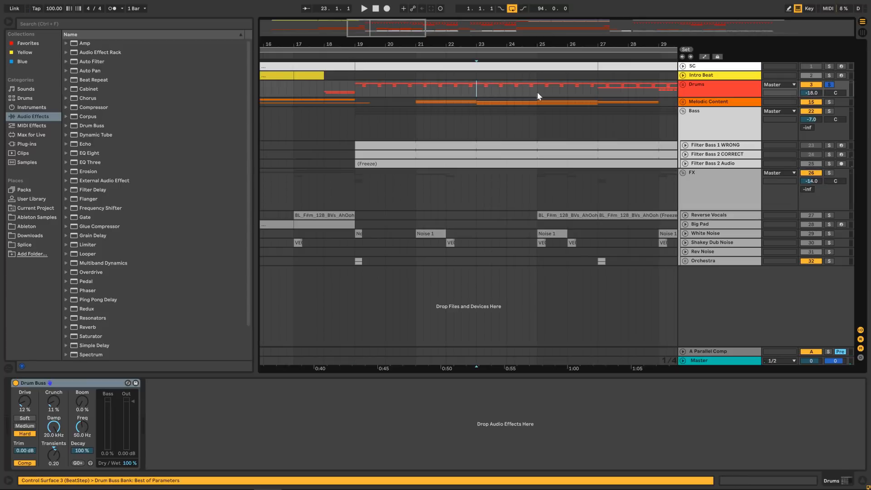
click(598, 89)
key(space)
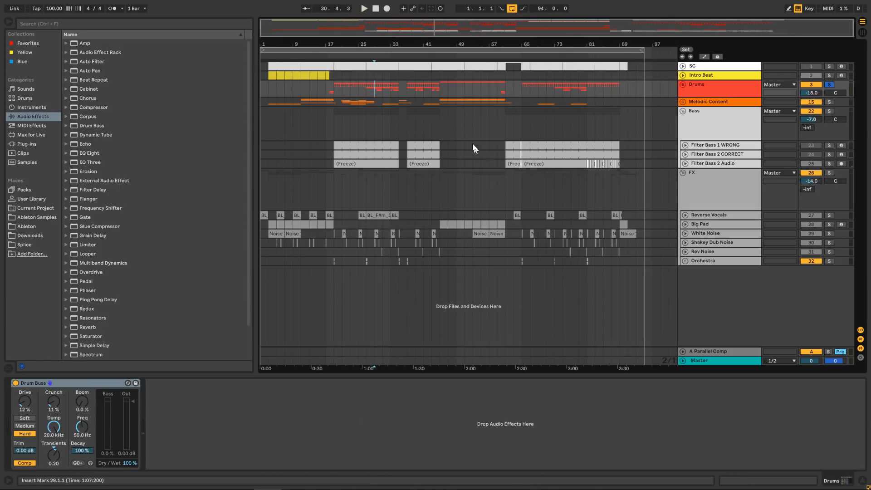
Unfold the Melodic Content group, solo it in place of Drums, and play it from bar 11
click(448, 123)
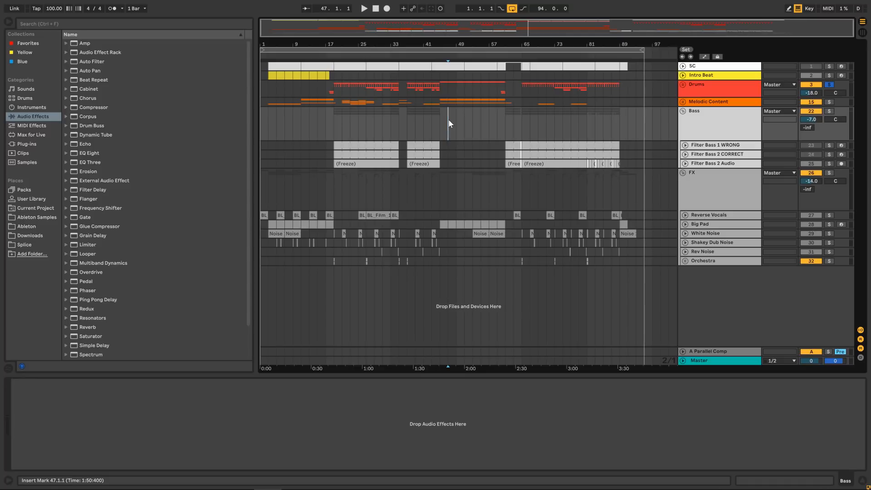
drag(325, 25, 313, 66)
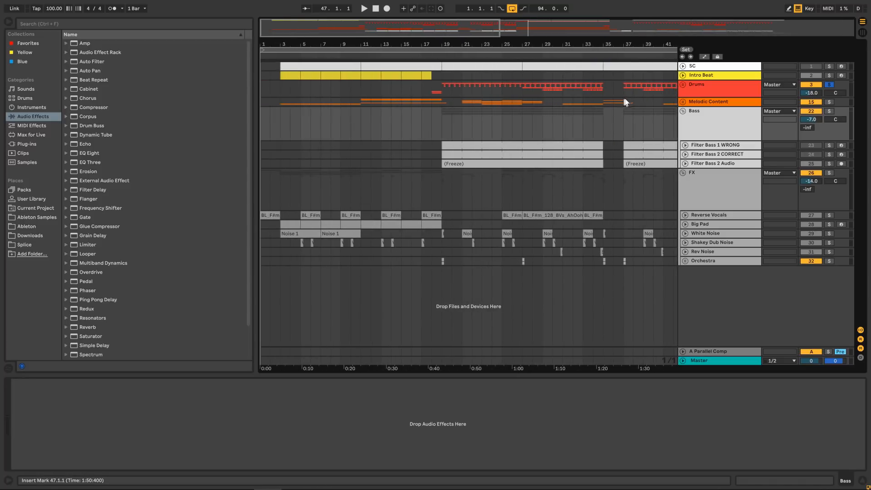
click(683, 101)
click(829, 84)
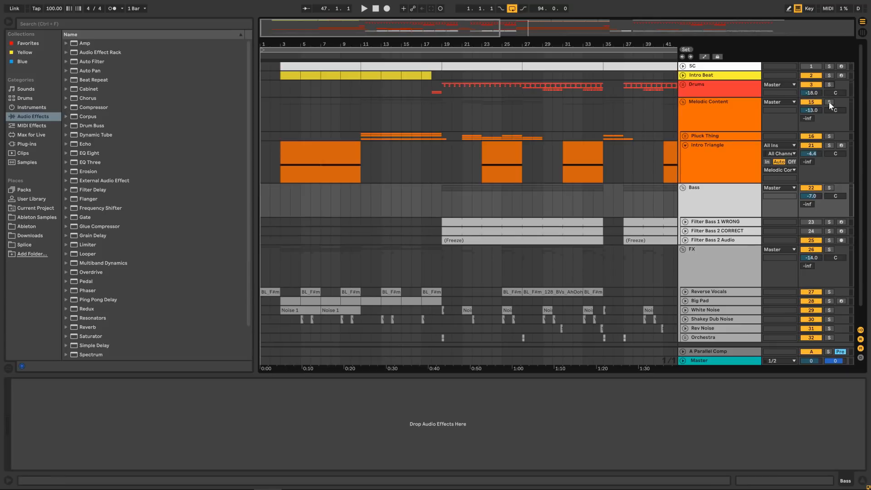
click(829, 102)
click(362, 123)
key(space)
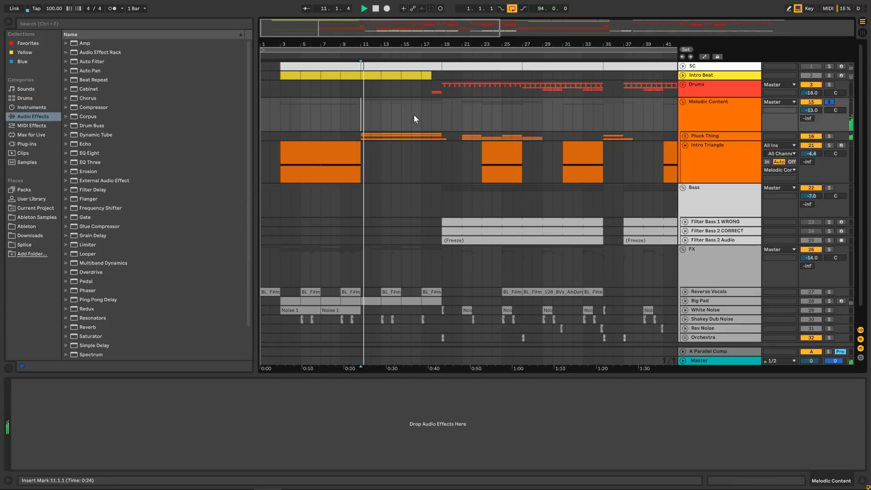
Audition the soloed Melodic Content group from bar 15 up to the drop at bar 19
drag(423, 34, 476, 27)
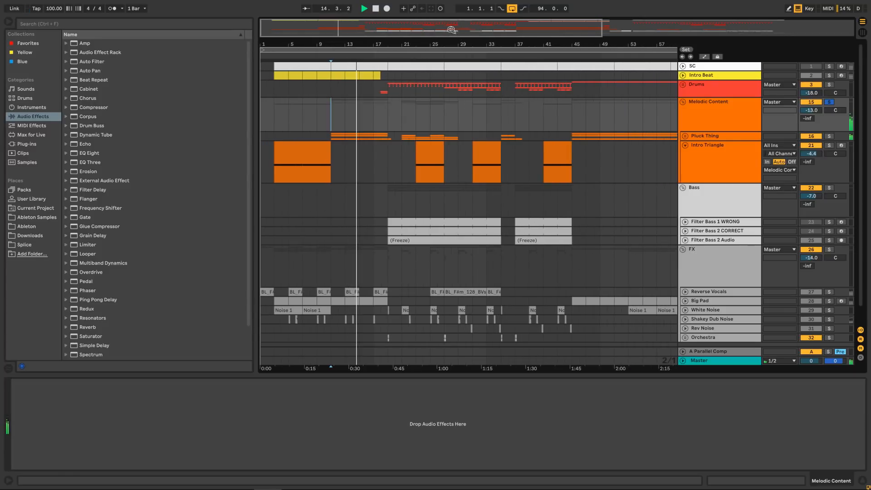
click(360, 114)
key(space)
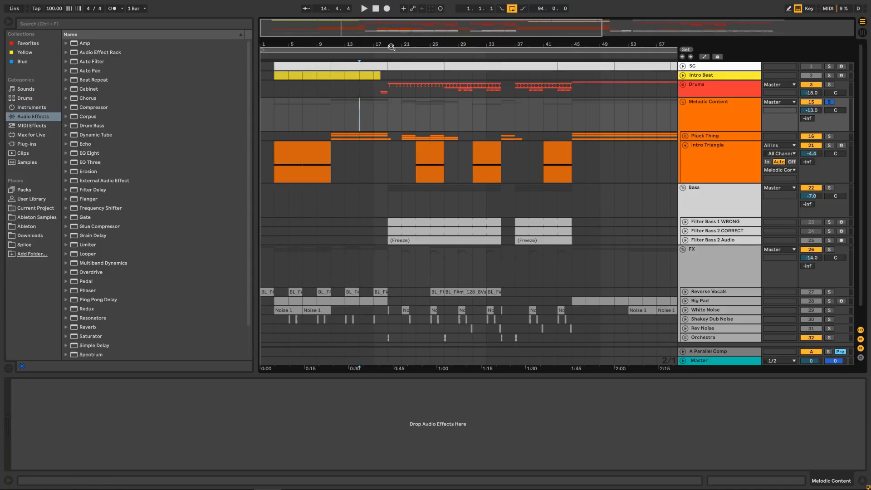
key(space)
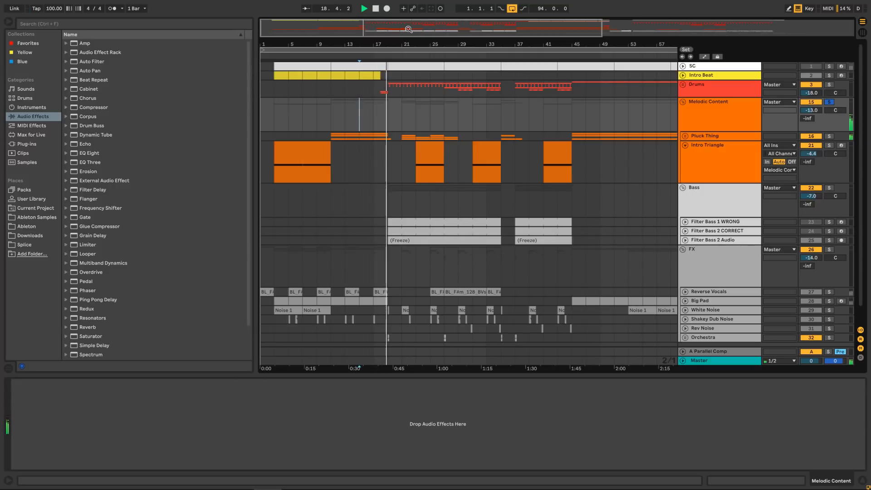
key(space)
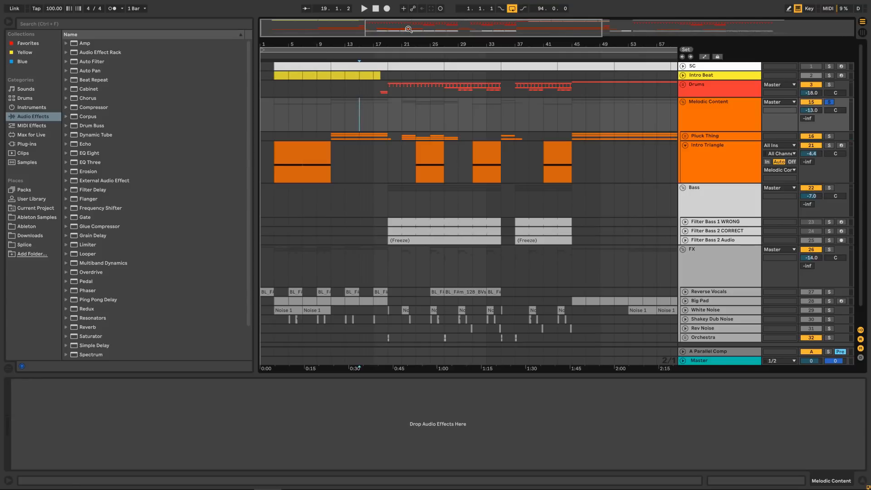
Play the soloed Melodic Content group briefly from bar 21
drag(436, 32, 436, 33)
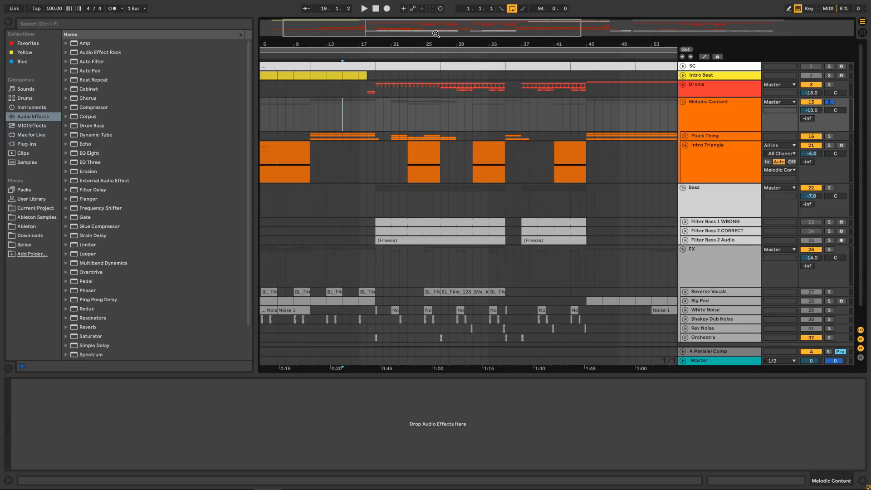
click(391, 121)
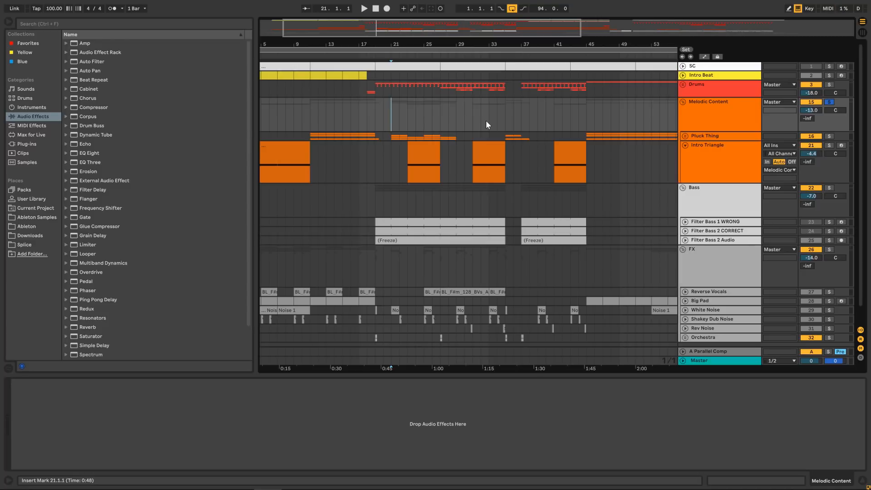
key(space)
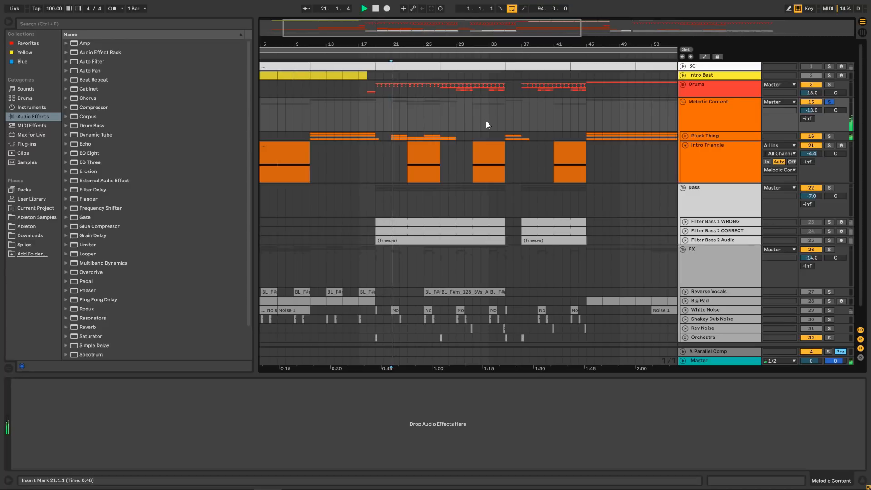
key(space)
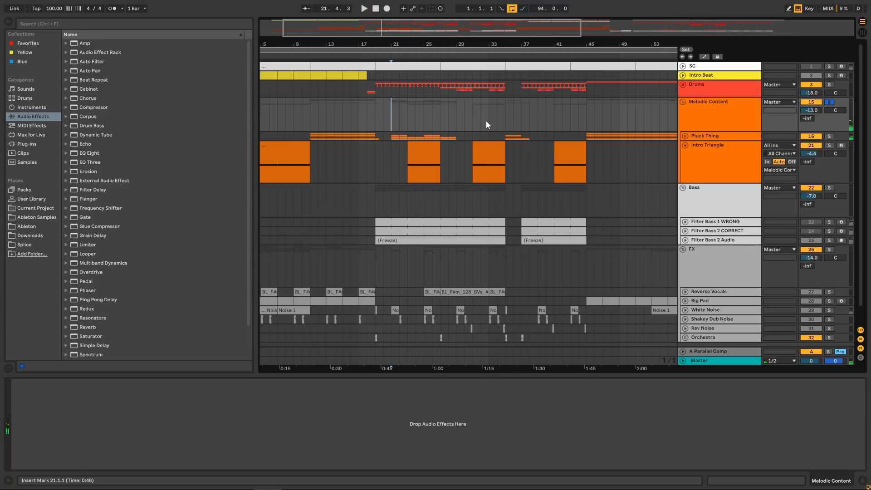
Bring the later part of the arrangement into view and play the Melodic Content group from bar 35
click(585, 118)
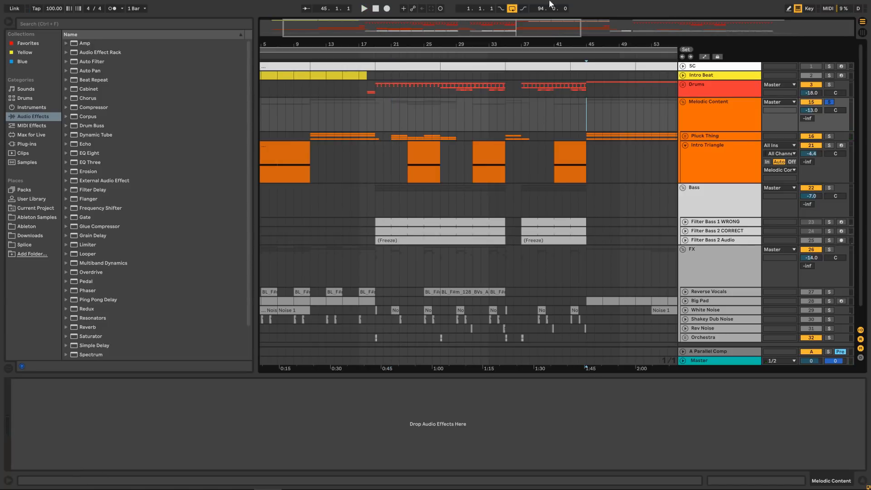
drag(506, 31, 698, 25)
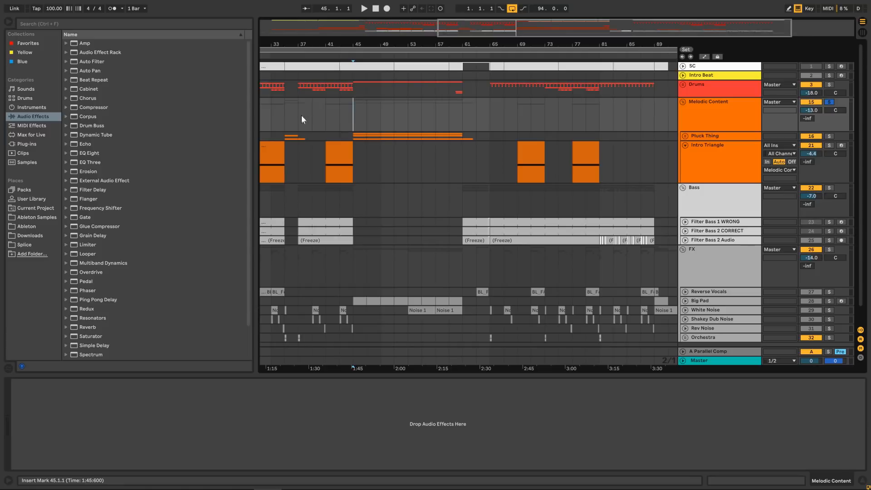
click(290, 114)
key(space)
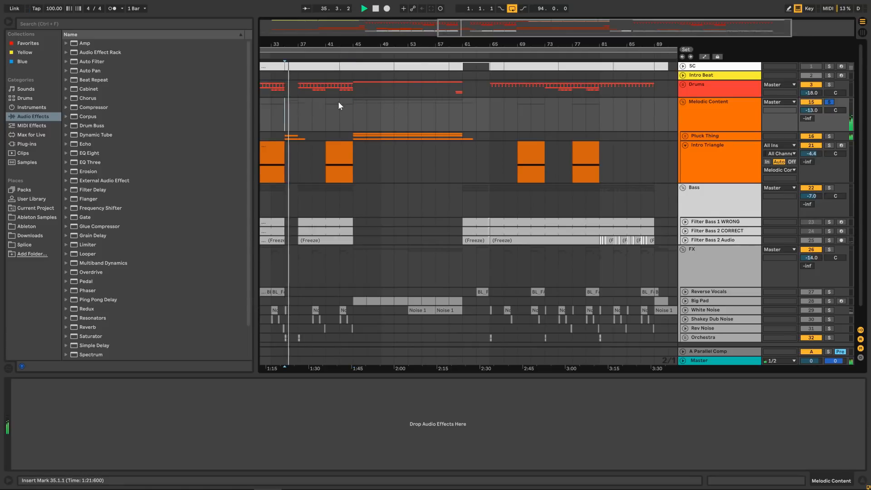
Play the Melodic Content group from bar 45, and unfold the Pluck Thing group and its Steampipe 2 track
scroll(344, 100, down, 1)
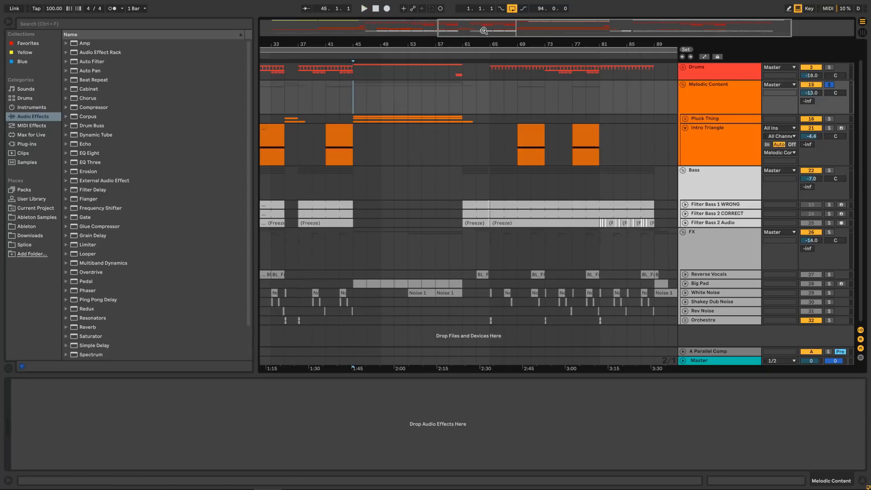
key(space)
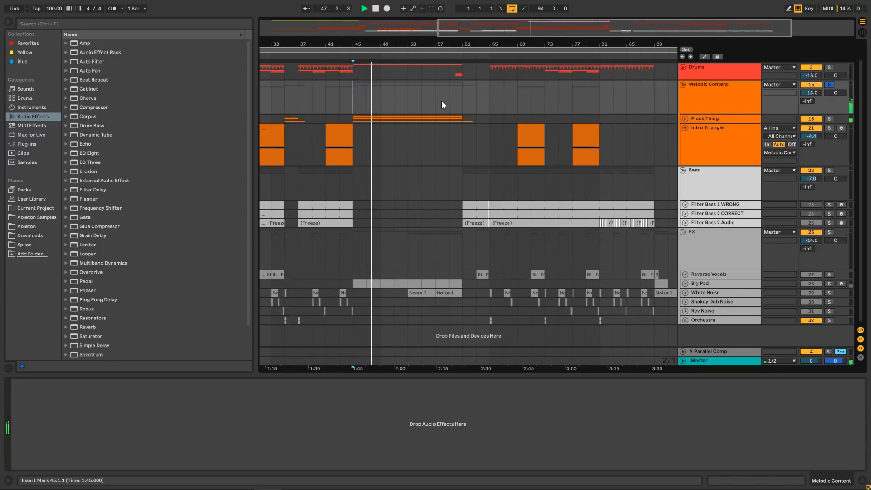
click(686, 118)
scroll(458, 107, down, 1)
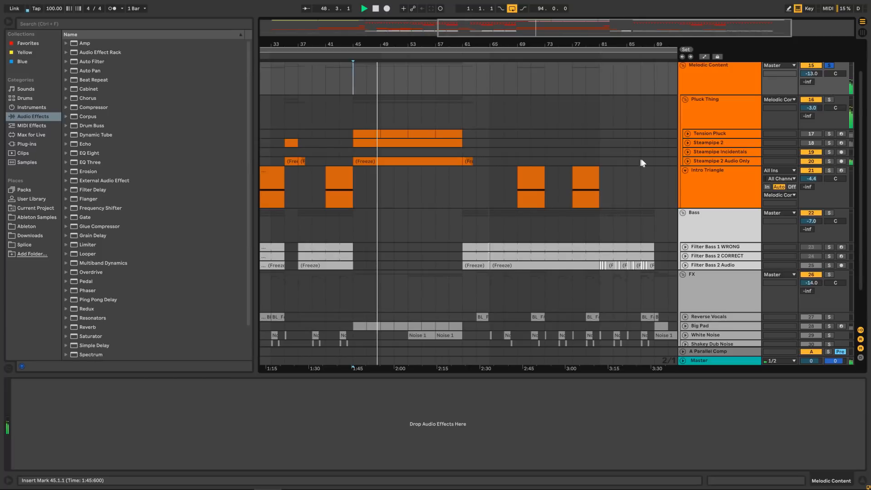
click(688, 142)
scroll(486, 119, down, 1)
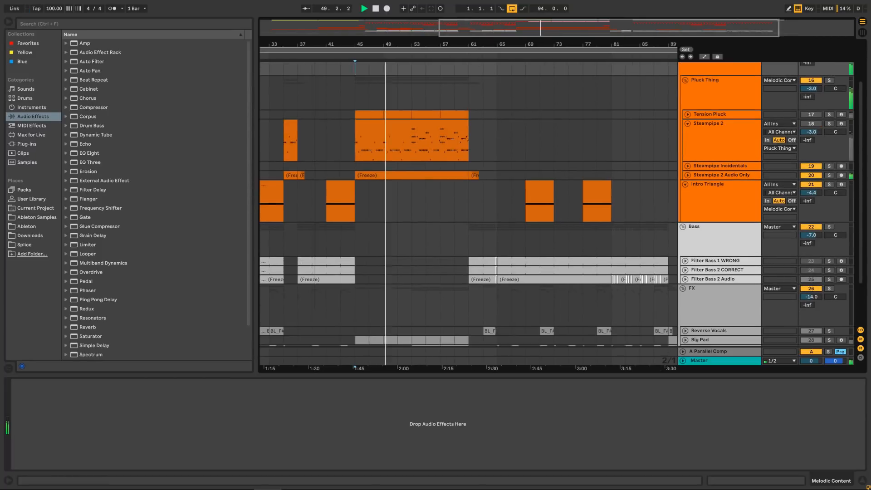
Audition the end of the Steampipe 2 pluck melody from bar 57 to bar 61
mouse_move(508, 31)
mouse_down()
mouse_move(511, 51)
mouse_move(496, 51)
mouse_up()
click(467, 104)
key(space)
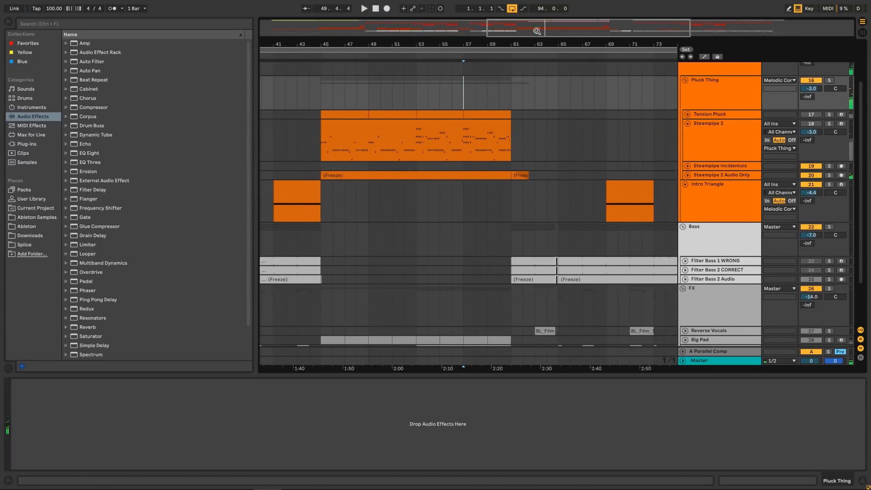
drag(537, 30, 559, 28)
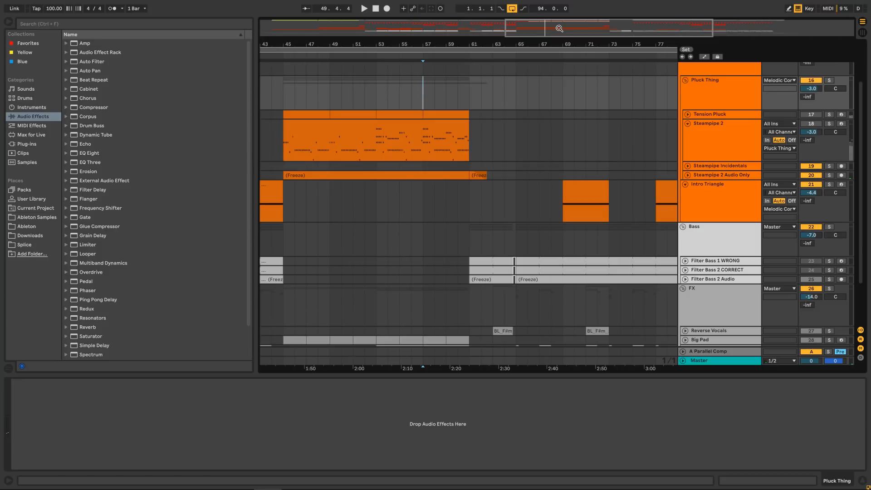
key(space)
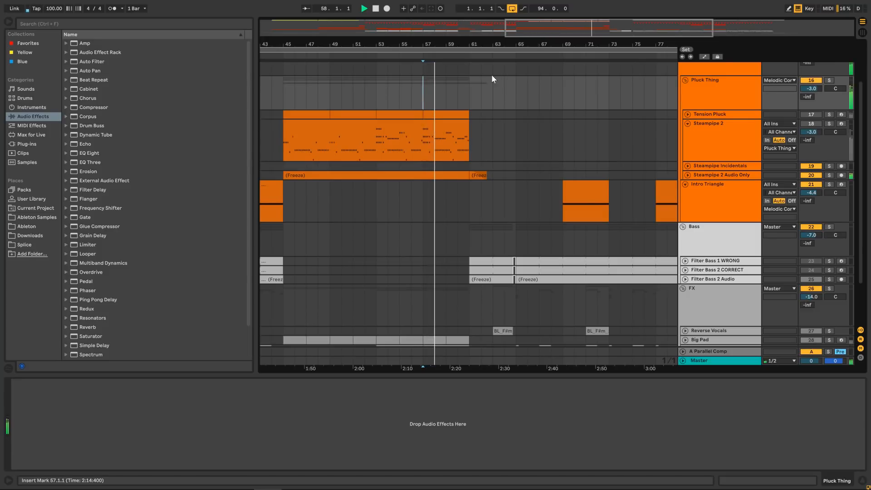
scroll(521, 73, right, 3)
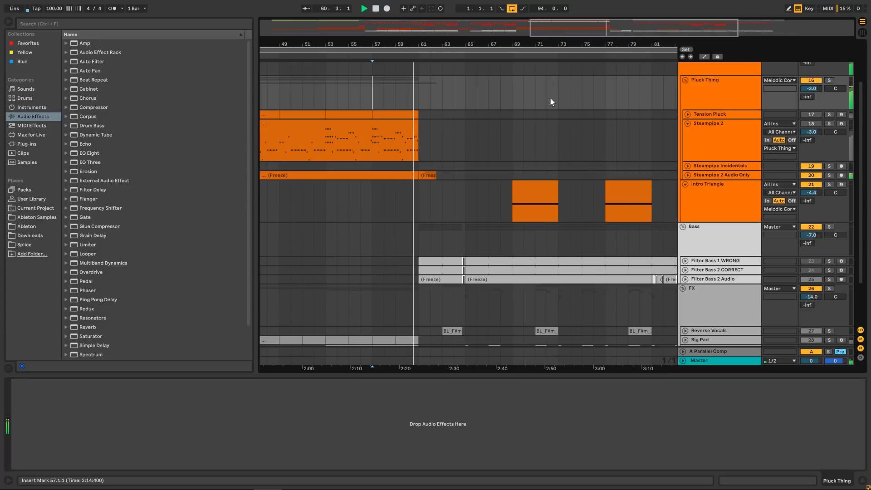
key(space)
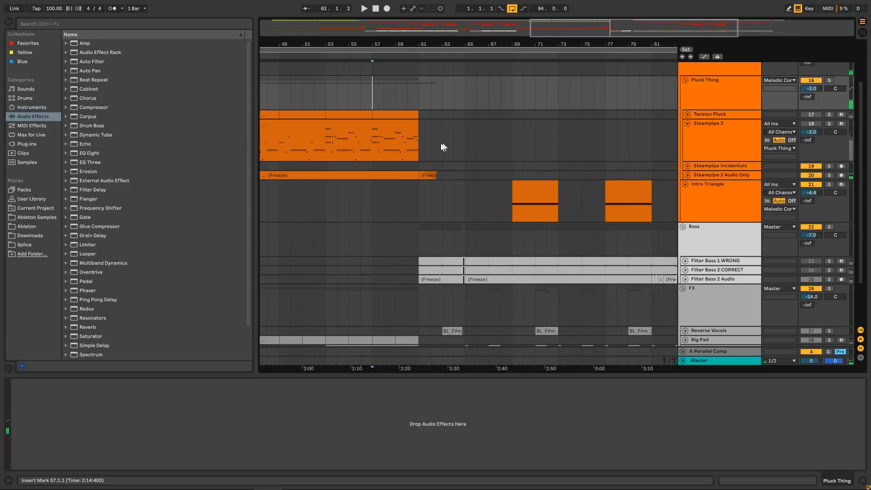
Open the Steampipe 2 clip's notes in an enlarged note editor and highlight the range 16.1.1 to 16.1.3
click(413, 126)
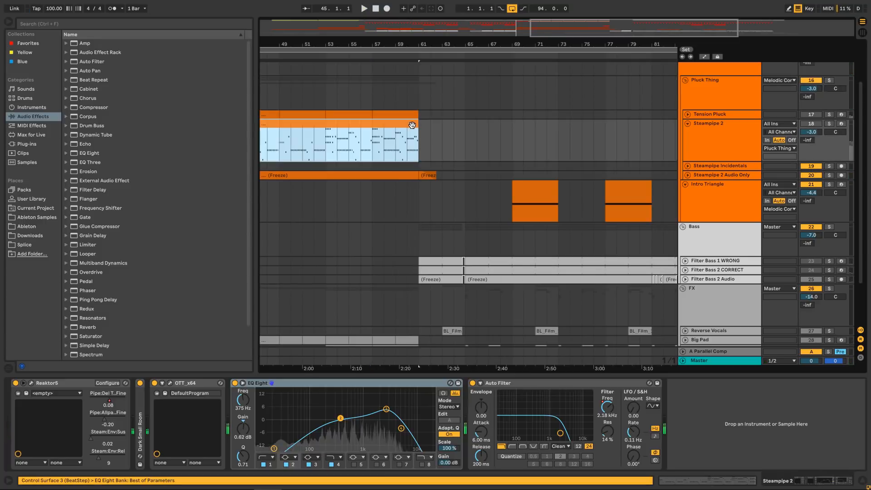
key(shift+Tab)
drag(859, 250, 812, 303)
click(810, 301)
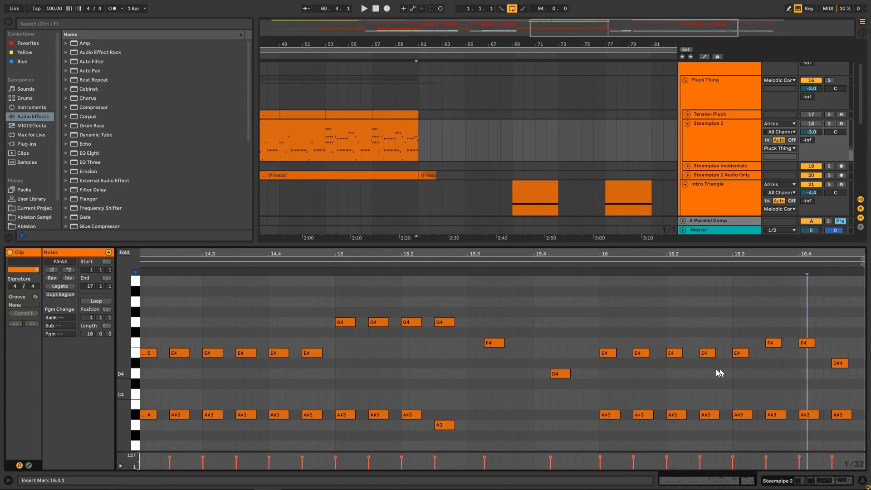
drag(601, 364, 641, 365)
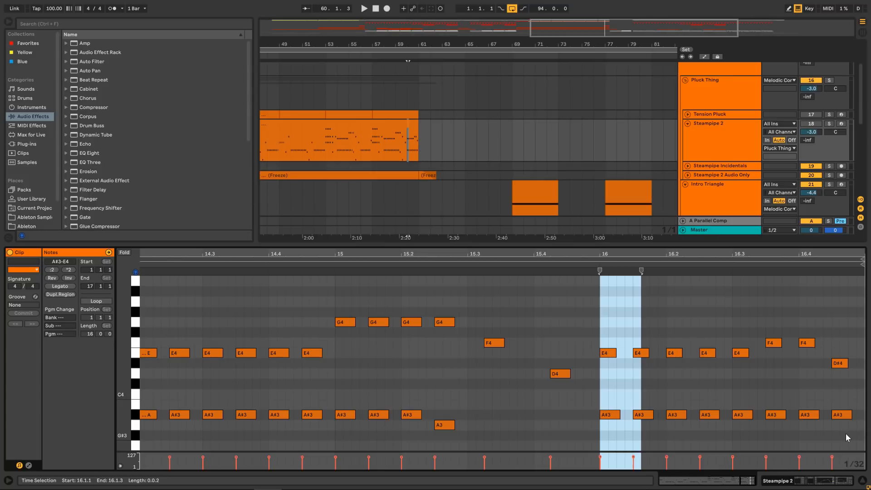
Try adding a D4 note beneath the final D#4 at 16.4.3 in the Steampipe 2 clip, and remove it again
drag(846, 434, 840, 296)
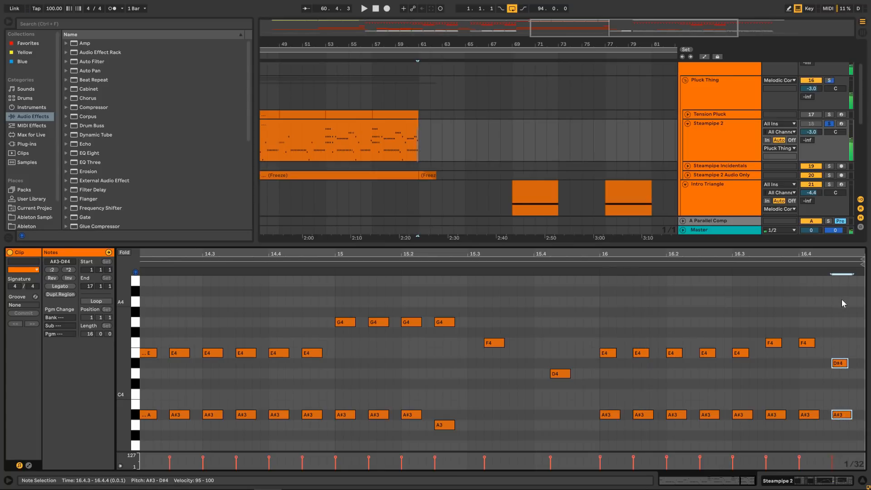
double_click(837, 375)
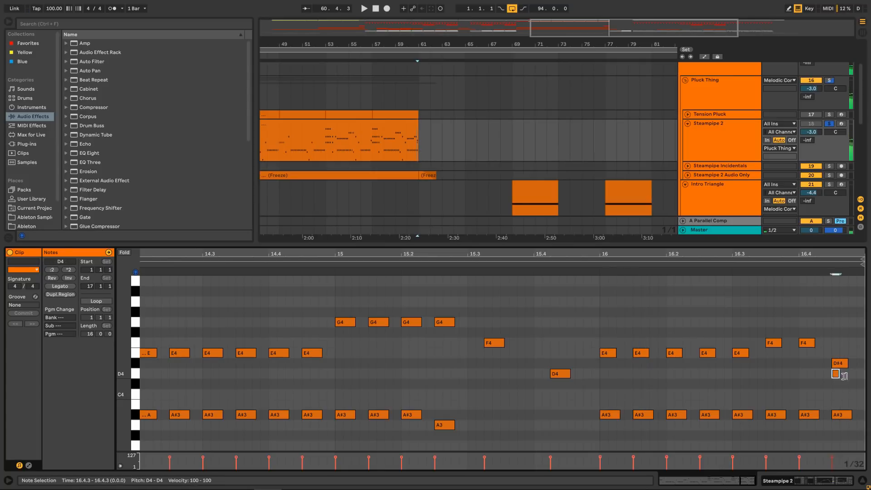
drag(845, 434, 859, 283)
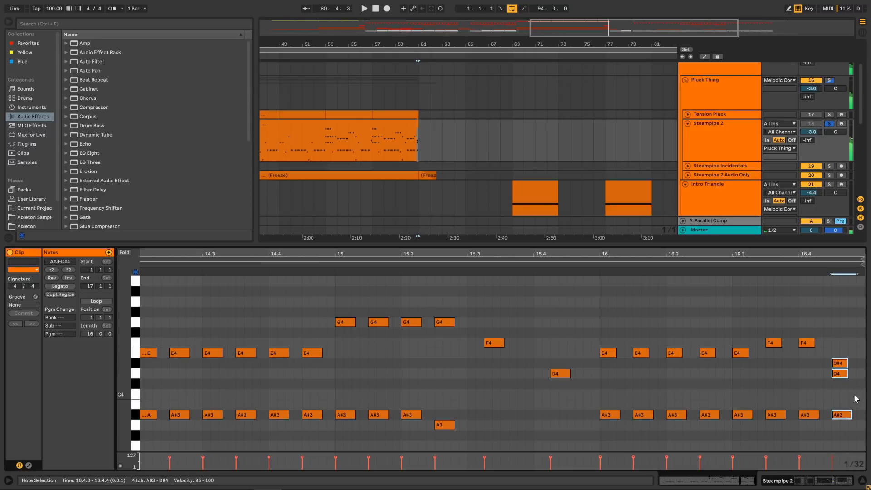
double_click(840, 374)
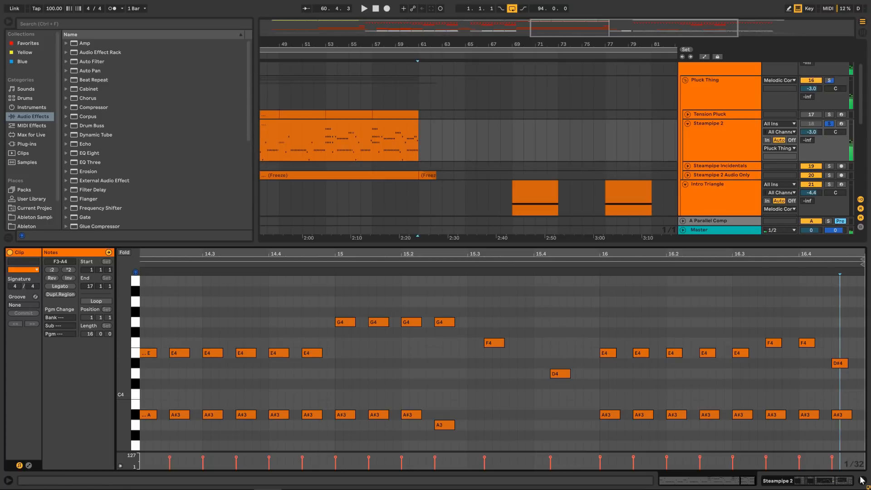
Close the note editor, unsolo Steampipe 2, and place the insert marker at bar 60 on the Pluck Thing group
click(864, 481)
click(829, 165)
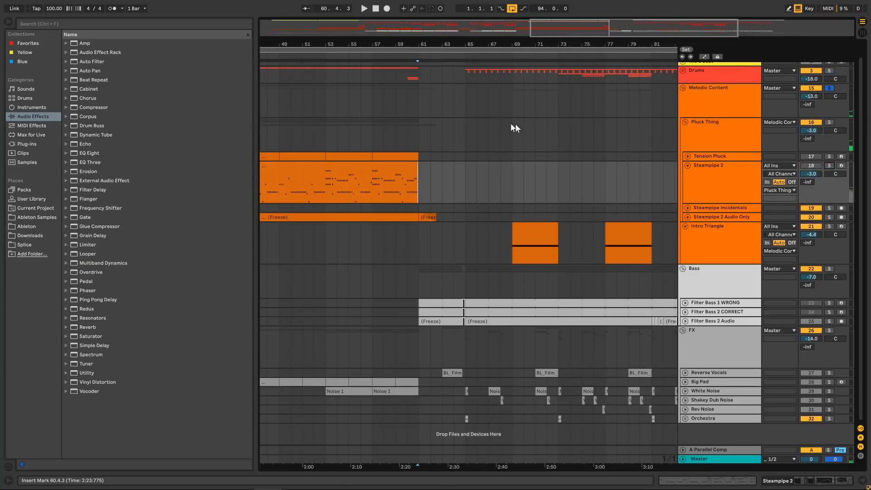
click(405, 138)
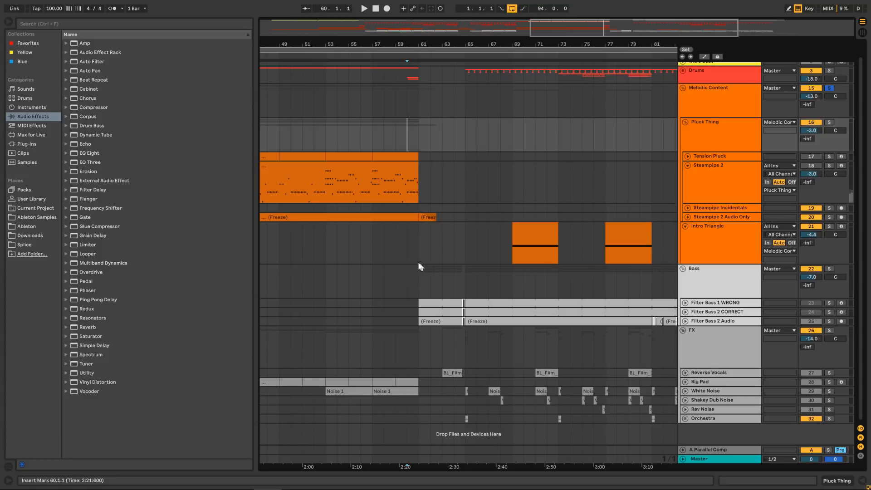
drag(419, 263, 464, 261)
click(406, 143)
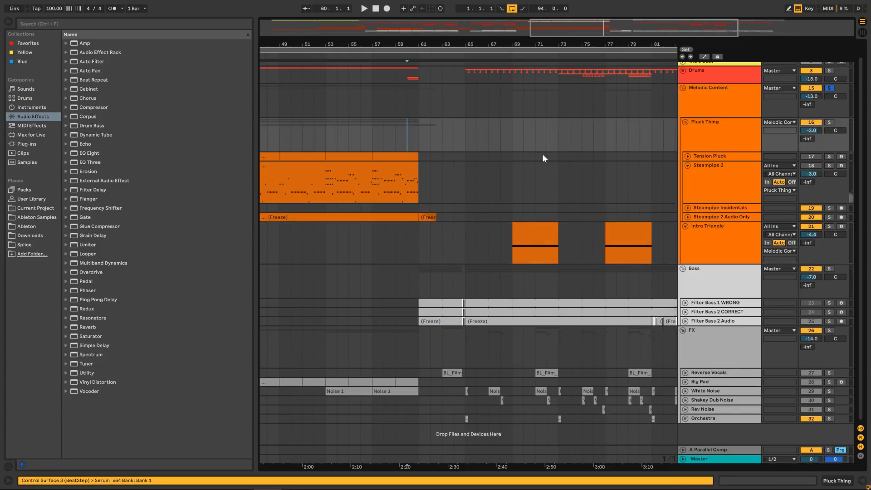
Highlight bars 65 to 89 across the Steampipe 2 Audio Only and Intro Triangle tracks
drag(562, 25, 559, 5)
click(439, 217)
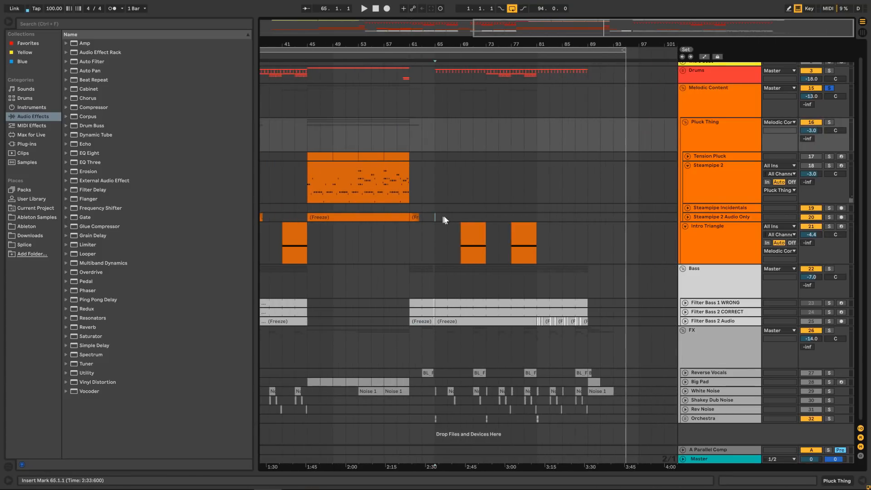
drag(444, 217, 584, 222)
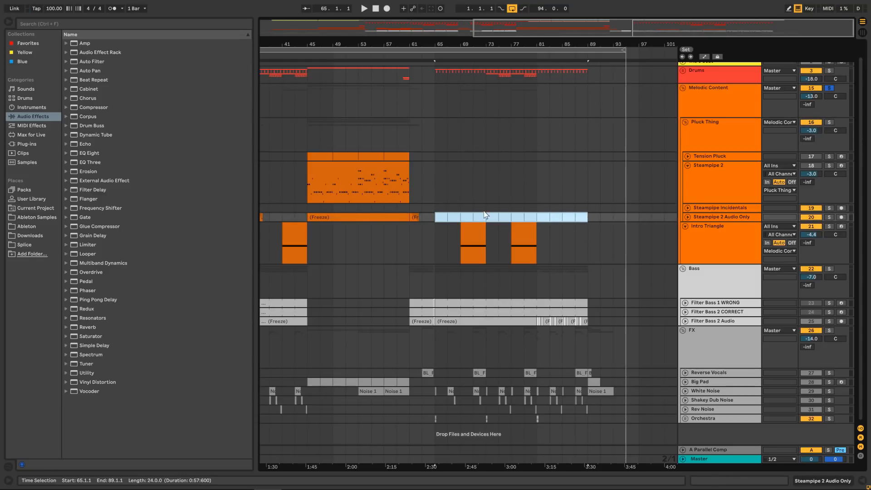
click(440, 224)
drag(460, 230, 587, 232)
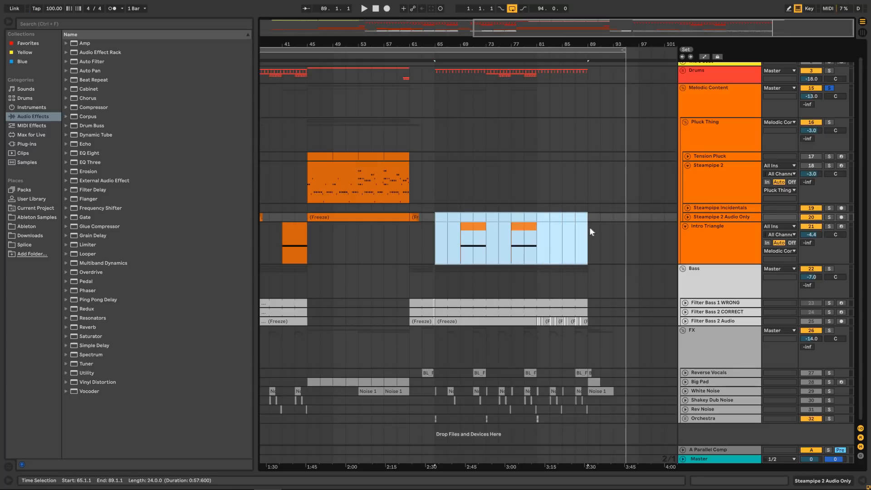
Audition the soloed Melodic Content group's transition into the second drop from bar 60
mouse_move(521, 31)
mouse_down()
mouse_move(526, 57)
mouse_move(560, 31)
mouse_move(620, 28)
mouse_up()
click(421, 146)
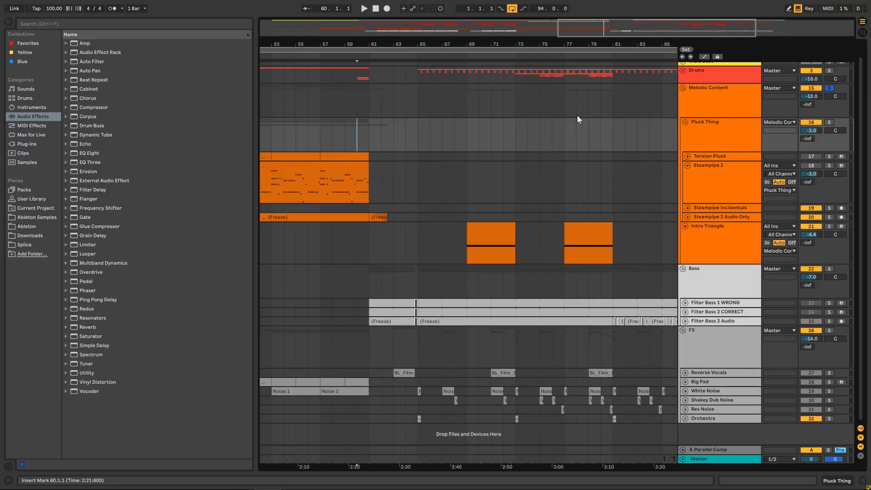
key(space)
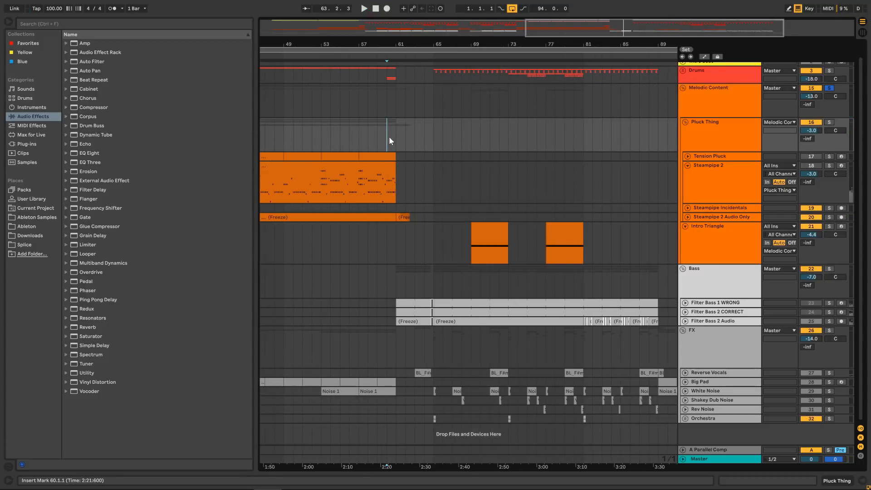
Solo the Bass group together with Melodic Content and audition the second drop from bar 61
click(830, 269)
click(399, 257)
key(space)
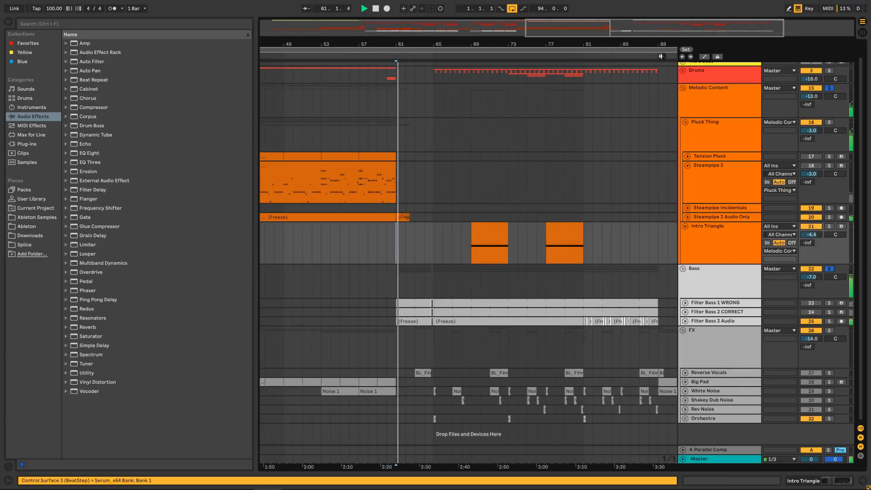
scroll(484, 258, down, 3)
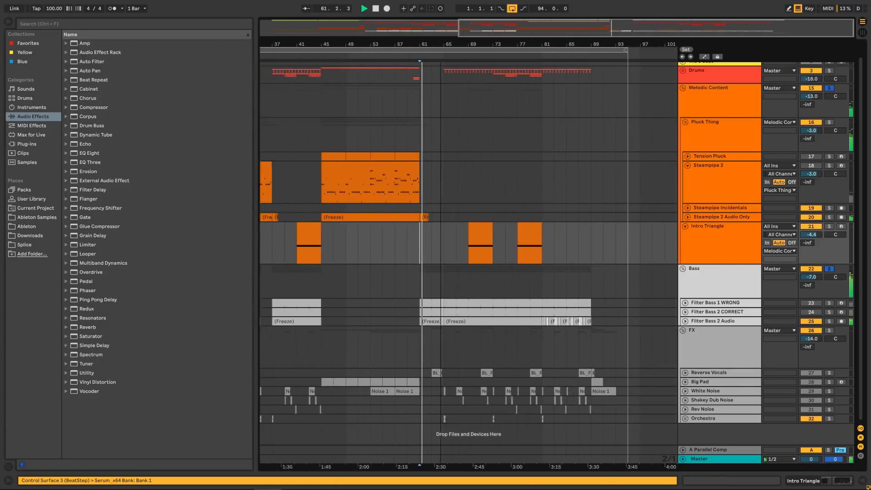
key(space)
Audition the soloed Bass and Melodic Content groups from bar 65 on, skipping ahead through the Intro Triangle's entry at bar 69 to bar 71
click(452, 245)
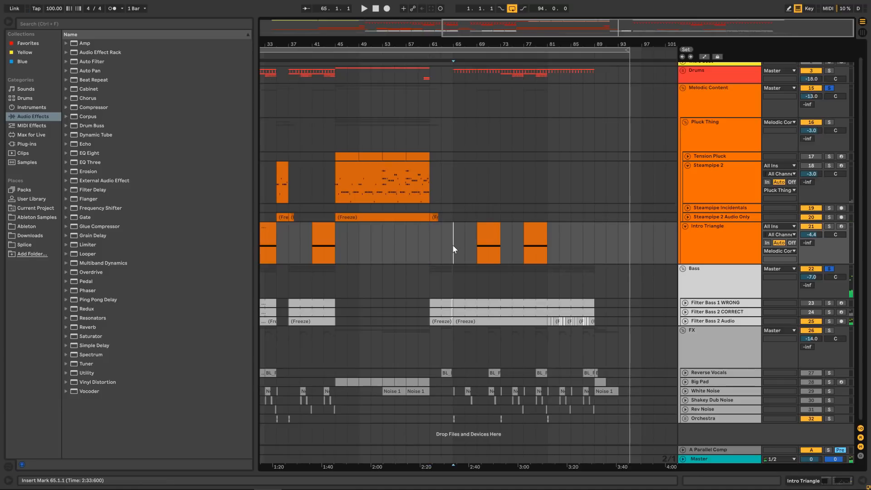
key(space)
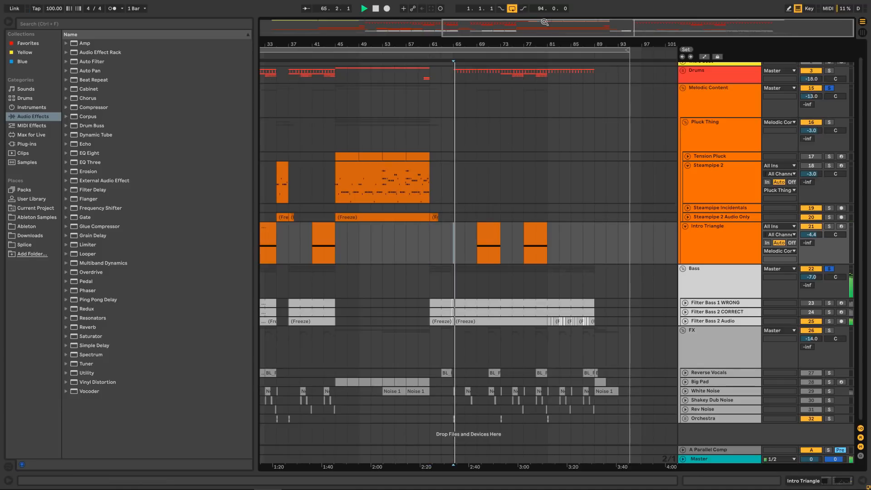
click(469, 216)
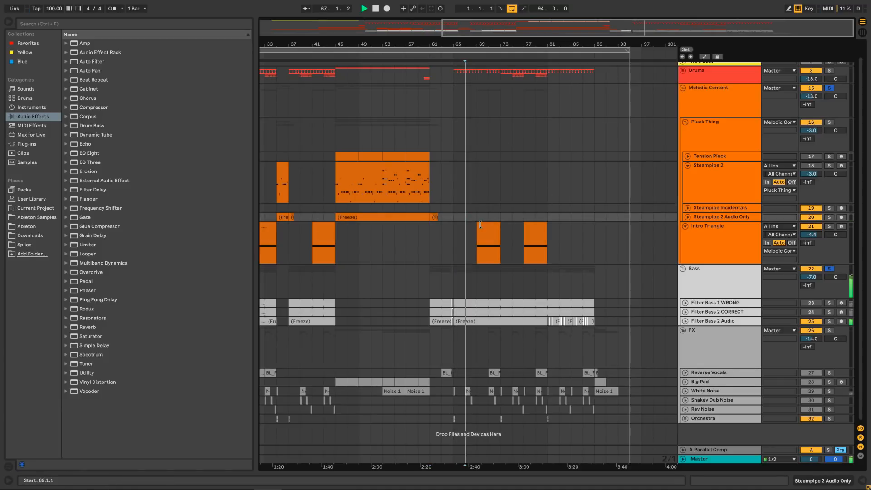
key(space)
click(493, 219)
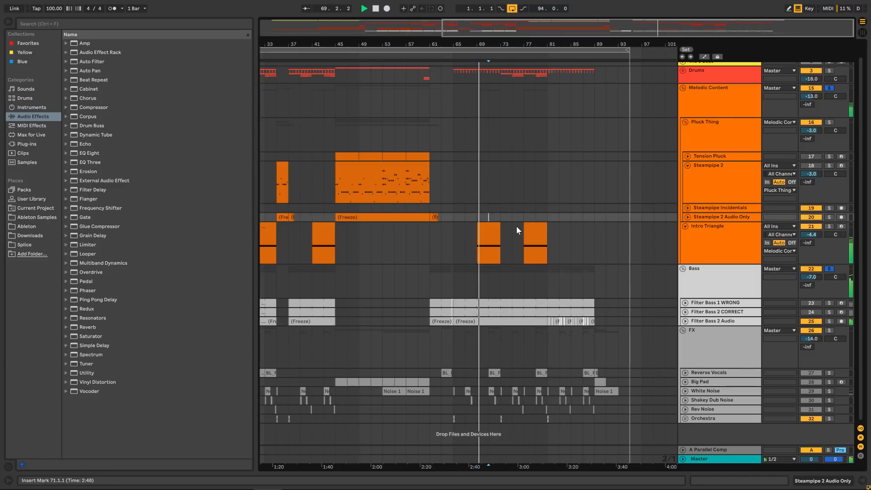
key(space)
key(space)
Highlight bars 63 to 89 on the Intro Triangle track, and audition the soloed groups from bar 81
key(minus)
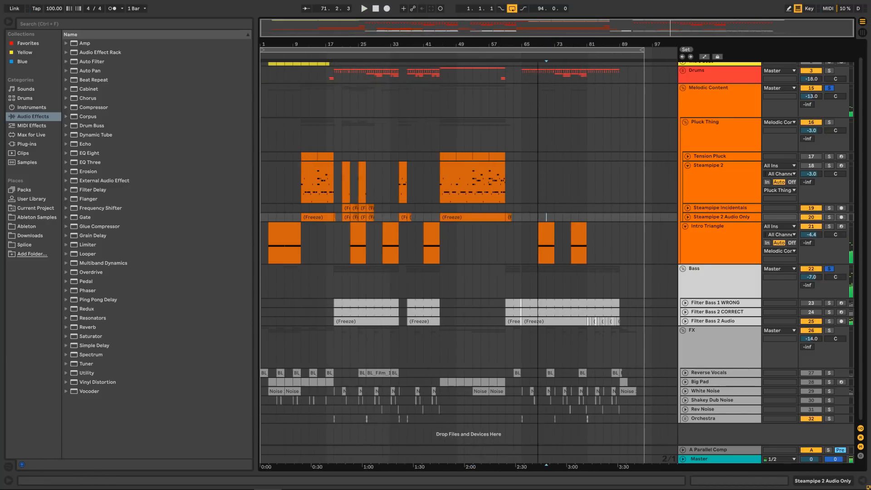
drag(513, 253, 598, 246)
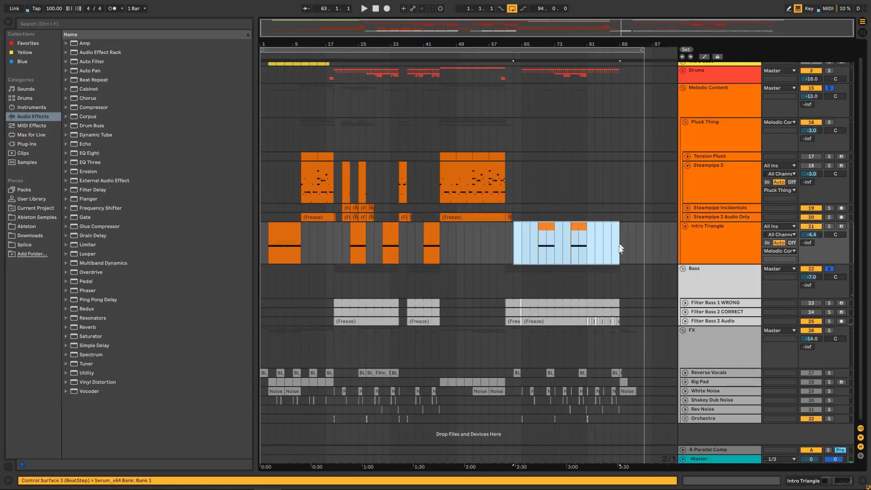
click(587, 288)
key(plus)
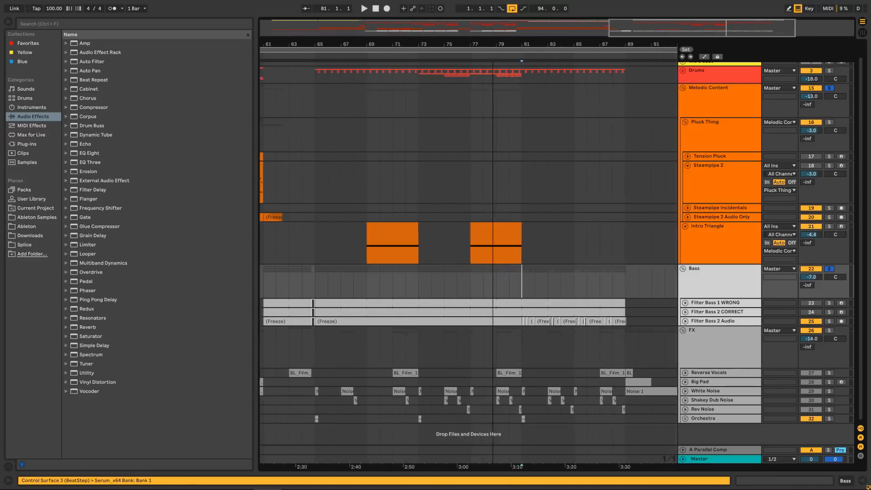
key(space)
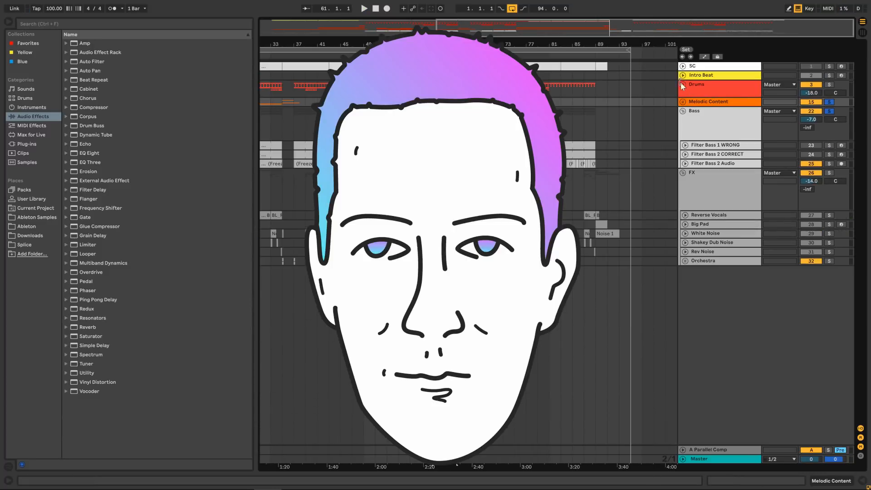
Show the whole arrangement and highlight bars 3 to 13 across the Bass group and its tracks
drag(661, 37, 661, 14)
click(267, 133)
drag(284, 129, 310, 129)
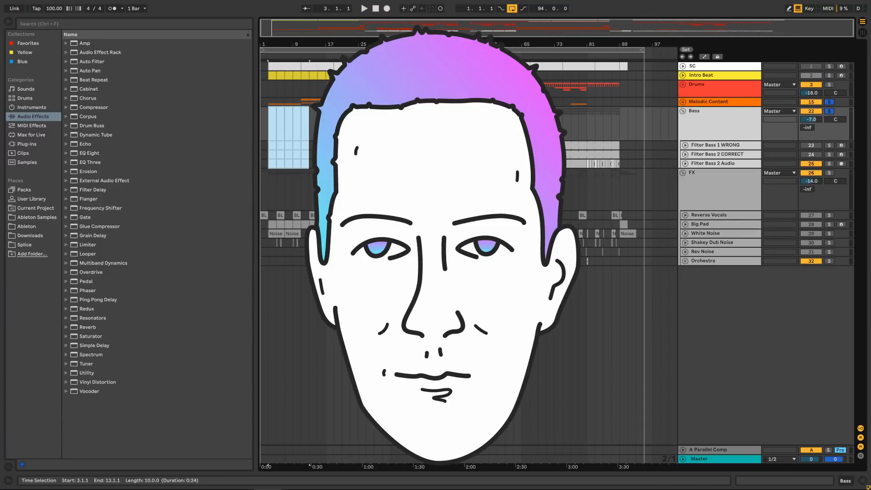
Highlight the Bass and FX groups across the arrangement from bar 1, and place the insert marker at bar 9 on the FX group
click(264, 129)
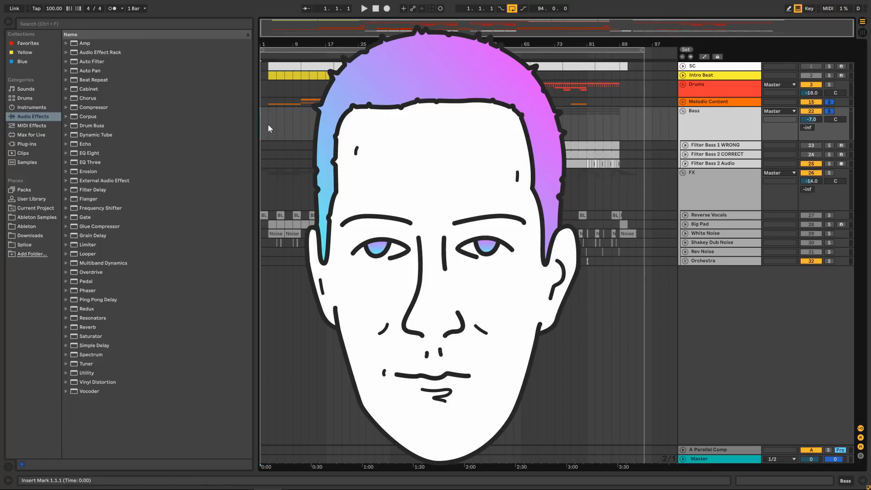
drag(264, 124, 260, 174)
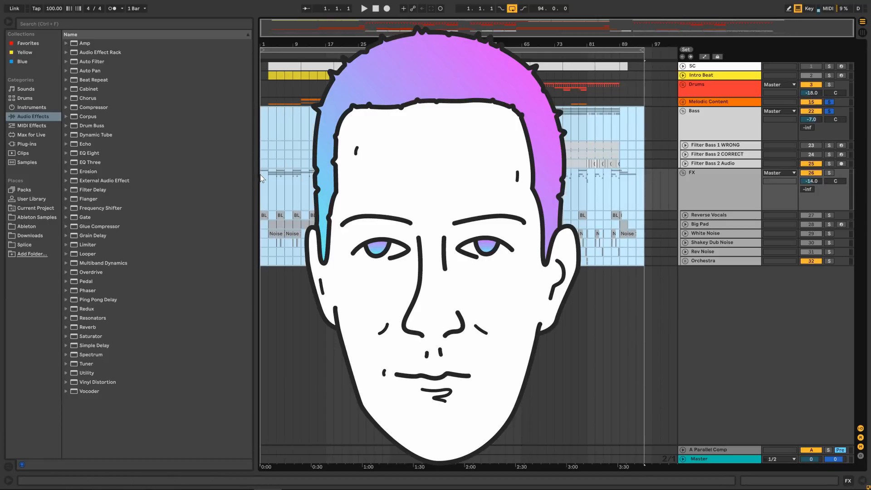
click(295, 189)
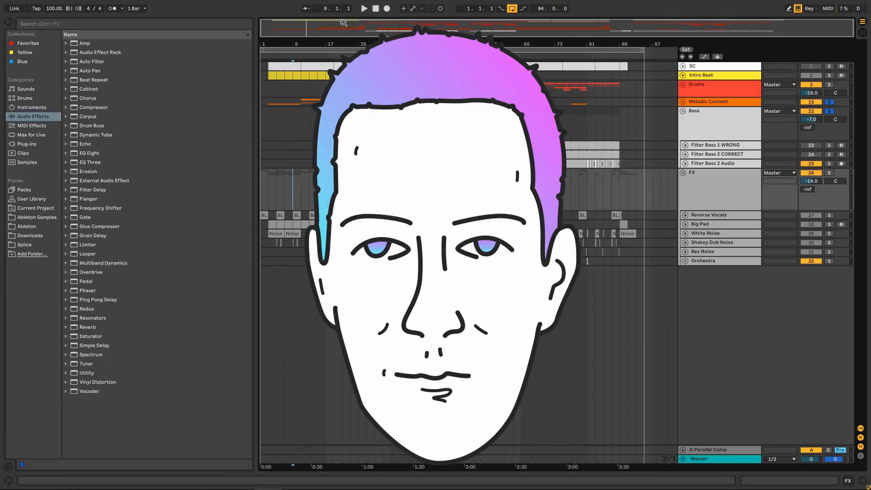